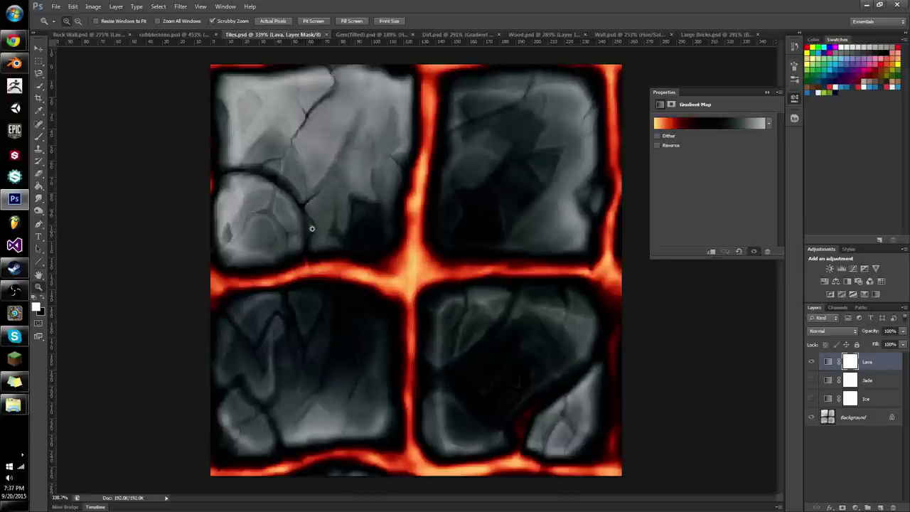
Switch to Chrome and view the grey stone block texture as a reference
mouse_move(15, 40)
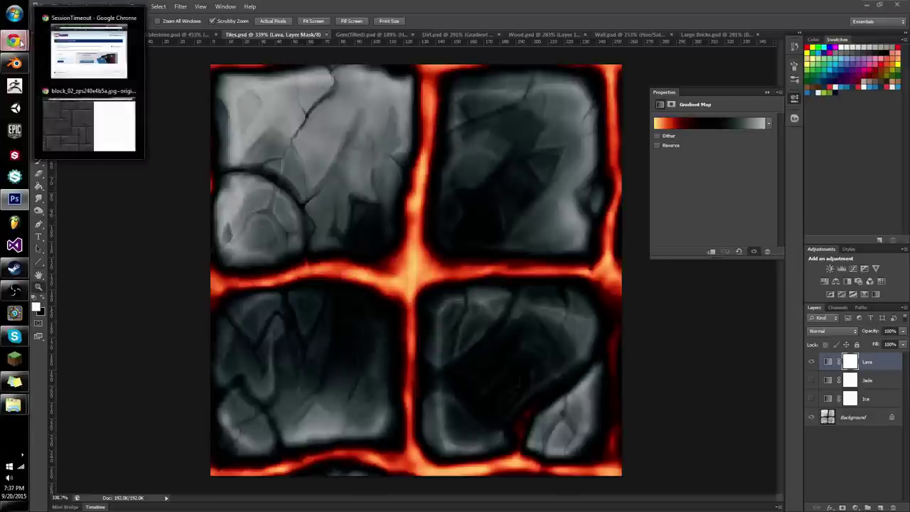
click(81, 121)
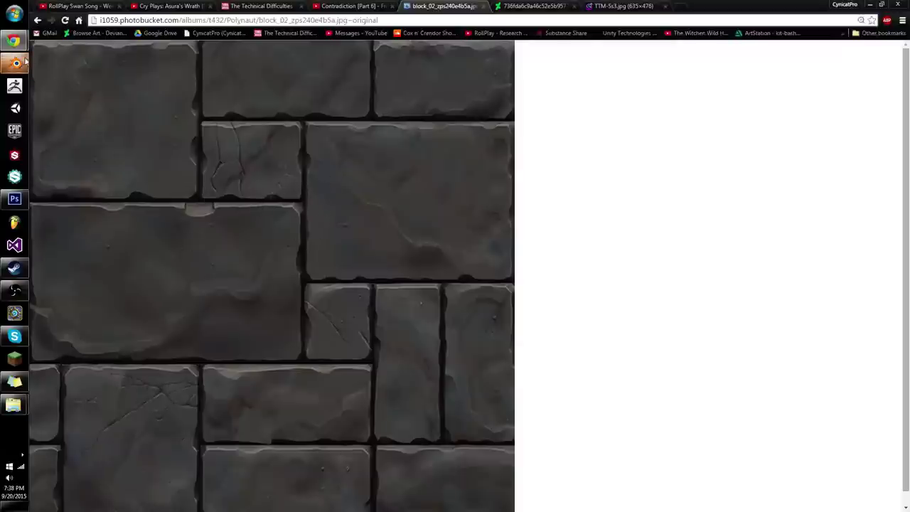
click(20, 64)
mouse_move(14, 40)
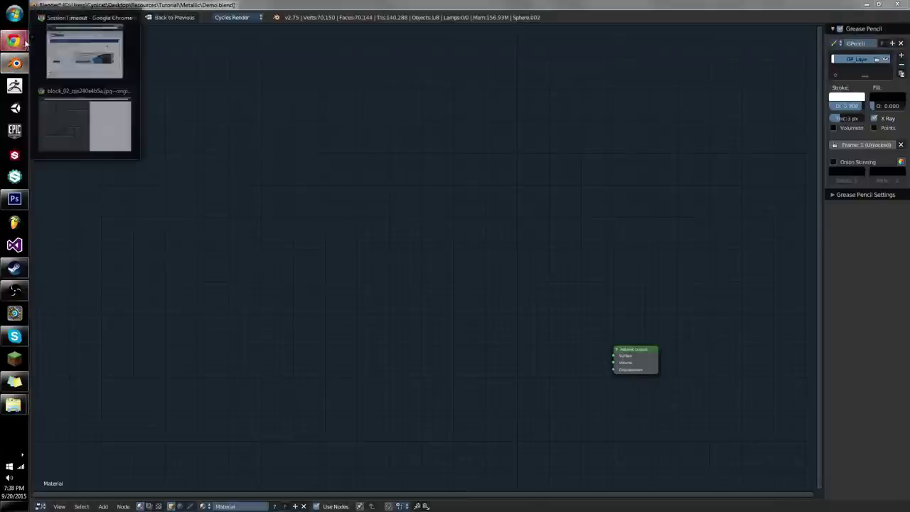
click(77, 130)
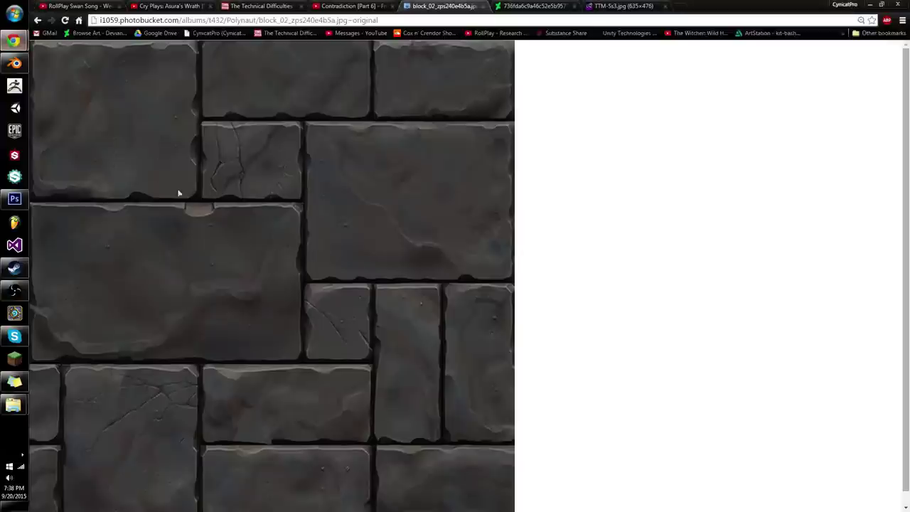
Switch back to Photoshop and examine the lava-coloured stone tiles in Tiles.psd
click(14, 199)
drag(387, 244, 369, 247)
drag(415, 264, 424, 257)
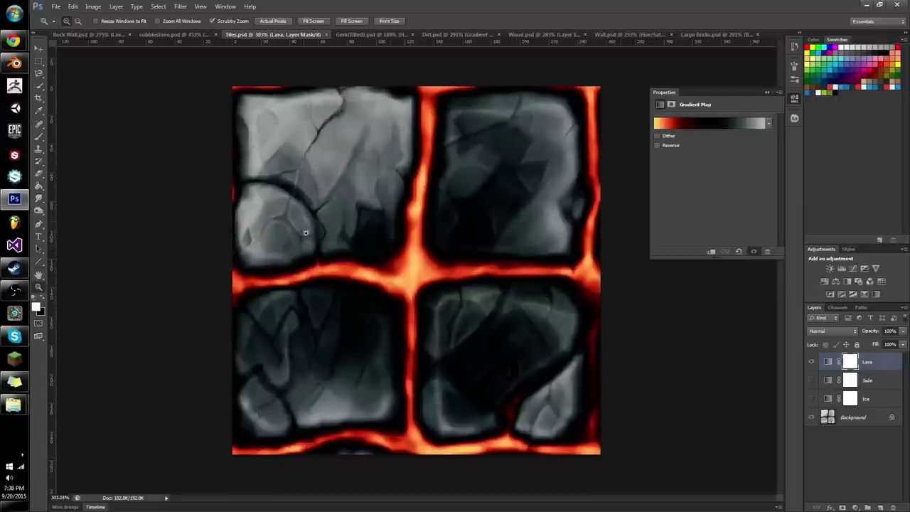
drag(446, 237, 429, 254)
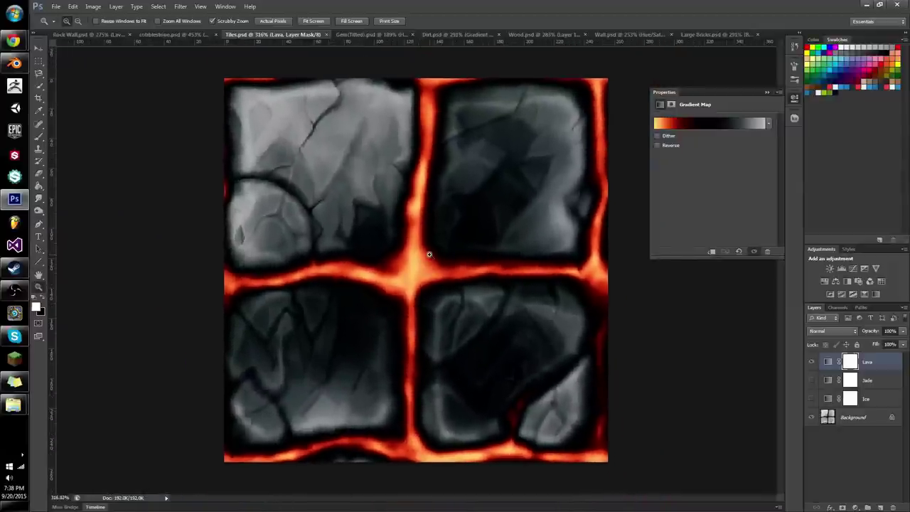
Examine the painted brick textures in Large Bricks.psd and Wall.psd
click(704, 35)
drag(451, 206, 447, 249)
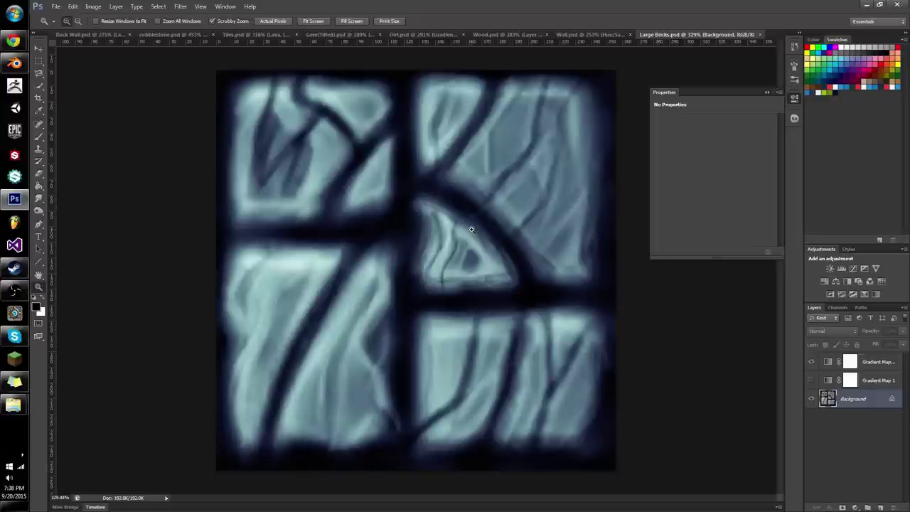
click(513, 34)
click(603, 35)
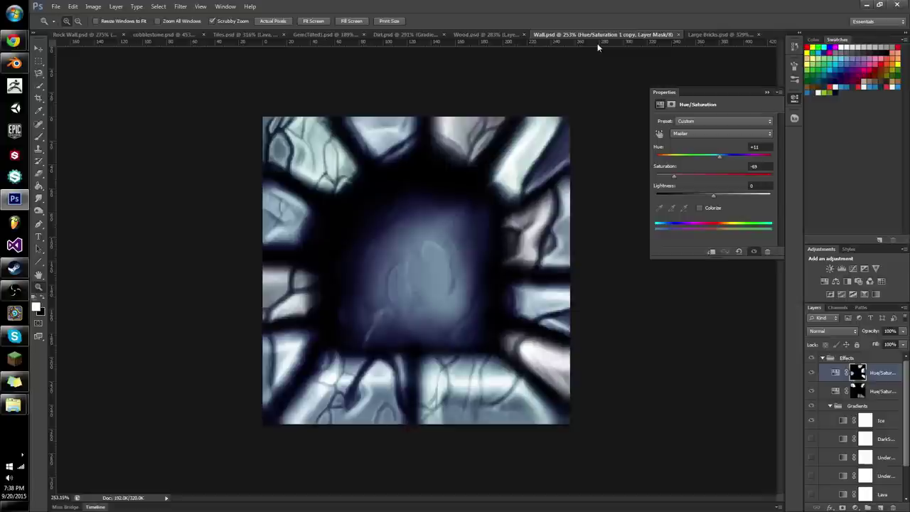
click(714, 37)
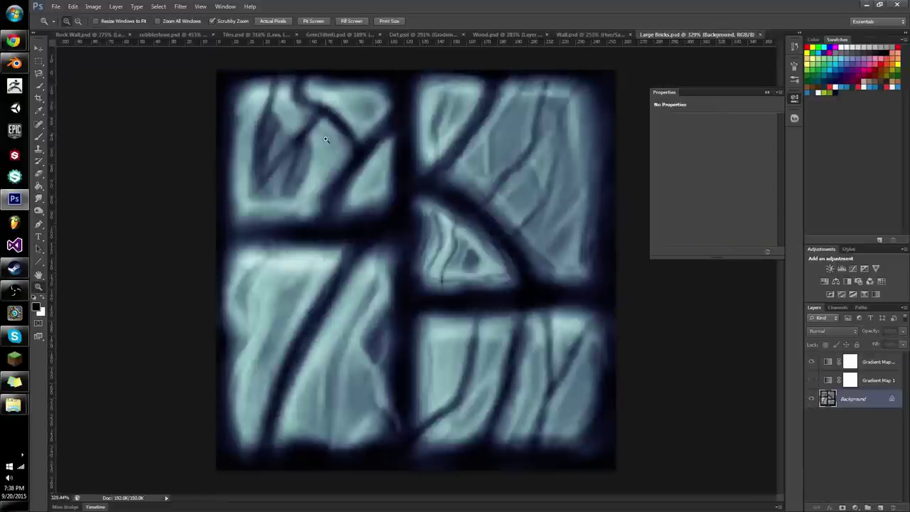
mouse_move(465, 263)
mouse_down()
mouse_move(483, 268)
mouse_move(453, 258)
mouse_up()
scroll(451, 260, down, 1)
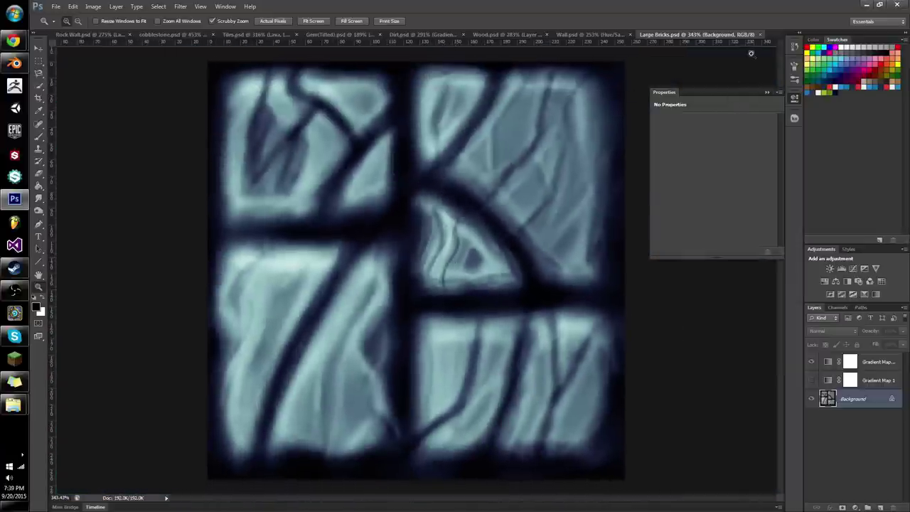
Create a new 32 by 32 pixel RGB document at 72 pixels/inch with a transparent background
click(56, 7)
click(63, 17)
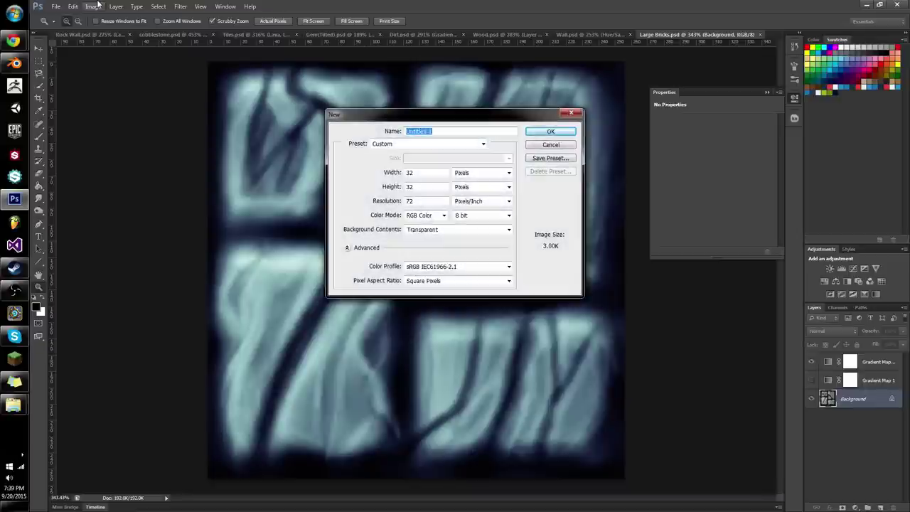
double_click(409, 173)
key(Tab)
click(545, 137)
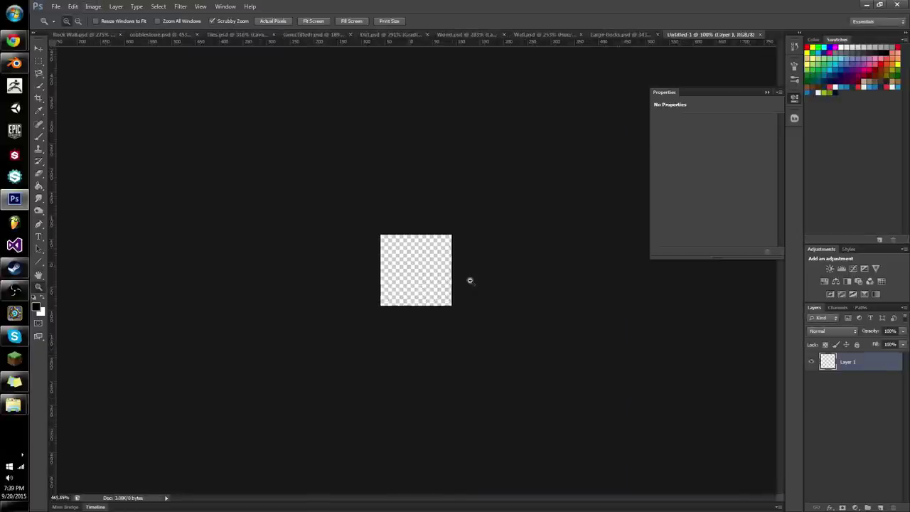
Fill the blank layer of the new document with black using the Paint Bucket
drag(470, 281, 500, 299)
key(g)
click(411, 322)
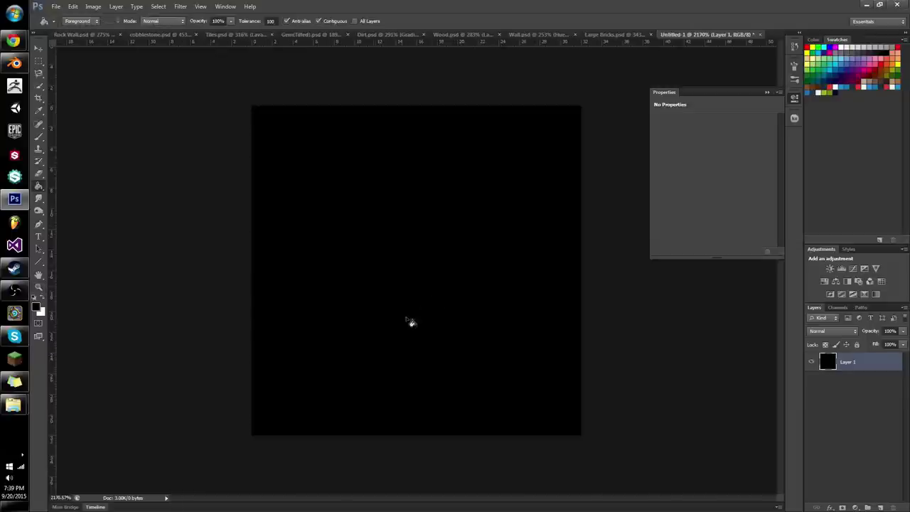
Set the foreground colour to mid grey 7f7f7f and fill the whole layer with it
click(36, 308)
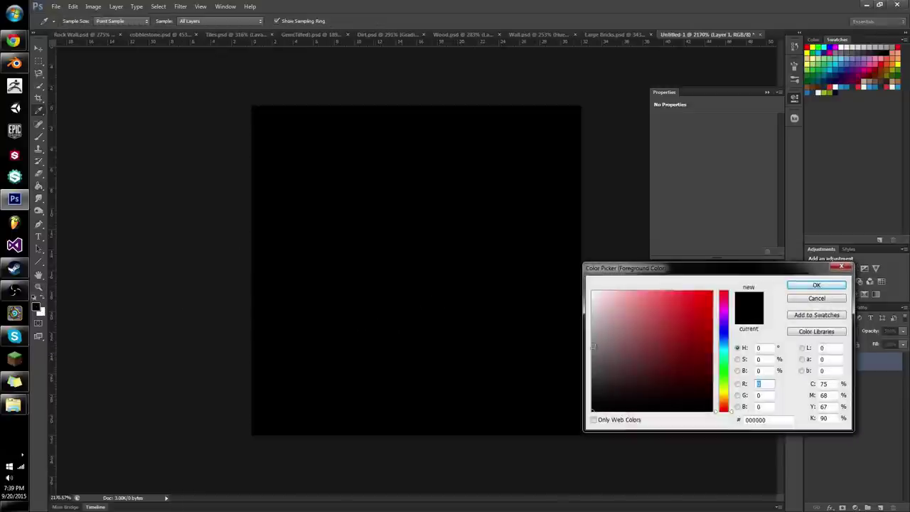
drag(593, 348, 593, 352)
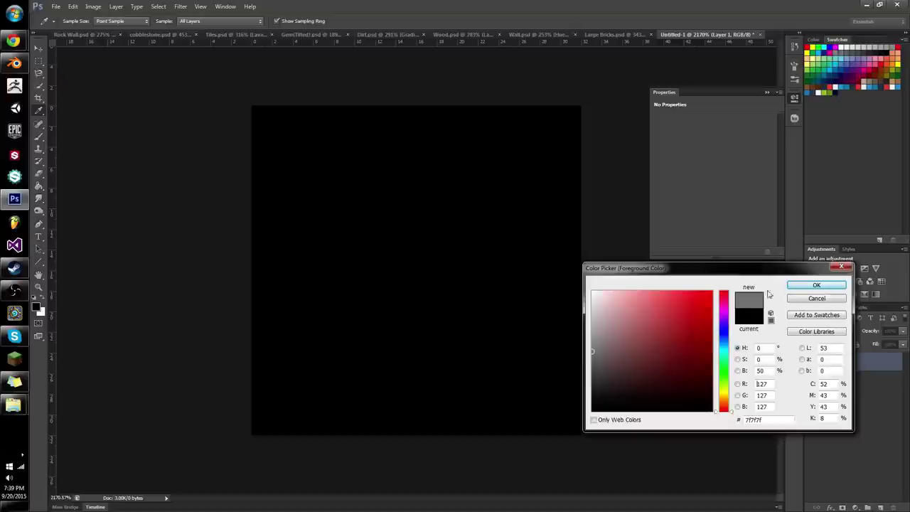
click(817, 286)
click(859, 508)
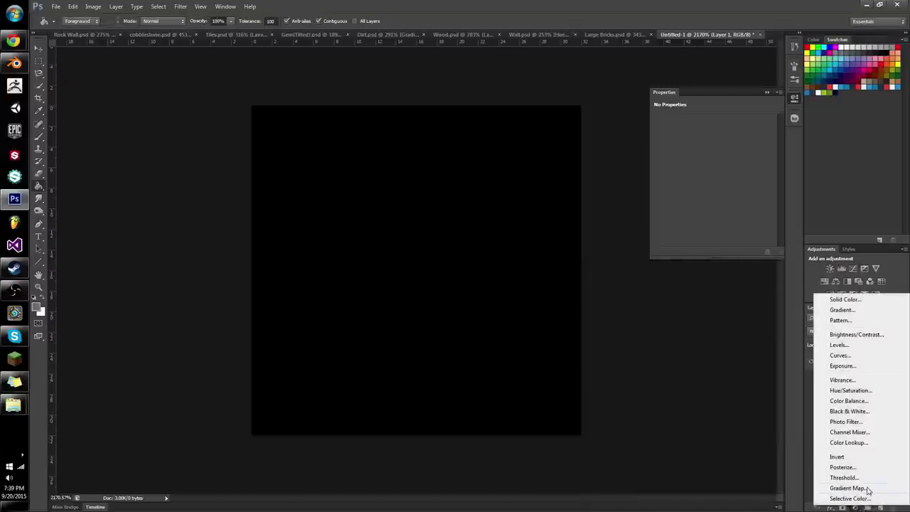
click(463, 239)
click(462, 247)
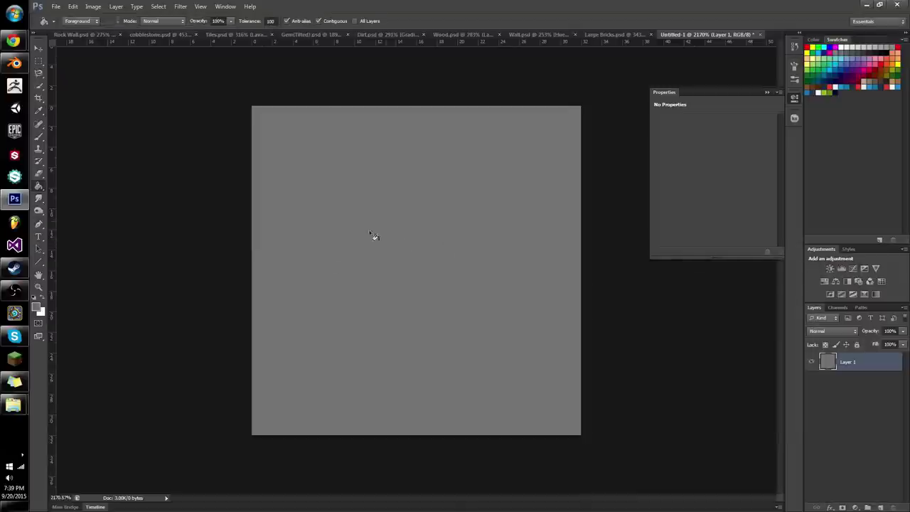
Restore the default black and white colours and activate the Brush tool
click(35, 299)
key(b)
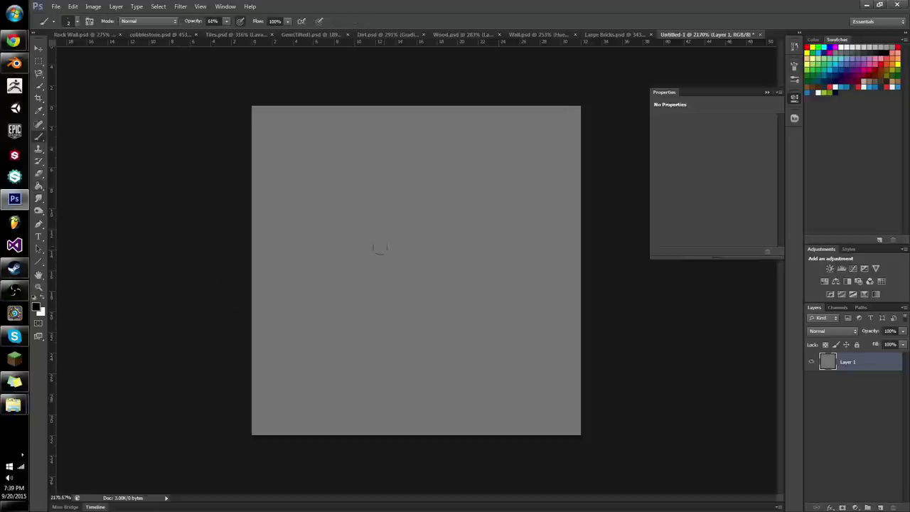
Look over the Large Bricks.psd and Wood.psd textures, and bring up Wall.psd
click(603, 33)
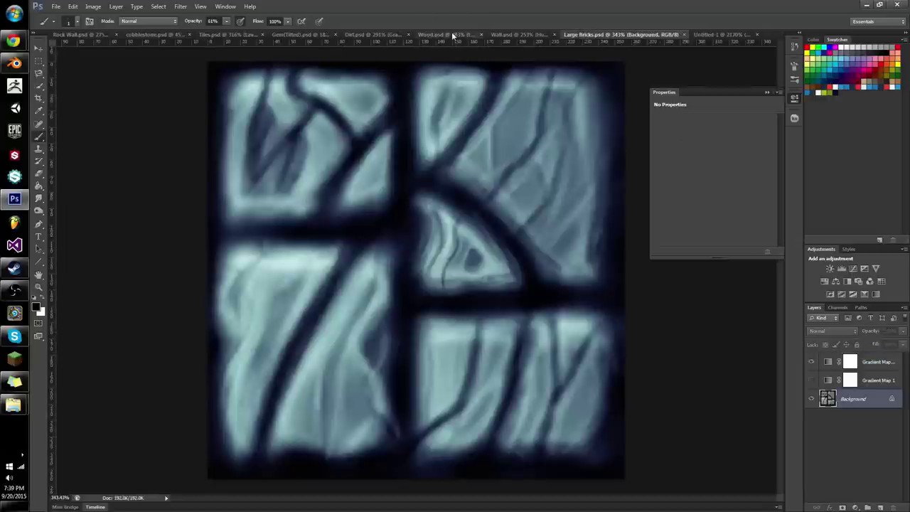
click(448, 34)
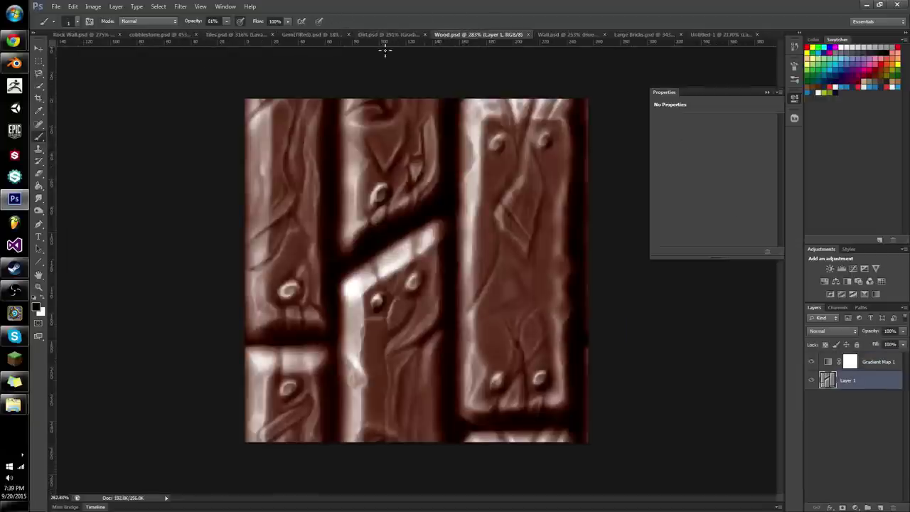
click(581, 34)
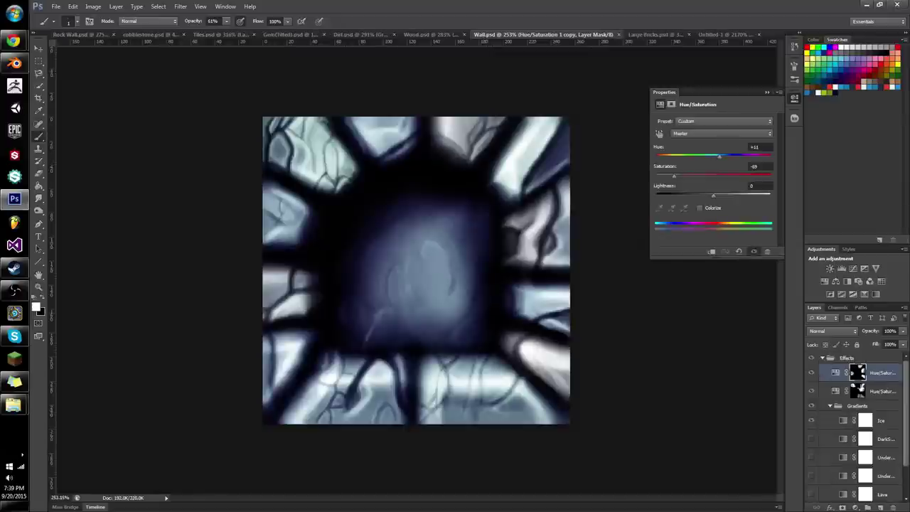
Preview the gradient map layers below Ice in Wall.psd one at a time, including Lava, and leave all gradients hidden
scroll(885, 400, down, 2)
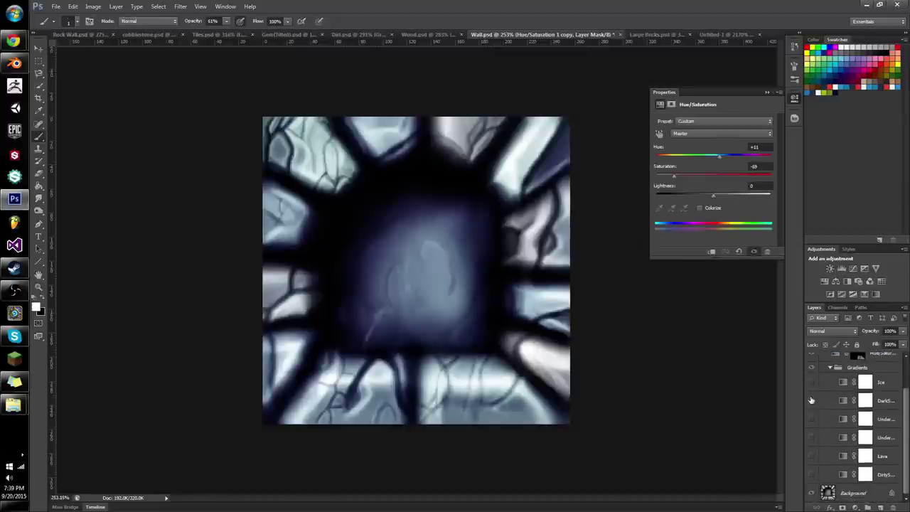
click(811, 400)
click(812, 400)
click(812, 420)
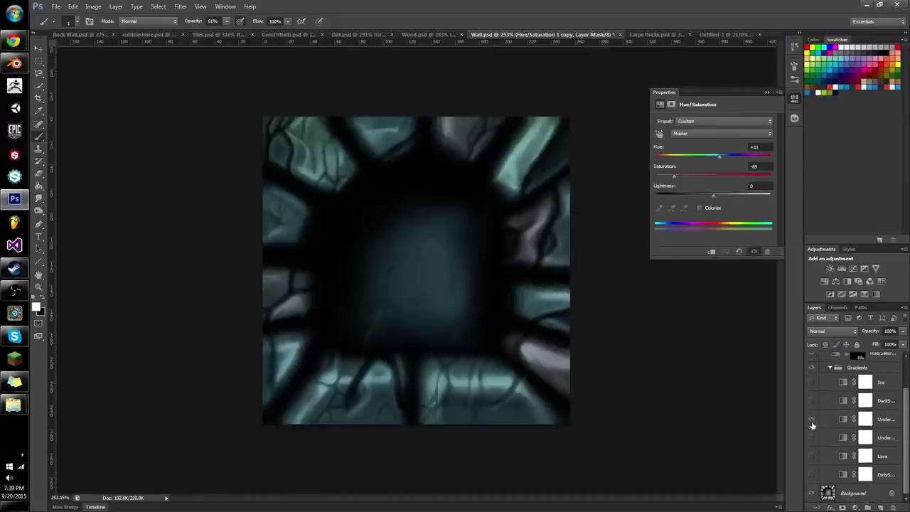
click(812, 420)
click(812, 438)
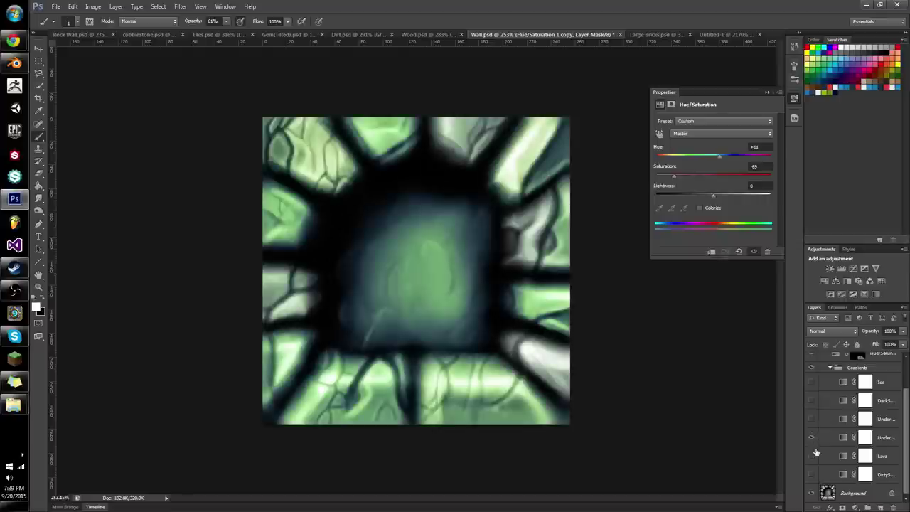
click(812, 456)
click(811, 437)
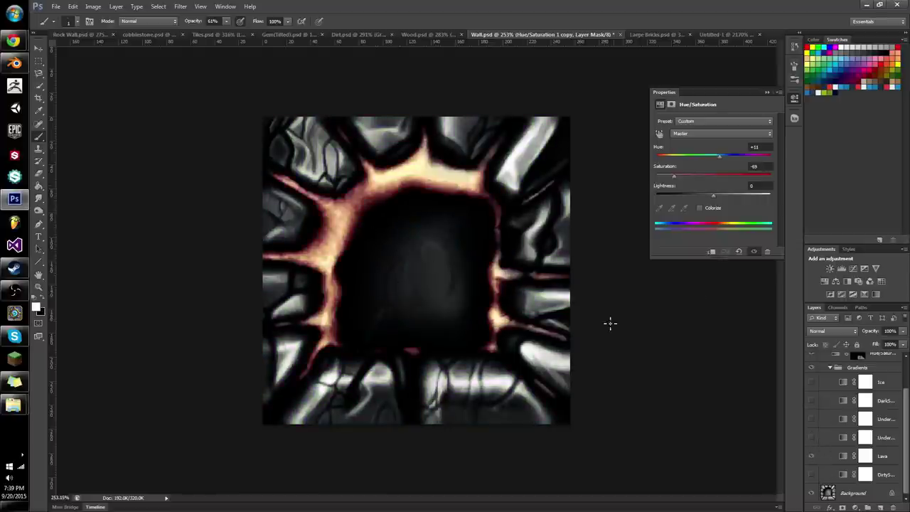
click(811, 456)
click(811, 475)
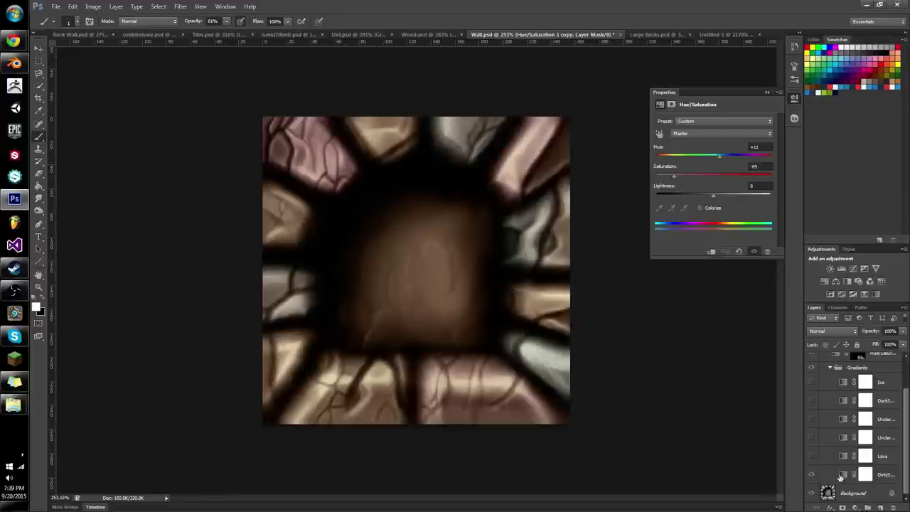
click(812, 475)
Examine the greyscale shading of the stones in Wall.psd up close, comparing it with the blank grey document
click(704, 34)
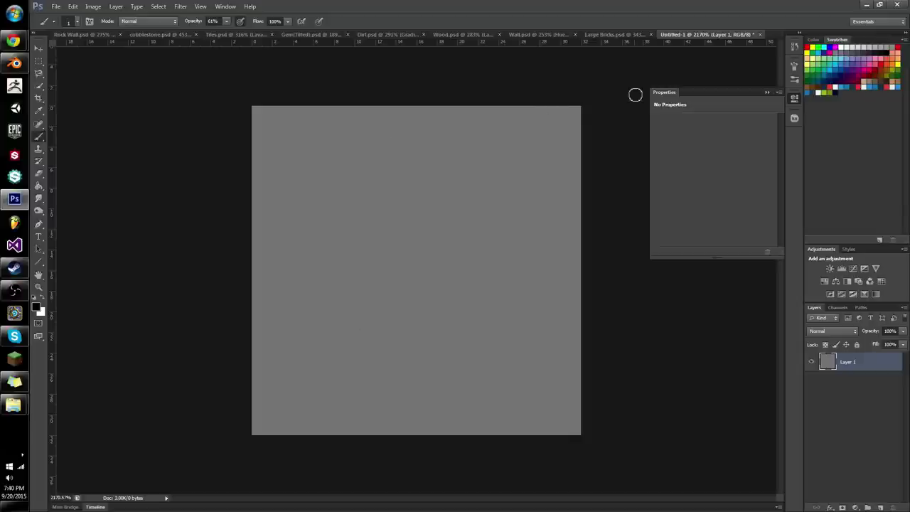
click(533, 34)
key(z)
drag(409, 239, 426, 247)
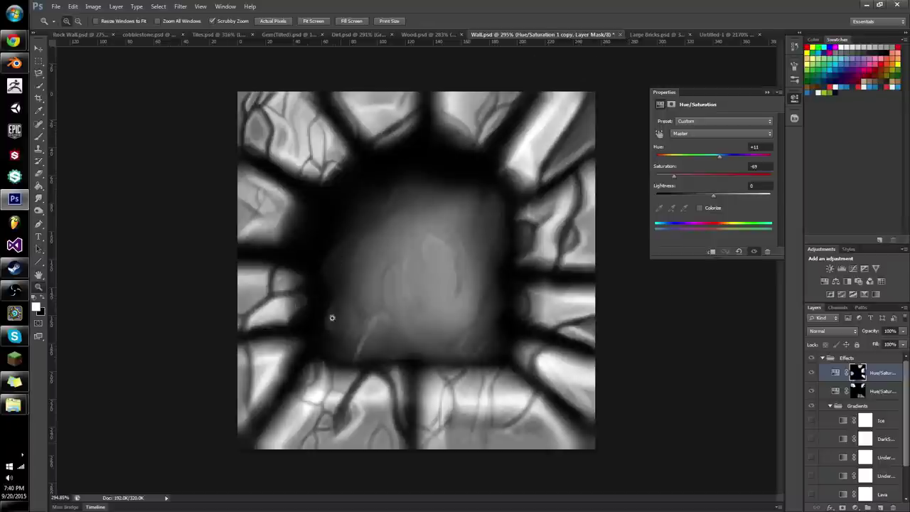
mouse_move(289, 409)
mouse_down()
mouse_move(301, 410)
mouse_move(291, 404)
mouse_up()
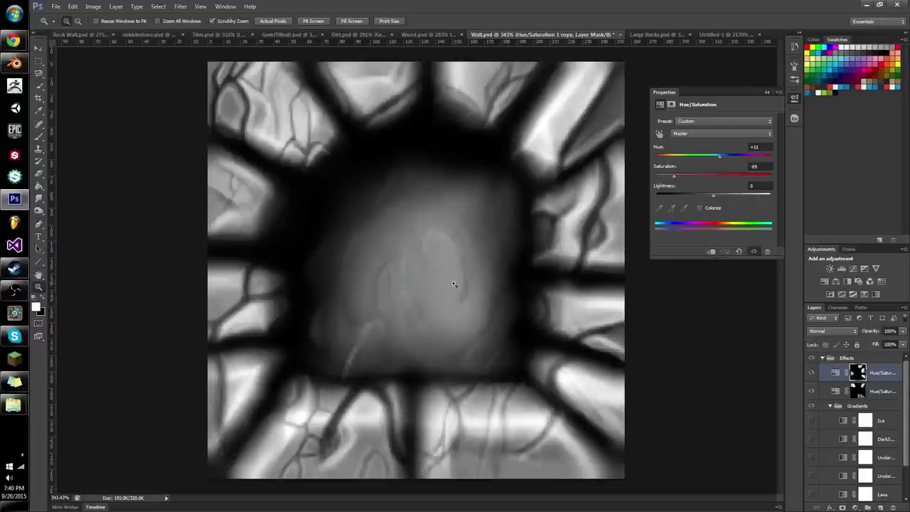
drag(444, 283, 423, 274)
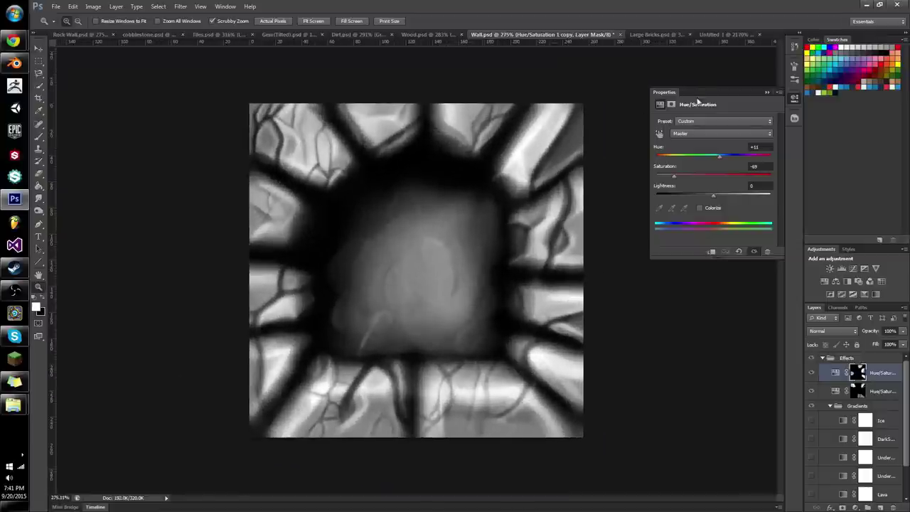
Compare the blank grey canvas with the Wall.psd and Large Bricks.psd textures, keeping the Brush tool active
click(715, 35)
drag(447, 259, 449, 258)
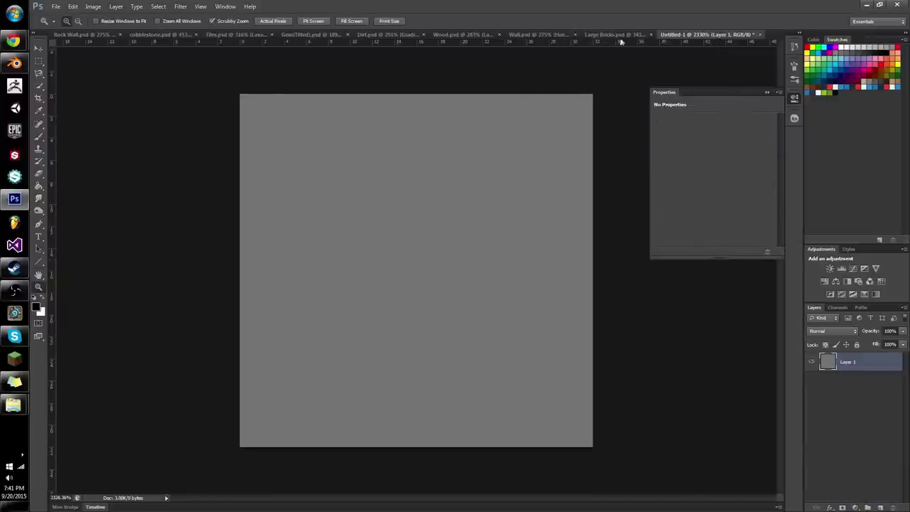
key(b)
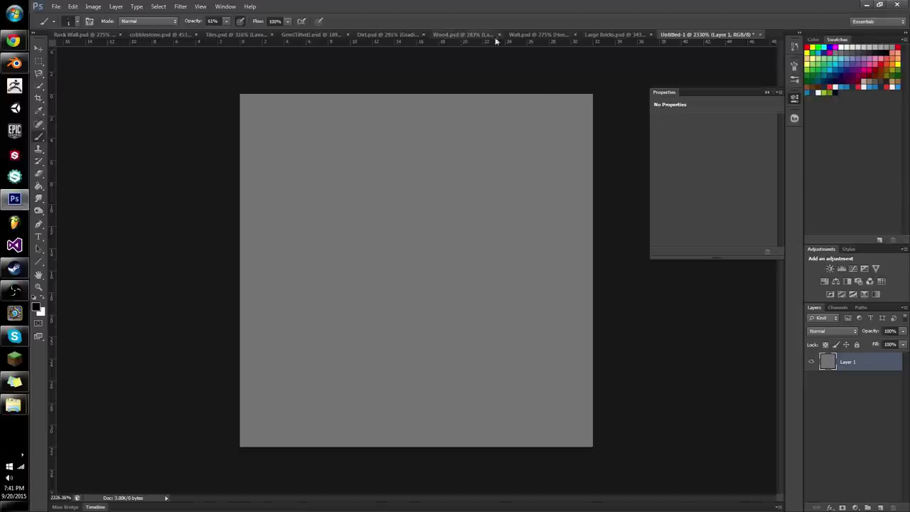
click(551, 34)
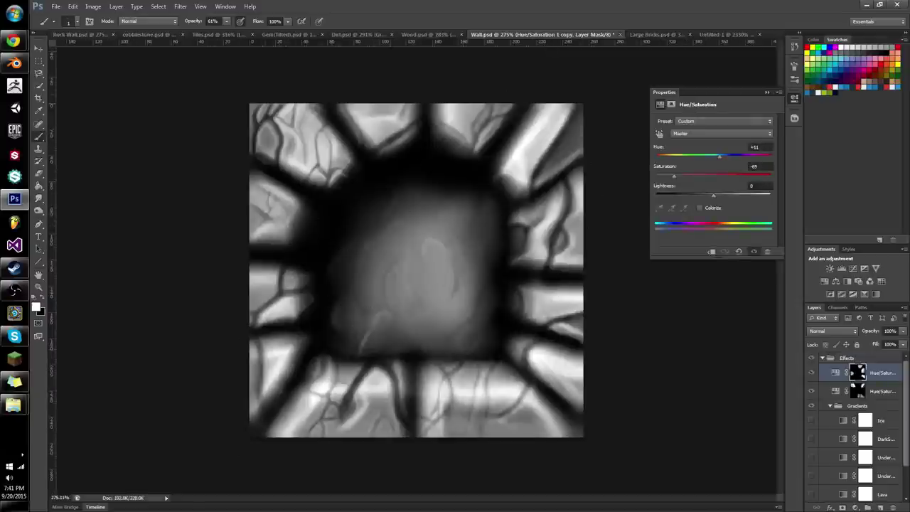
click(714, 34)
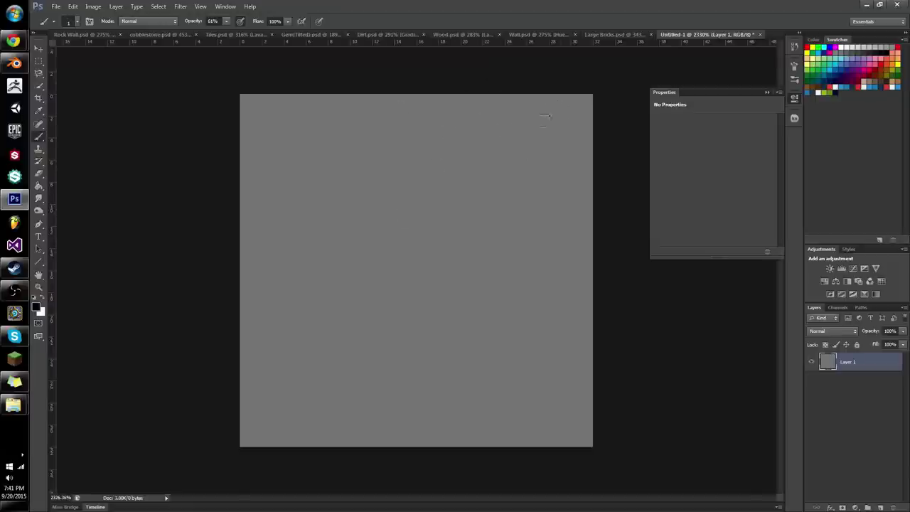
click(616, 35)
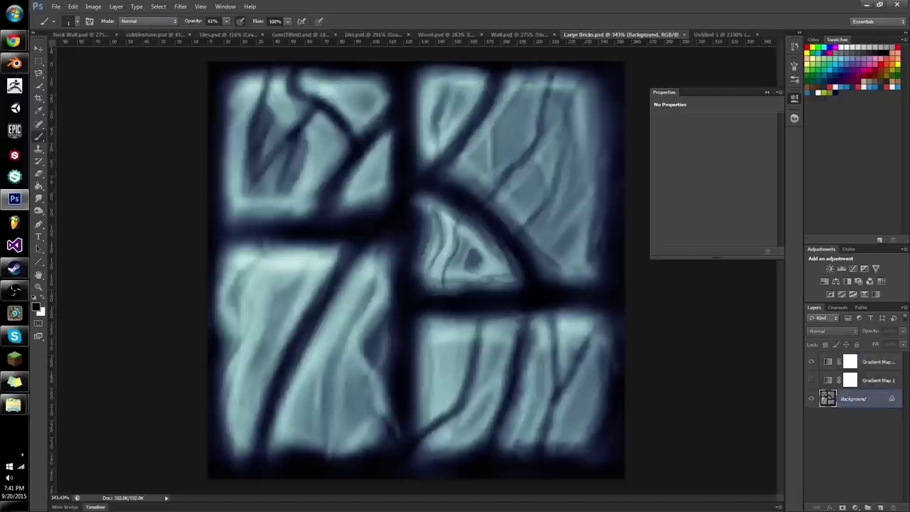
On the blank grey canvas, sketch a rounded diamond-shaped stone outline with crack lines reaching the canvas borders, in black at 61% brush opacity
click(728, 35)
drag(396, 122, 324, 206)
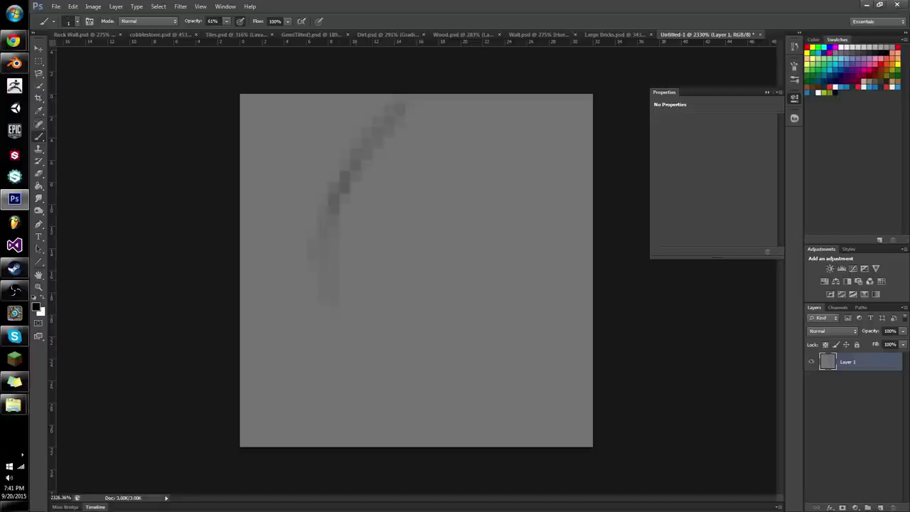
drag(428, 348, 350, 257)
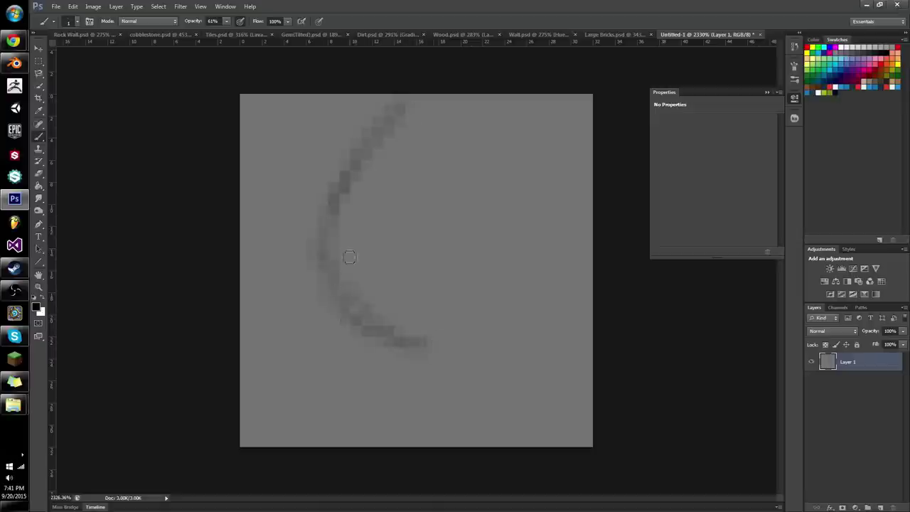
mouse_move(354, 166)
mouse_down()
mouse_move(474, 334)
mouse_move(457, 323)
mouse_move(491, 288)
mouse_move(412, 421)
mouse_move(438, 374)
mouse_move(385, 430)
mouse_move(442, 335)
mouse_move(411, 343)
mouse_move(332, 286)
mouse_move(345, 299)
mouse_move(366, 185)
mouse_move(324, 246)
mouse_move(420, 86)
mouse_move(371, 153)
mouse_move(390, 121)
mouse_move(314, 285)
mouse_move(327, 226)
mouse_move(400, 345)
mouse_move(377, 299)
mouse_up()
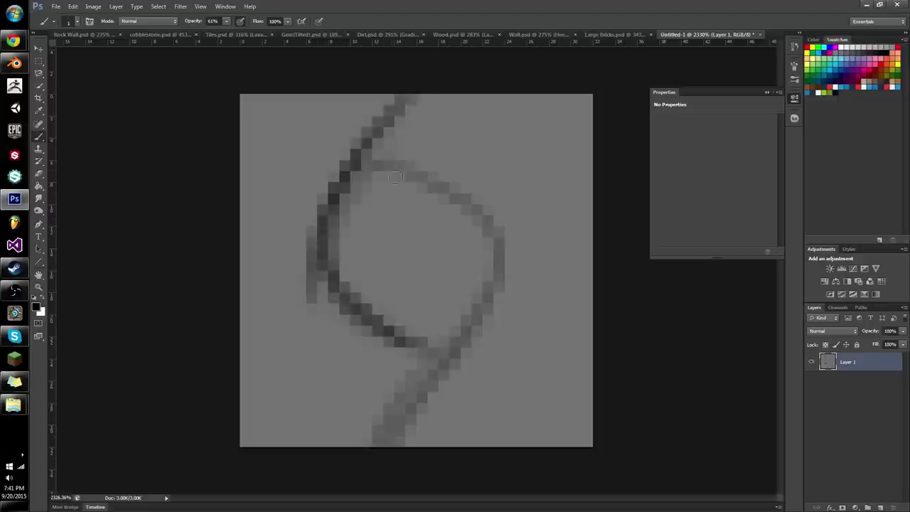
drag(375, 160, 455, 199)
Set the brush to 100% opacity and size 4, and thicken the central stone's outline and adjoining cracks in black
mouse_move(226, 21)
mouse_down()
mouse_move(232, 34)
mouse_move(279, 37)
mouse_up()
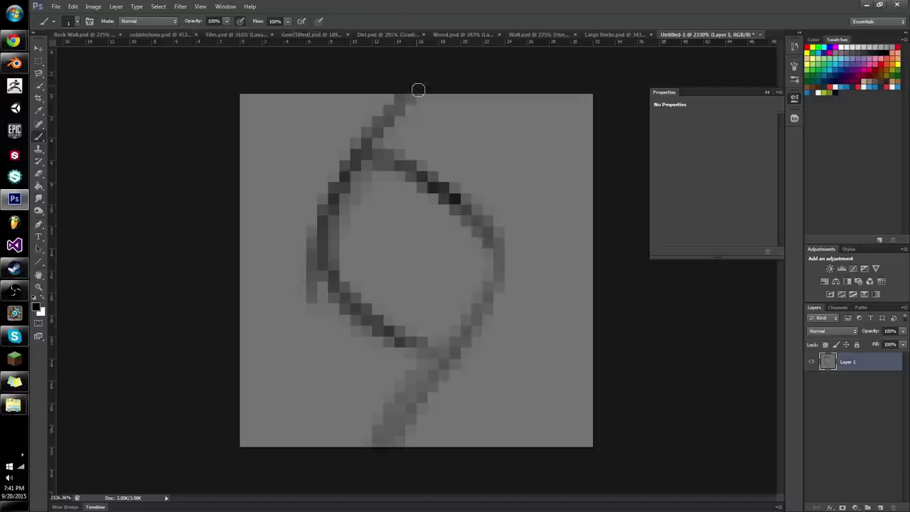
drag(419, 87, 350, 171)
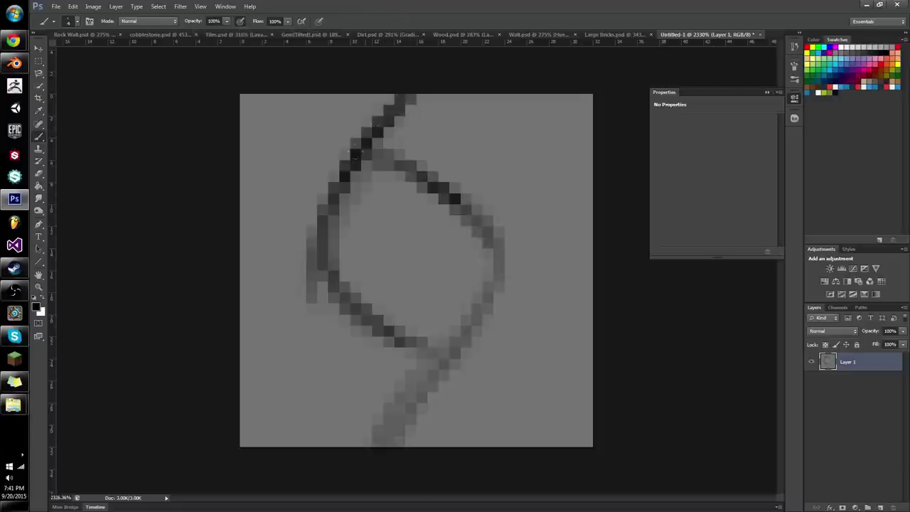
right_click(396, 218)
click(413, 4)
mouse_move(393, 81)
mouse_down()
mouse_move(345, 150)
mouse_move(318, 252)
mouse_move(377, 288)
mouse_move(392, 338)
mouse_move(384, 304)
mouse_move(430, 353)
mouse_move(411, 329)
mouse_move(417, 356)
mouse_move(439, 328)
mouse_move(378, 423)
mouse_move(462, 316)
mouse_move(418, 355)
mouse_move(478, 277)
mouse_move(467, 295)
mouse_move(462, 225)
mouse_move(474, 227)
mouse_move(366, 132)
mouse_move(459, 201)
mouse_move(418, 173)
mouse_move(487, 263)
mouse_up()
mouse_move(498, 221)
mouse_down()
mouse_move(449, 327)
mouse_move(498, 285)
mouse_move(377, 291)
mouse_move(342, 273)
mouse_move(341, 253)
mouse_move(325, 276)
mouse_up()
Paint light shading inside the central stone, brightest along its left and upper-right edges
mouse_move(348, 215)
mouse_down()
mouse_move(352, 266)
mouse_move(427, 320)
mouse_move(417, 306)
mouse_up()
mouse_move(398, 182)
mouse_down()
mouse_move(452, 228)
mouse_move(436, 240)
mouse_up()
mouse_move(381, 263)
mouse_down()
mouse_move(416, 298)
mouse_move(455, 267)
mouse_move(431, 288)
mouse_up()
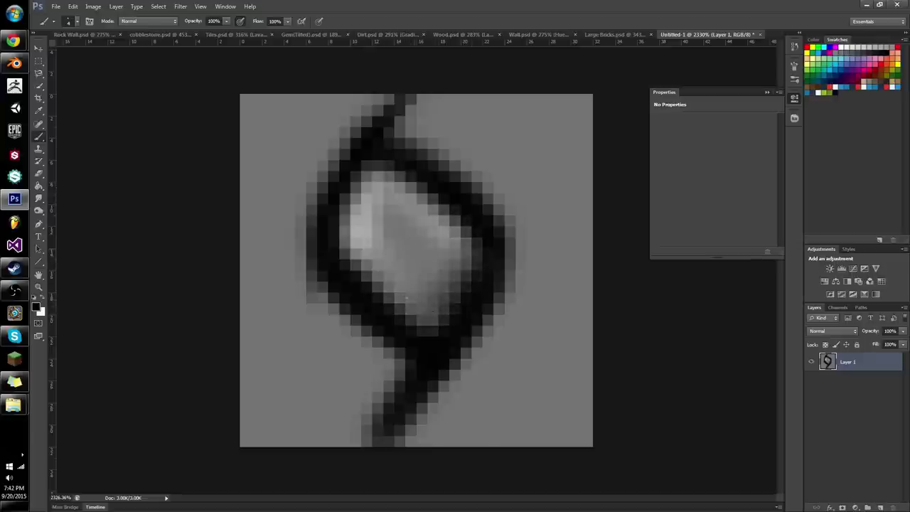
Paint soft white highlights on the surrounding stones along the outer sides of the black cracks
mouse_move(376, 344)
mouse_down()
mouse_move(388, 349)
mouse_move(298, 262)
mouse_move(354, 119)
mouse_up()
drag(302, 185, 381, 101)
mouse_move(337, 165)
mouse_down()
mouse_move(377, 110)
mouse_move(434, 98)
mouse_move(389, 113)
mouse_move(407, 118)
mouse_move(420, 89)
mouse_move(435, 120)
mouse_move(493, 178)
mouse_move(529, 262)
mouse_move(478, 352)
mouse_up()
key(x)
key(x)
drag(505, 306, 427, 441)
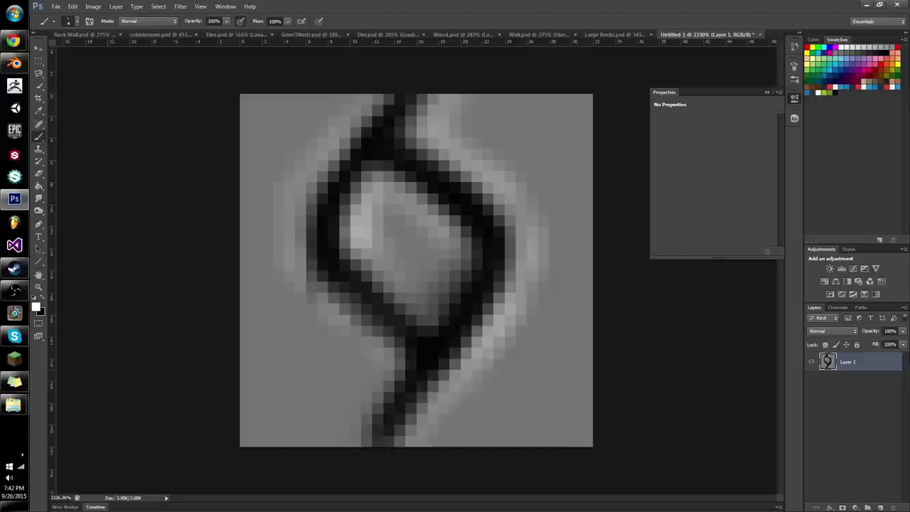
drag(473, 374, 409, 445)
drag(381, 334, 326, 438)
mouse_move(372, 395)
mouse_down()
mouse_move(359, 330)
mouse_move(294, 281)
mouse_move(318, 130)
mouse_up()
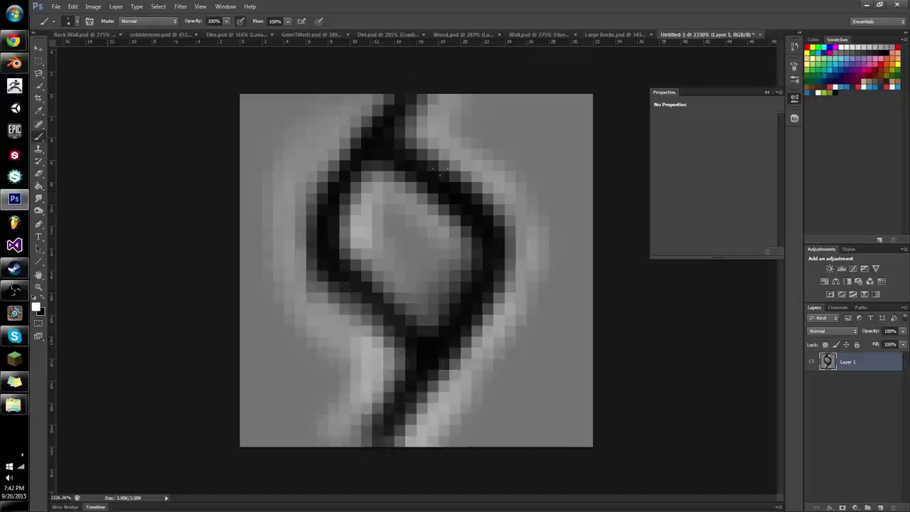
Shade the upper-right stone darker and paint thick black cracks across the two lower corners of the canvas
drag(497, 129, 582, 235)
mouse_move(587, 320)
mouse_down()
mouse_move(565, 365)
mouse_move(461, 463)
mouse_move(471, 431)
mouse_move(469, 449)
mouse_move(635, 301)
mouse_move(520, 406)
mouse_up()
mouse_move(306, 434)
mouse_down()
mouse_move(252, 306)
mouse_move(260, 427)
mouse_move(305, 426)
mouse_move(253, 306)
mouse_move(288, 441)
mouse_up()
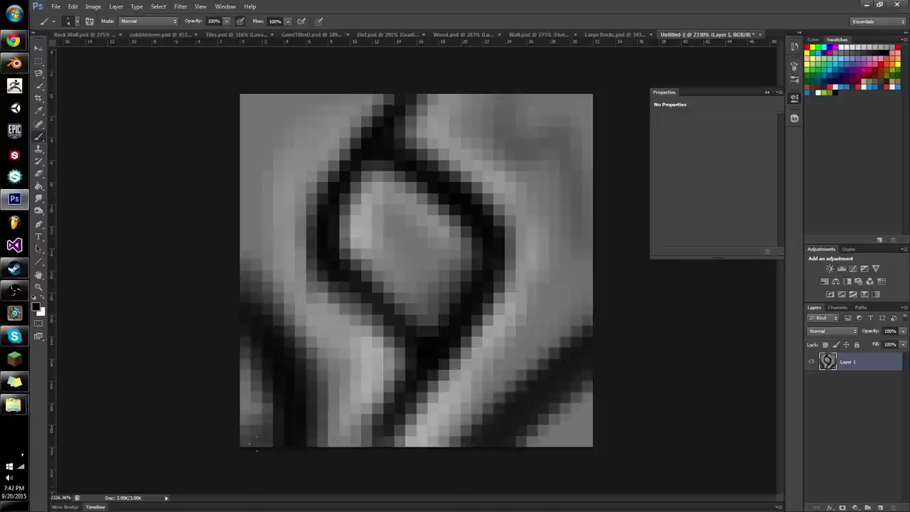
Lighten the lower-left corner stone and the stone edges along the cracks and canvas borders in white
key(x)
mouse_move(242, 334)
mouse_down()
mouse_move(247, 417)
mouse_move(258, 460)
mouse_up()
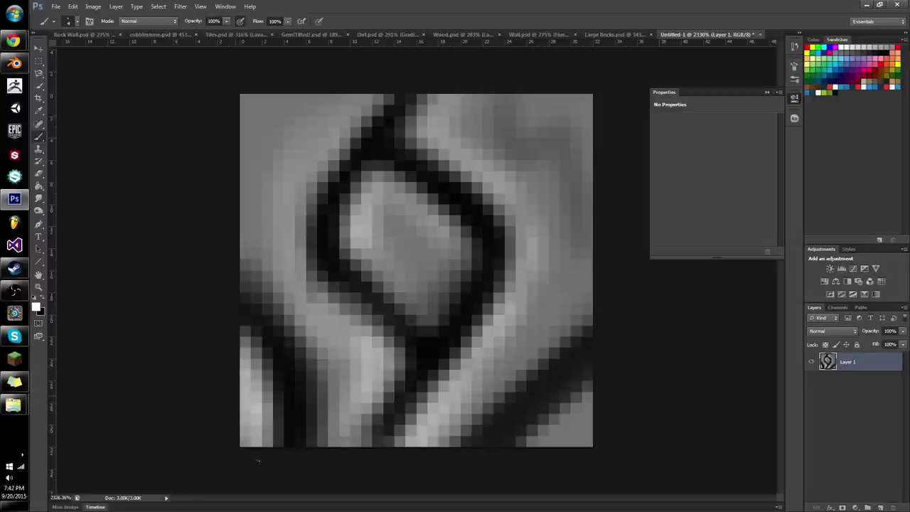
click(241, 246)
drag(96, 507, 213, 508)
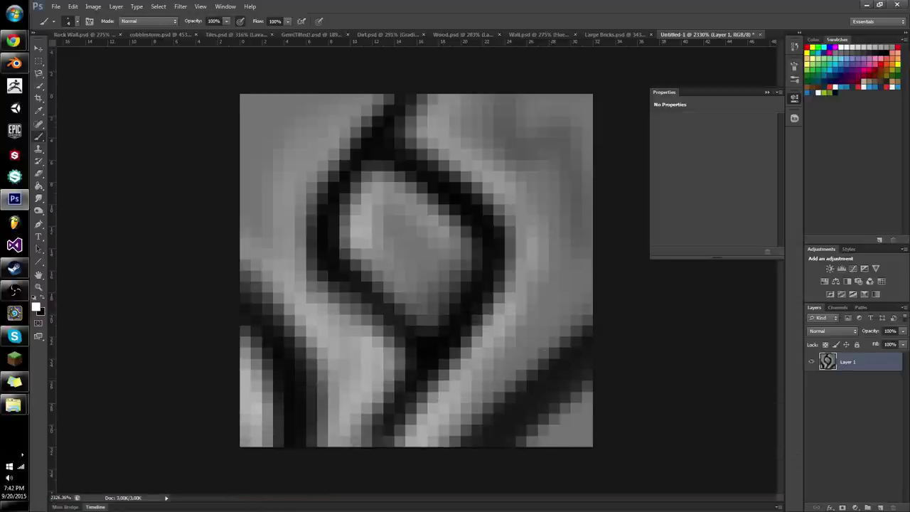
drag(441, 430, 575, 316)
mouse_move(589, 281)
mouse_down()
mouse_move(558, 117)
mouse_move(439, 117)
mouse_move(548, 98)
mouse_move(469, 108)
mouse_up()
mouse_move(334, 106)
mouse_down()
mouse_move(207, 106)
mouse_move(366, 103)
mouse_move(285, 91)
mouse_move(229, 258)
mouse_move(229, 302)
mouse_up()
Darken the canvas's upper border and upper corners in black
key(x)
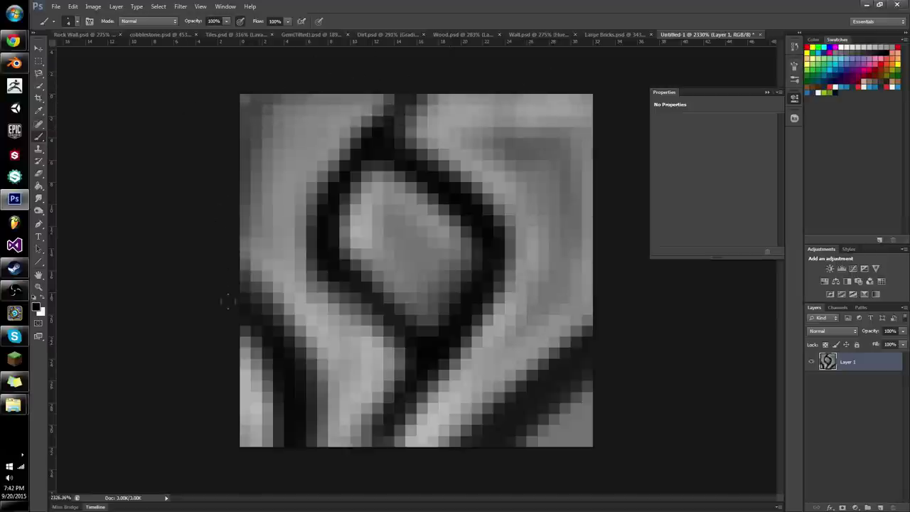
mouse_move(255, 90)
mouse_down()
mouse_move(235, 96)
mouse_move(555, 96)
mouse_move(441, 114)
mouse_up()
mouse_move(519, 106)
mouse_down()
mouse_move(569, 132)
mouse_move(580, 210)
mouse_move(573, 334)
mouse_move(578, 171)
mouse_move(532, 106)
mouse_move(562, 115)
mouse_move(572, 143)
mouse_up()
key(x)
key(x)
Highlight and shade the edges of the upper-right and lower-right stones, and deepen the cracks at the lower border in black
mouse_move(430, 106)
mouse_down()
mouse_move(589, 107)
mouse_move(577, 347)
mouse_up()
mouse_move(577, 313)
mouse_down()
mouse_move(583, 427)
mouse_move(577, 335)
mouse_move(490, 427)
mouse_move(565, 391)
mouse_move(530, 431)
mouse_move(569, 413)
mouse_up()
key(x)
key(x)
drag(473, 427, 502, 398)
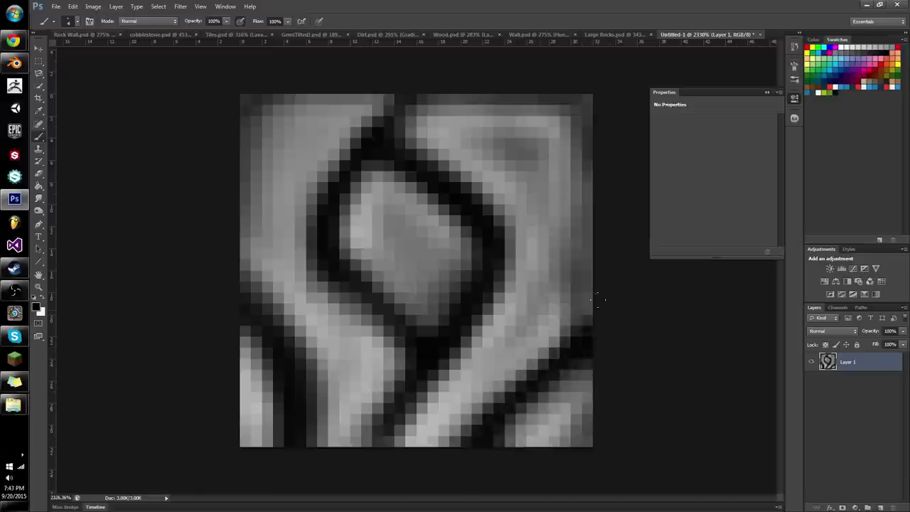
key(ctrl+z)
mouse_move(336, 256)
mouse_down()
mouse_move(398, 355)
mouse_move(362, 438)
mouse_up()
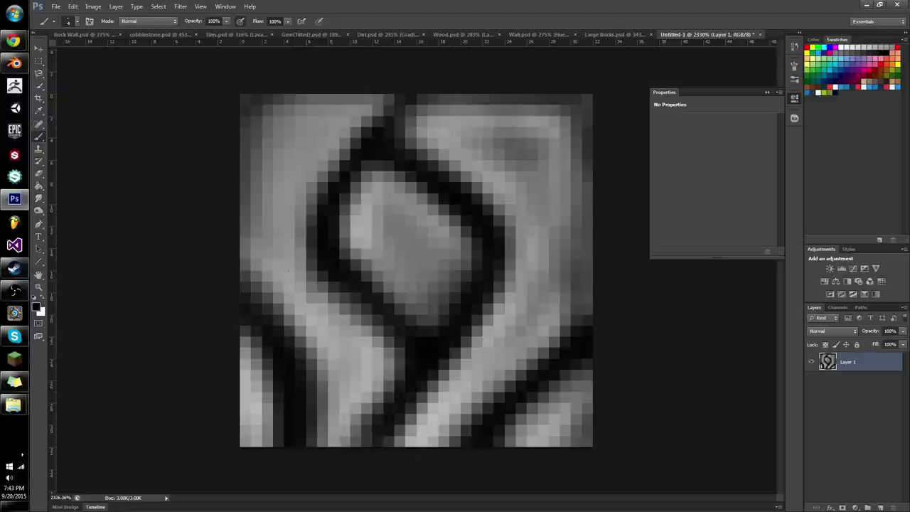
Paint a short, narrow dark crack with light edges into the upper-left stone, using brush size 1 for the fine detail
drag(283, 121, 273, 205)
mouse_move(280, 124)
mouse_down()
mouse_move(263, 160)
mouse_move(263, 225)
mouse_up()
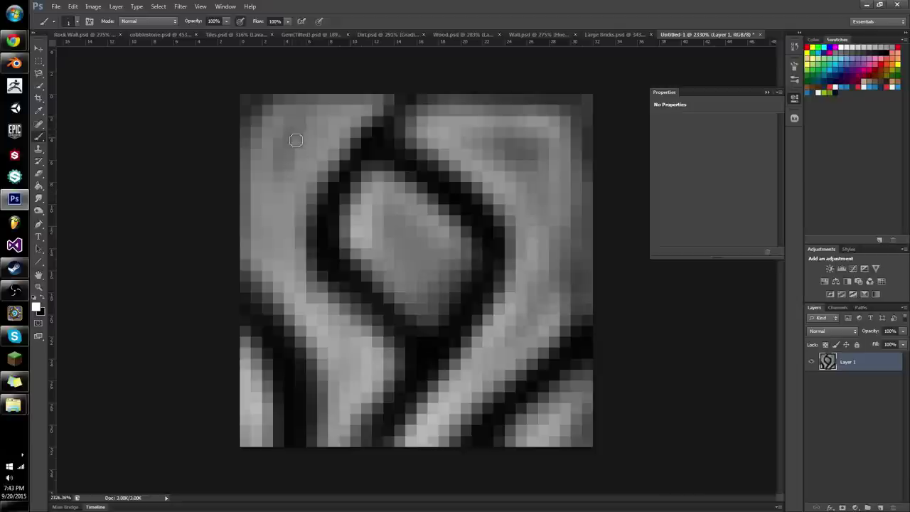
mouse_move(302, 151)
mouse_down()
mouse_move(273, 206)
mouse_move(310, 132)
mouse_move(299, 179)
mouse_move(306, 114)
mouse_move(249, 235)
mouse_move(292, 121)
mouse_up()
key(x)
mouse_move(254, 212)
mouse_down()
mouse_move(295, 107)
mouse_move(256, 168)
mouse_move(257, 206)
mouse_move(265, 171)
mouse_move(258, 207)
mouse_up()
key(x)
Brighten the central stone's left edges and add fine streaks to its surface with the size 1 brush
mouse_move(380, 176)
mouse_down()
mouse_move(363, 254)
mouse_move(418, 326)
mouse_move(434, 317)
mouse_move(453, 252)
mouse_move(374, 188)
mouse_up()
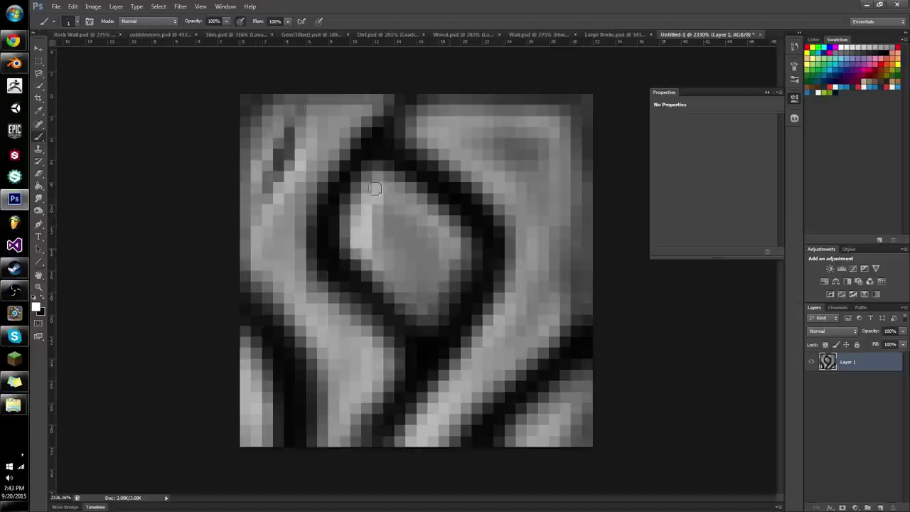
mouse_move(384, 225)
mouse_down()
mouse_move(364, 235)
mouse_move(377, 276)
mouse_move(406, 306)
mouse_up()
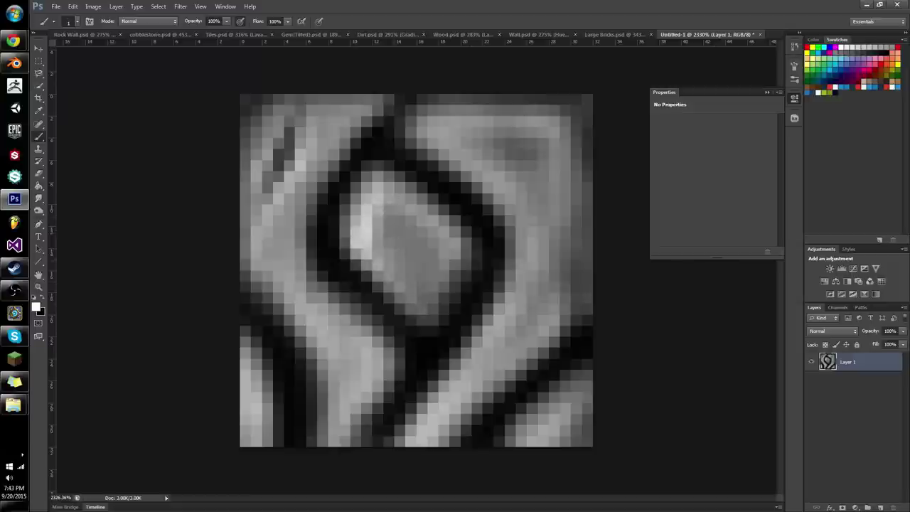
mouse_move(422, 276)
mouse_down()
mouse_move(411, 222)
mouse_move(400, 288)
mouse_move(420, 201)
mouse_move(416, 258)
mouse_move(431, 299)
mouse_up()
key(x)
key(x)
Paint fine alternating light and dark diagonal streaks along the long stone at the lower right of the central stone
mouse_move(521, 183)
mouse_down()
mouse_move(532, 235)
mouse_move(448, 427)
mouse_move(459, 401)
mouse_up()
key(x)
mouse_move(520, 330)
mouse_down()
mouse_move(427, 437)
mouse_move(513, 334)
mouse_move(441, 454)
mouse_move(464, 409)
mouse_up()
key(x)
drag(489, 340, 420, 419)
mouse_move(363, 364)
mouse_down()
mouse_move(328, 453)
mouse_move(379, 368)
mouse_move(295, 271)
mouse_move(299, 221)
mouse_move(349, 152)
mouse_move(279, 245)
mouse_up()
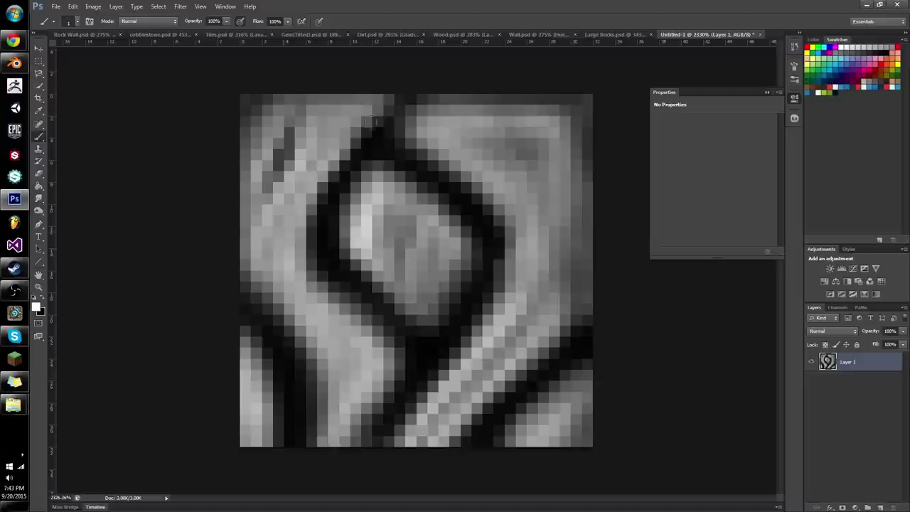
Soften the left stone's streaks with the Smudge tool at 50% strength, and return to the Brush tool
click(39, 198)
right_click(40, 198)
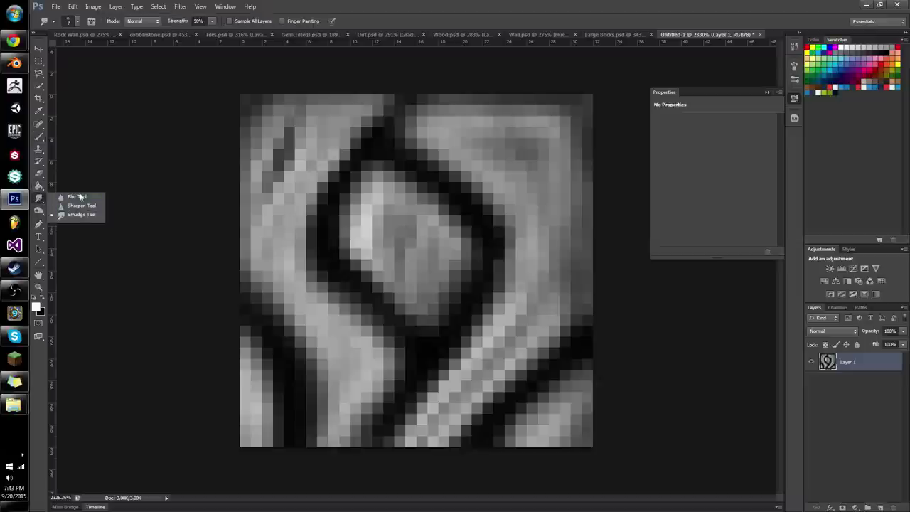
click(71, 223)
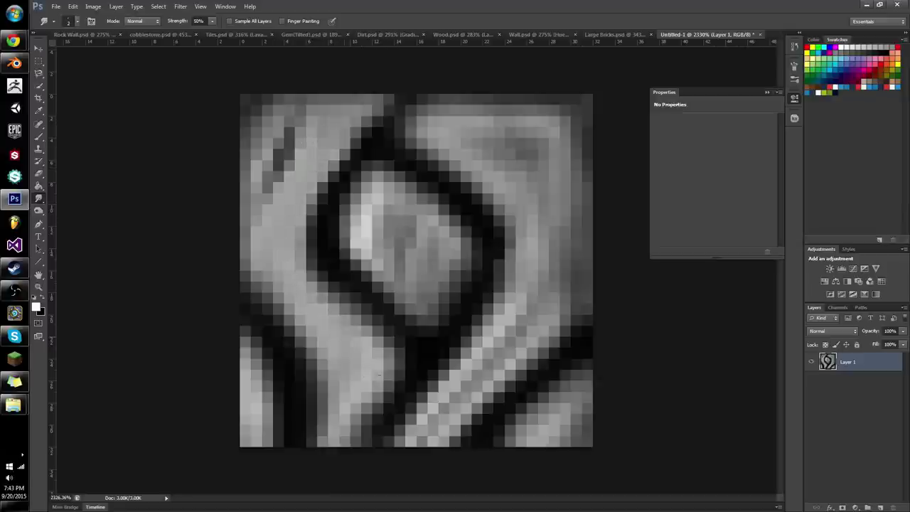
key(b)
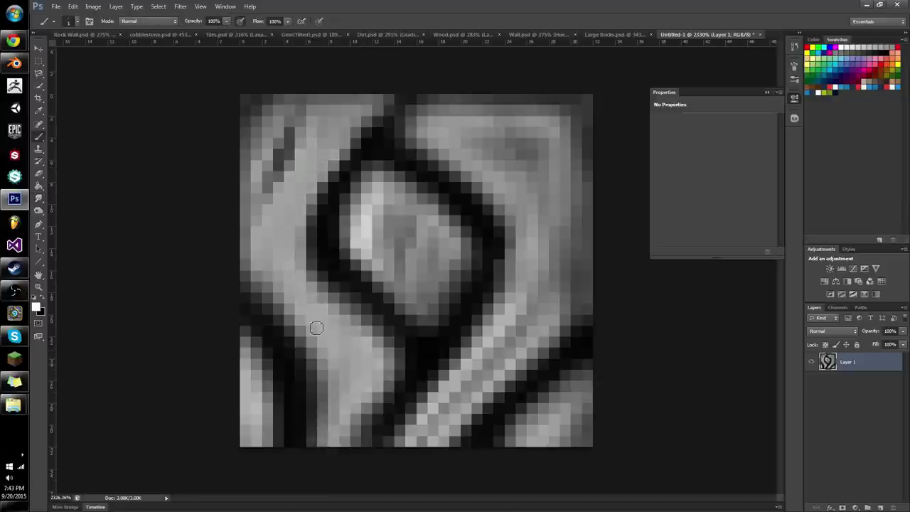
Add streaks to the left stone, split the upper-right stone with branching black cracks, and highlight the stone edges beside them
mouse_move(282, 291)
mouse_down()
mouse_move(345, 402)
mouse_move(322, 334)
mouse_move(352, 437)
mouse_move(360, 352)
mouse_move(256, 222)
mouse_move(265, 261)
mouse_move(324, 155)
mouse_move(273, 248)
mouse_move(283, 226)
mouse_up()
key(x)
mouse_move(534, 170)
mouse_down()
mouse_move(544, 283)
mouse_move(559, 206)
mouse_move(557, 132)
mouse_up()
mouse_move(516, 87)
mouse_down()
mouse_move(534, 146)
mouse_move(550, 158)
mouse_move(488, 218)
mouse_up()
mouse_move(535, 95)
mouse_down()
mouse_move(533, 112)
mouse_move(638, 134)
mouse_move(633, 121)
mouse_up()
key(x)
mouse_move(535, 153)
mouse_down()
mouse_move(479, 205)
mouse_move(528, 101)
mouse_move(524, 176)
mouse_move(590, 132)
mouse_move(508, 192)
mouse_move(610, 142)
mouse_move(502, 215)
mouse_move(598, 147)
mouse_move(554, 178)
mouse_move(579, 172)
mouse_move(530, 208)
mouse_move(520, 232)
mouse_up()
mouse_move(490, 191)
mouse_down()
mouse_move(514, 161)
mouse_move(479, 221)
mouse_move(537, 102)
mouse_move(526, 143)
mouse_move(528, 104)
mouse_move(506, 165)
mouse_up()
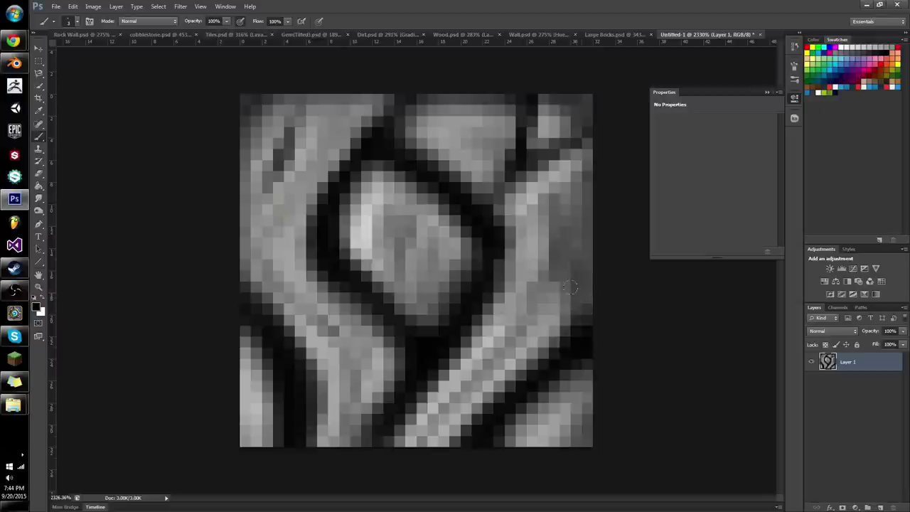
mouse_move(567, 287)
mouse_down()
mouse_move(578, 299)
mouse_move(578, 253)
mouse_move(530, 203)
mouse_move(569, 185)
mouse_move(547, 253)
mouse_up()
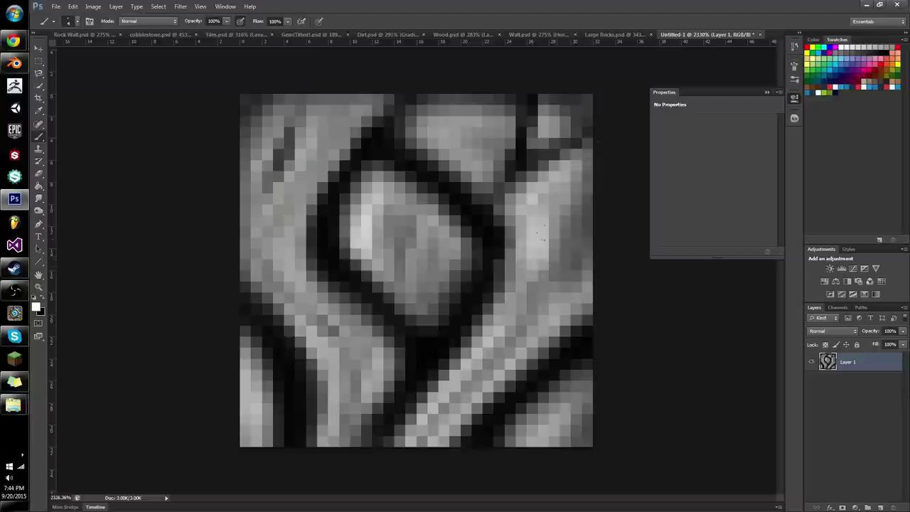
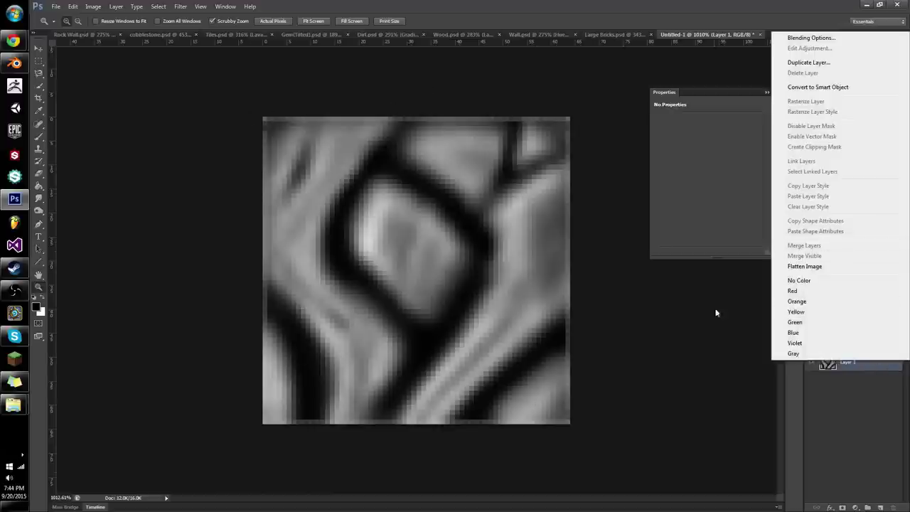
Try flattening the enlarged image, and undo both the flattening and the enlargement
click(818, 267)
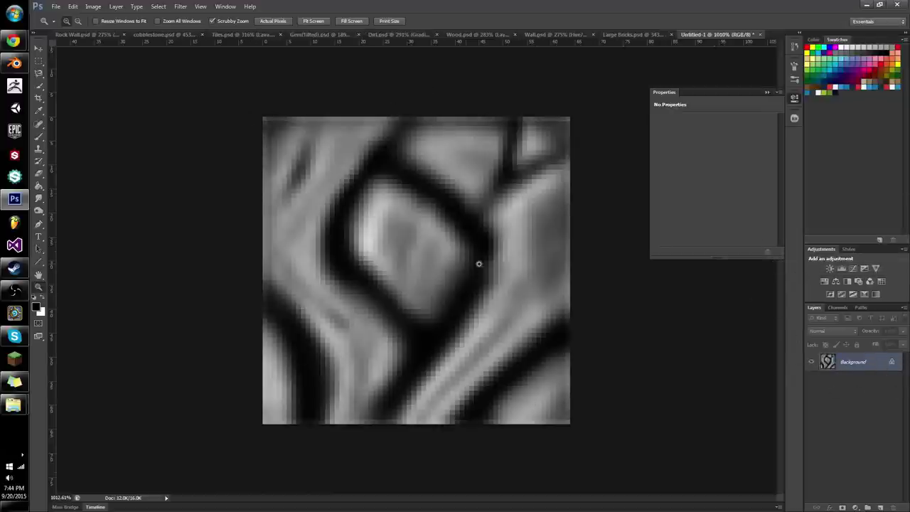
drag(575, 286, 491, 279)
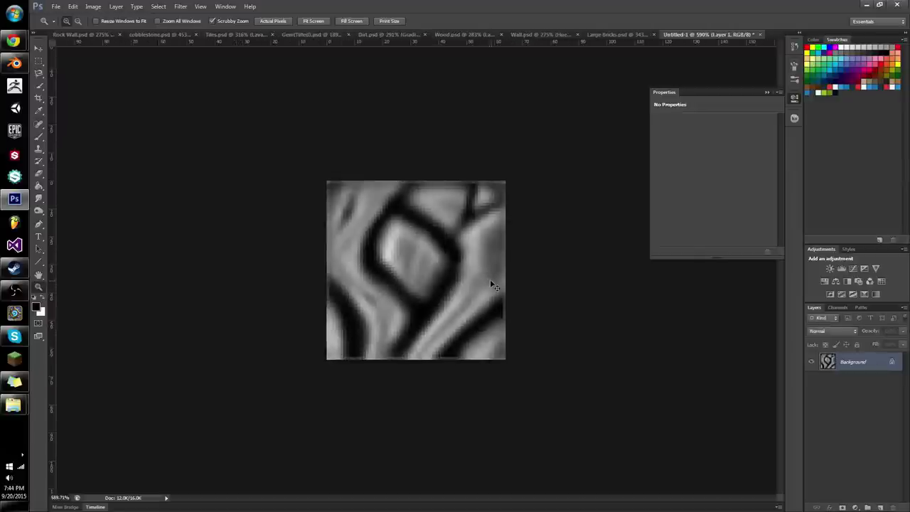
key(ctrl+alt+z)
key(ctrl+alt+z)
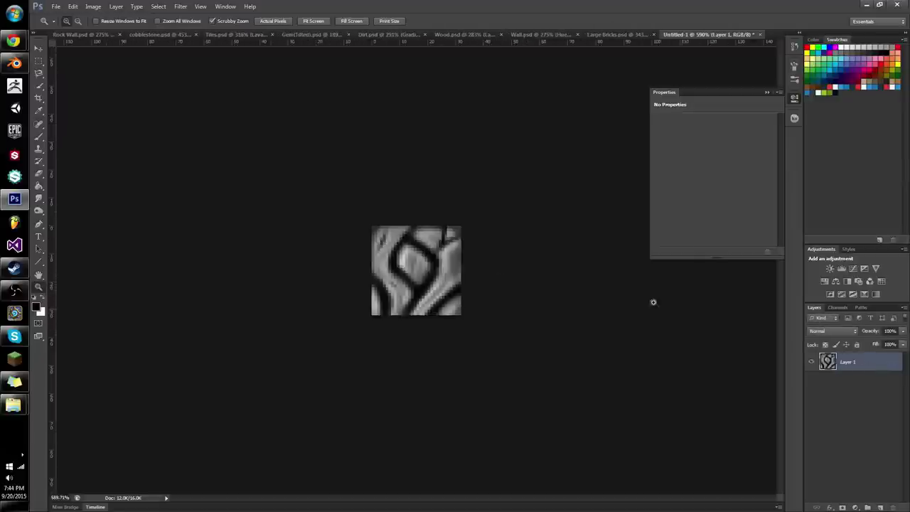
Flatten the small image into a single background layer
right_click(892, 364)
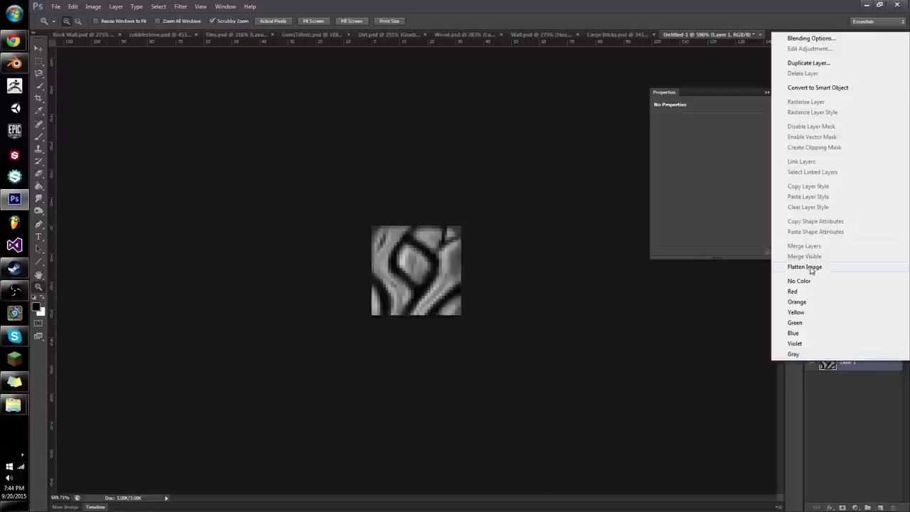
click(809, 269)
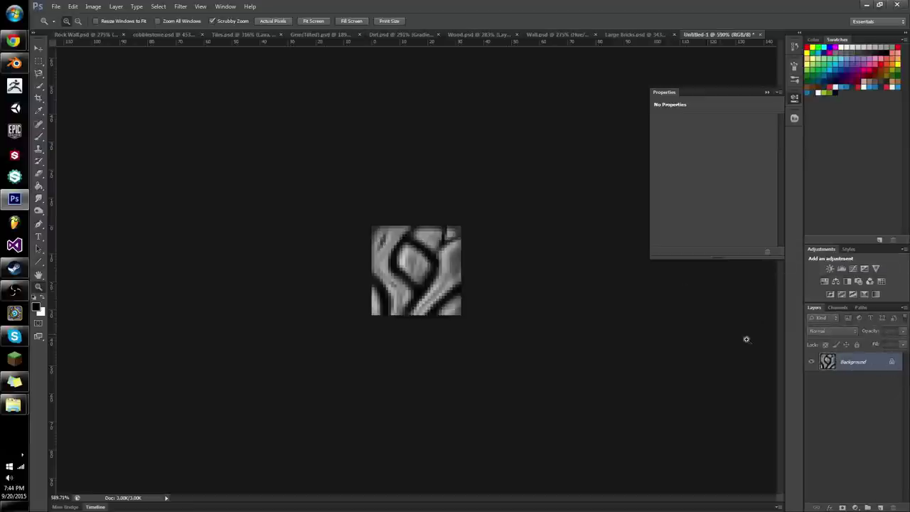
drag(437, 275, 594, 275)
Resize the image to 64 × 64 pixels with constrained proportions and Bicubic Automatic resampling
click(93, 7)
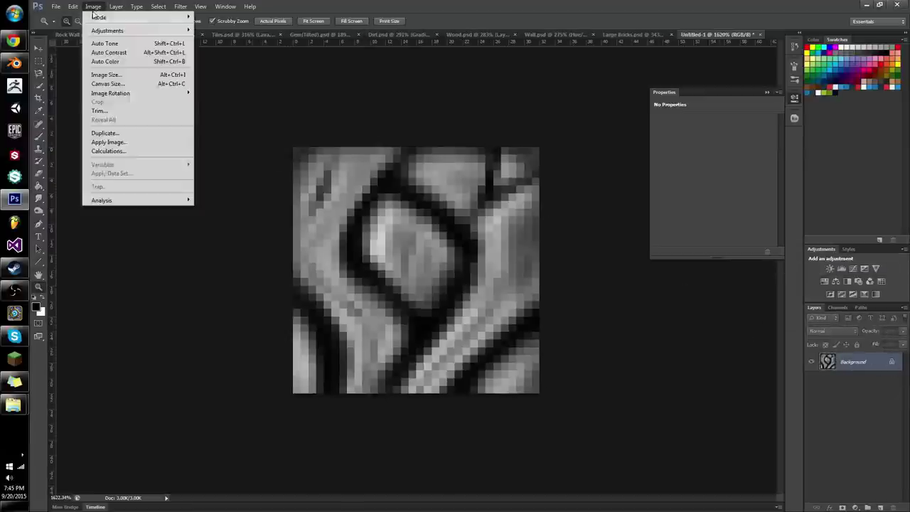
click(116, 75)
text(4)
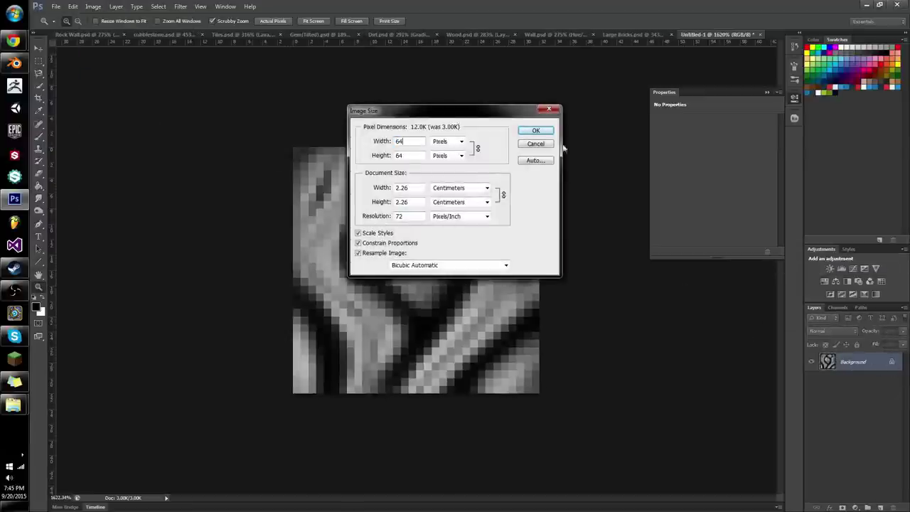
click(538, 130)
mouse_move(435, 291)
mouse_down()
mouse_move(409, 279)
mouse_move(492, 304)
mouse_up()
With brush size 2, paint a thin black diagonal crack with light edges across the upper-left stone to the central stone's outline
key(b)
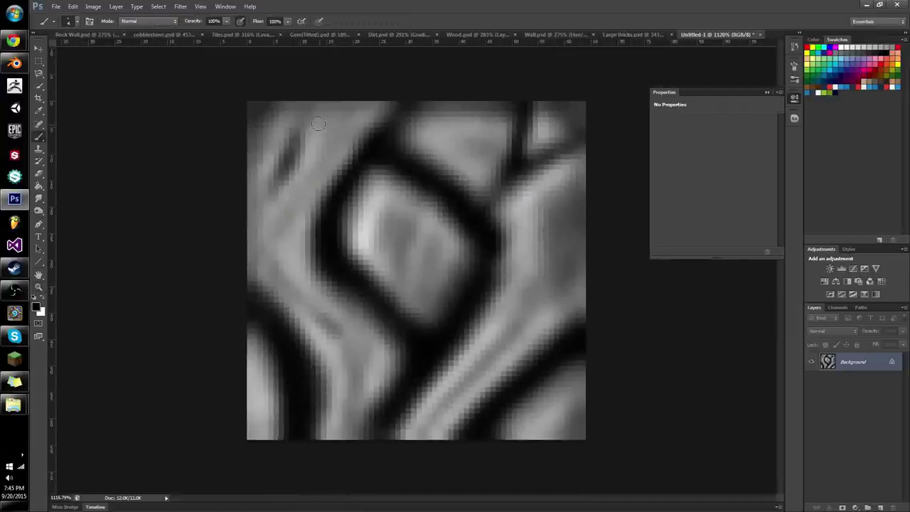
key(bracketright)
key(x)
key(x)
key(x)
key(x)
drag(248, 231, 354, 149)
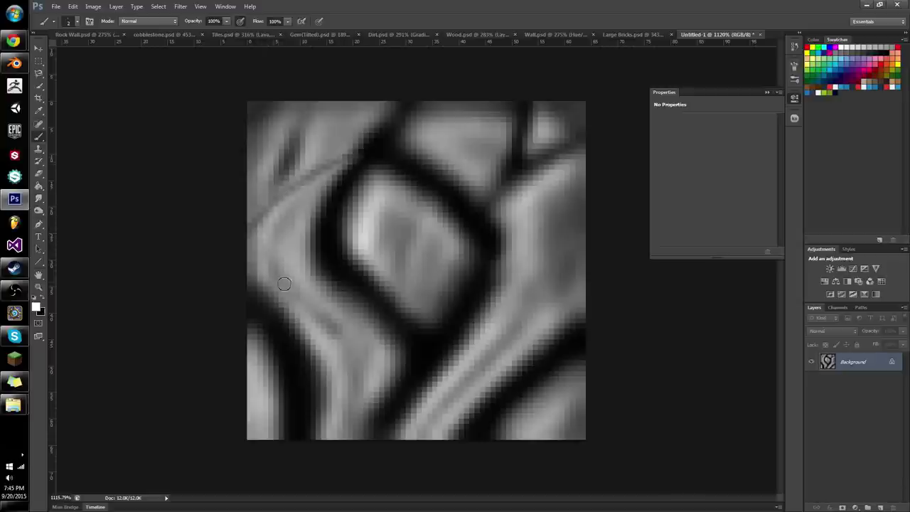
mouse_move(348, 163)
mouse_down()
mouse_move(297, 202)
mouse_move(356, 151)
mouse_up()
key(x)
drag(262, 218, 348, 158)
drag(295, 195, 386, 120)
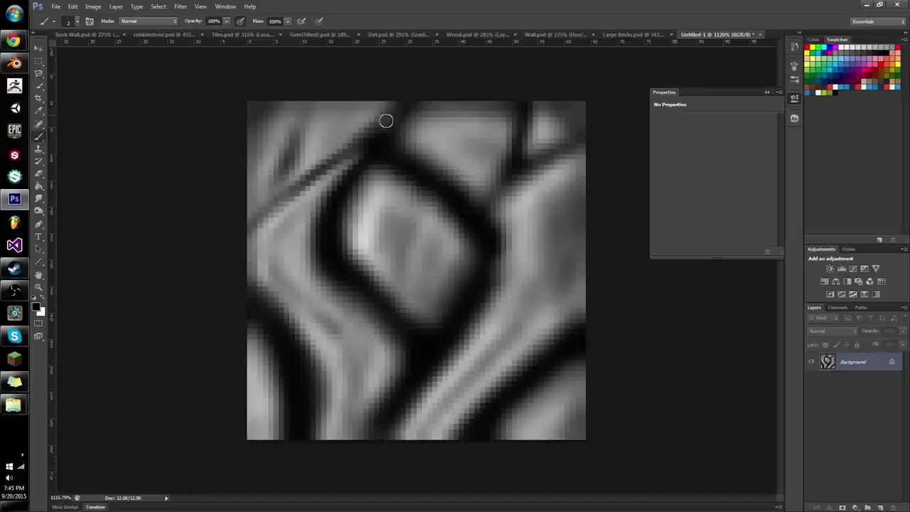
With brush size 2, paint alternating black cracks and white highlights running diagonally across the central stone's face
key(z)
mouse_move(380, 242)
mouse_down()
mouse_move(337, 242)
mouse_move(374, 249)
mouse_move(384, 221)
mouse_move(377, 246)
mouse_up()
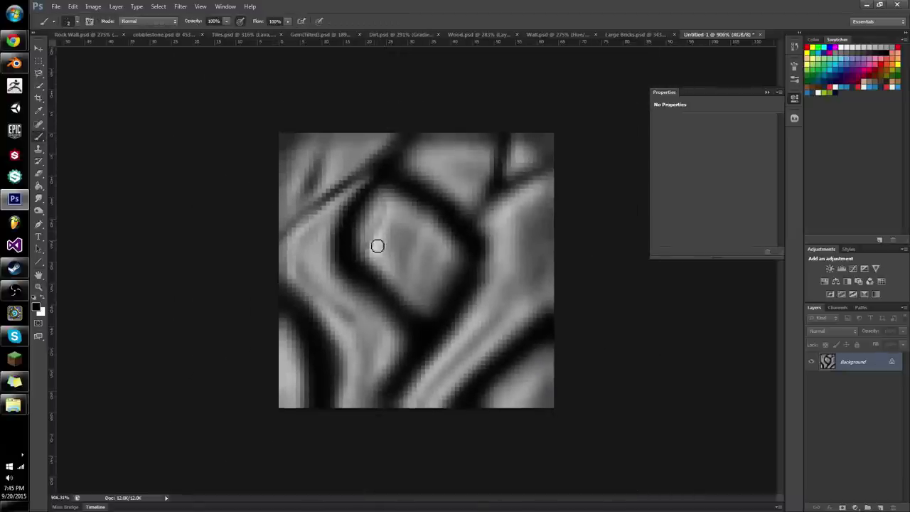
key(x)
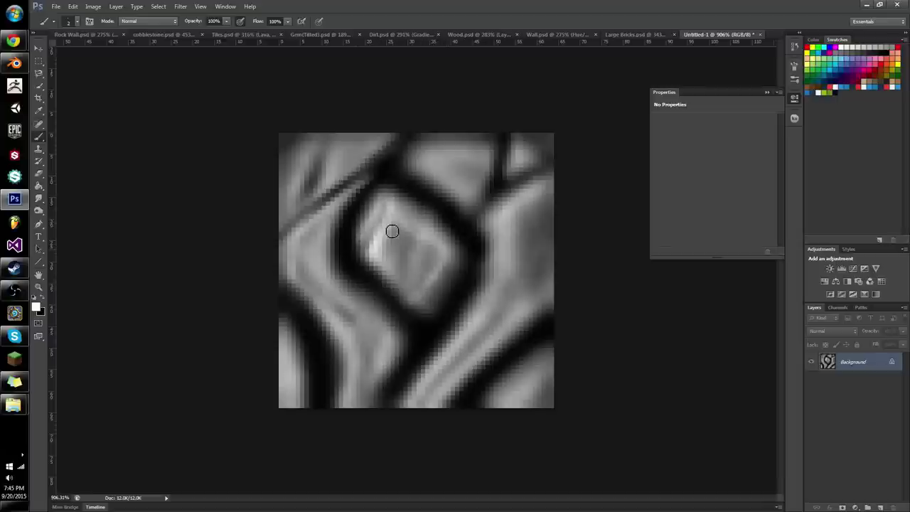
key(x)
mouse_move(390, 195)
mouse_down()
mouse_move(367, 248)
mouse_move(383, 216)
mouse_move(390, 305)
mouse_up()
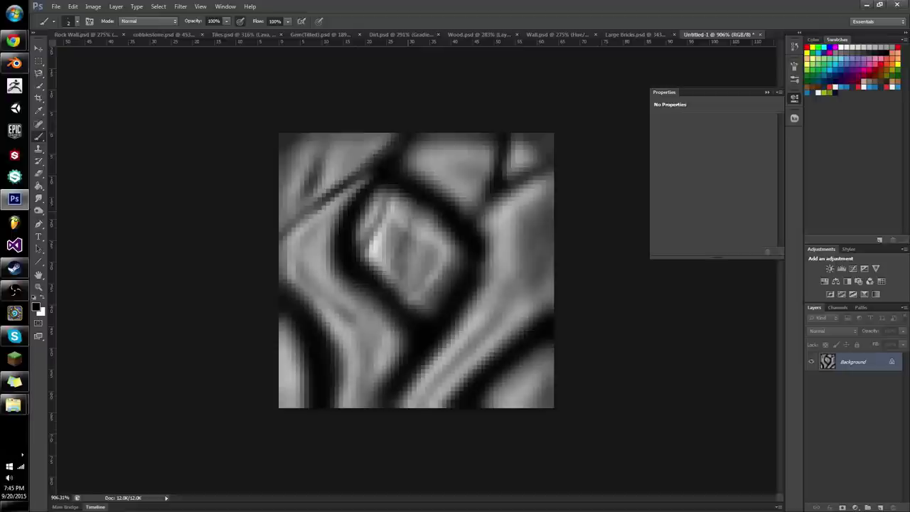
key(x)
mouse_move(421, 232)
mouse_down()
mouse_move(406, 255)
mouse_move(410, 288)
mouse_move(425, 206)
mouse_up()
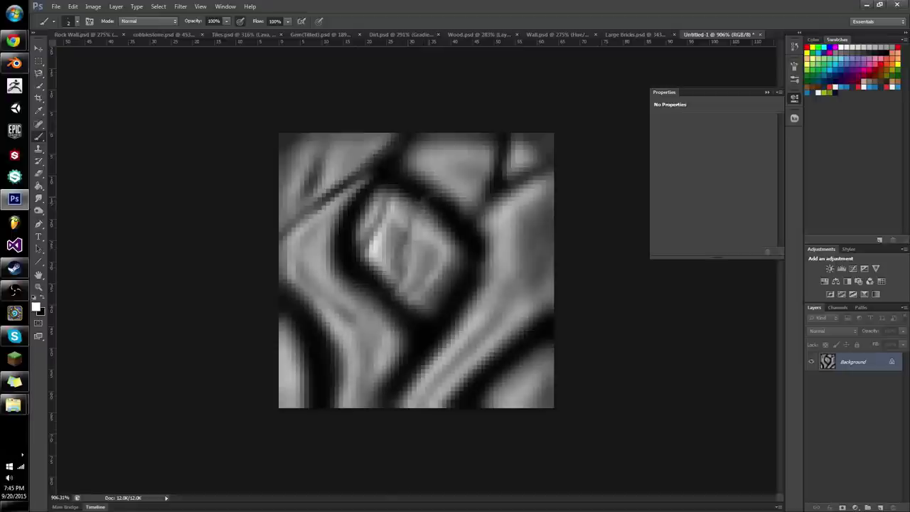
key(x)
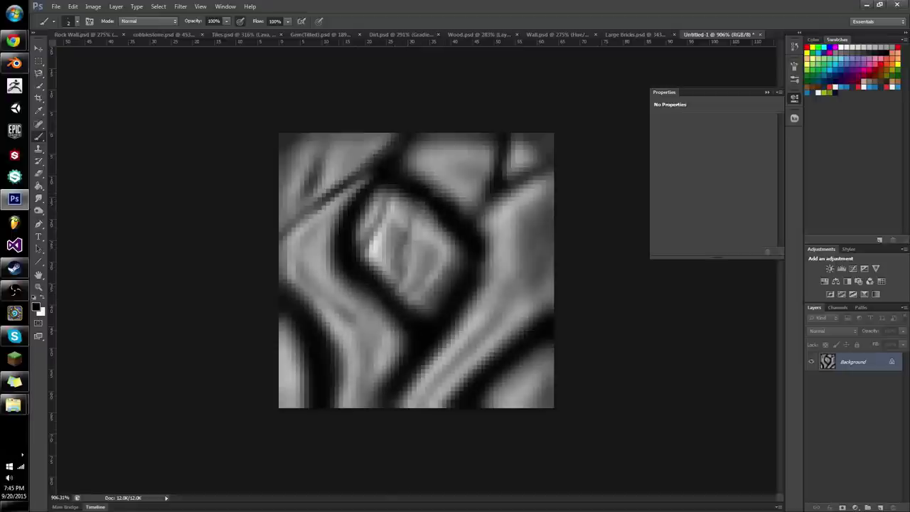
Paint white highlights and thin black grooves along the curved left stone, following its contour down to the canvas bottom
key(x)
mouse_move(332, 328)
mouse_down()
mouse_move(328, 267)
mouse_move(368, 186)
mouse_up()
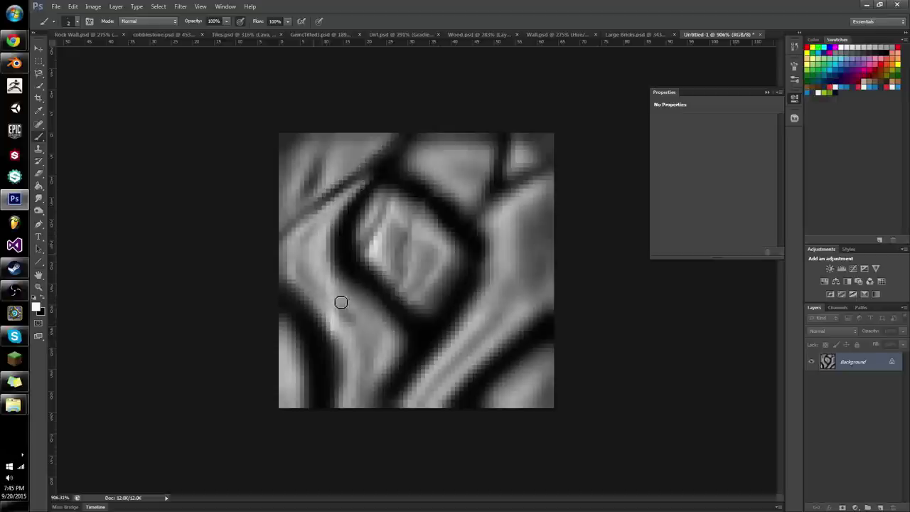
mouse_move(365, 306)
mouse_down()
mouse_move(377, 381)
mouse_move(360, 408)
mouse_up()
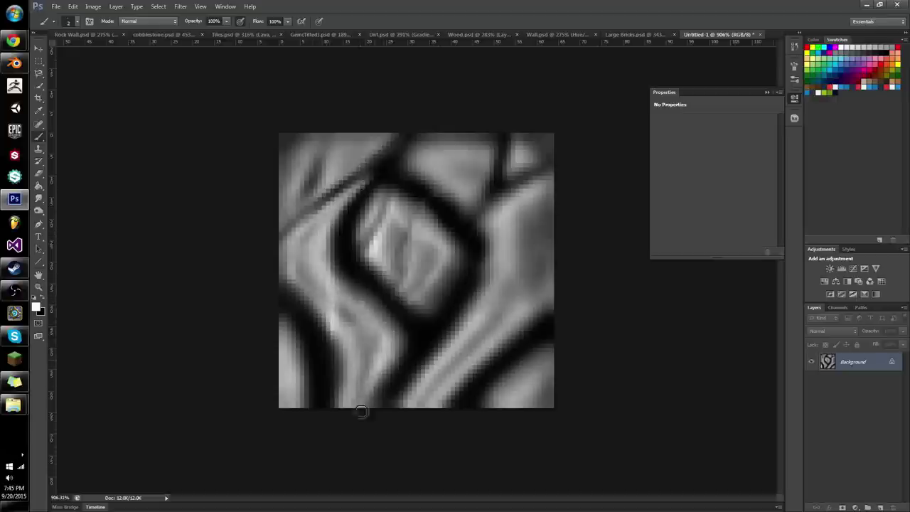
key(x)
mouse_move(333, 307)
mouse_down()
mouse_move(376, 372)
mouse_move(360, 396)
mouse_up()
key(x)
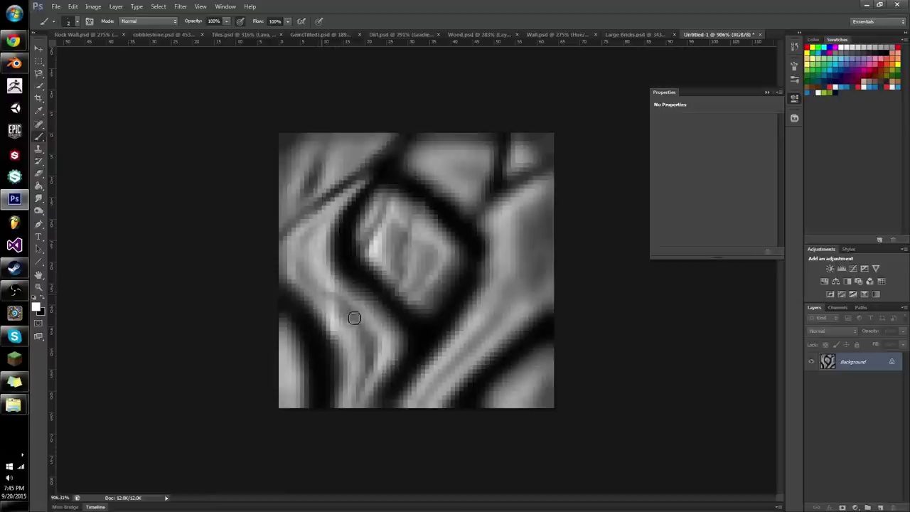
mouse_move(353, 317)
mouse_down()
mouse_move(370, 384)
mouse_move(343, 314)
mouse_up()
mouse_move(309, 268)
mouse_down()
mouse_move(332, 191)
mouse_move(308, 233)
mouse_move(349, 187)
mouse_move(298, 212)
mouse_move(286, 186)
mouse_move(293, 143)
mouse_move(280, 147)
mouse_move(364, 136)
mouse_move(314, 139)
mouse_move(358, 155)
mouse_up()
Enlarge the brush to size 8 and darken the canvas's outer edges with black
key(x)
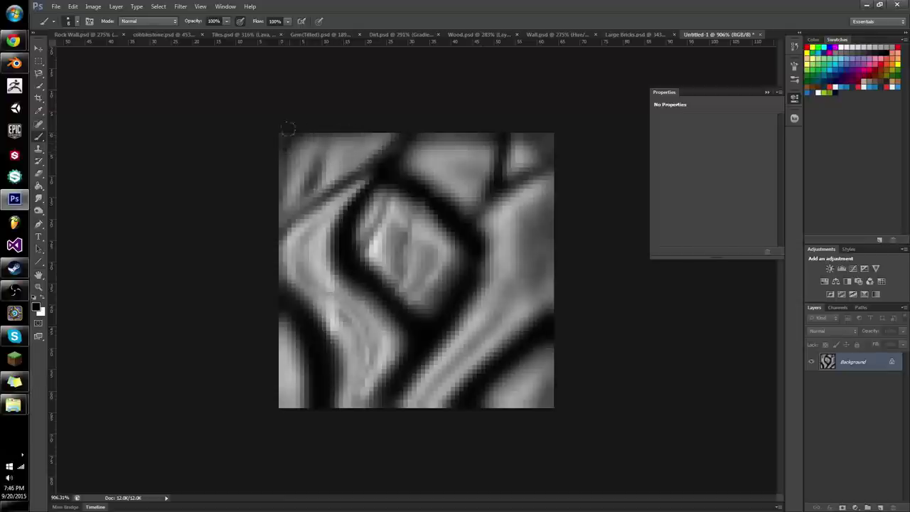
mouse_move(288, 129)
mouse_down()
mouse_move(497, 141)
mouse_move(546, 407)
mouse_move(244, 415)
mouse_up()
drag(288, 394, 619, 399)
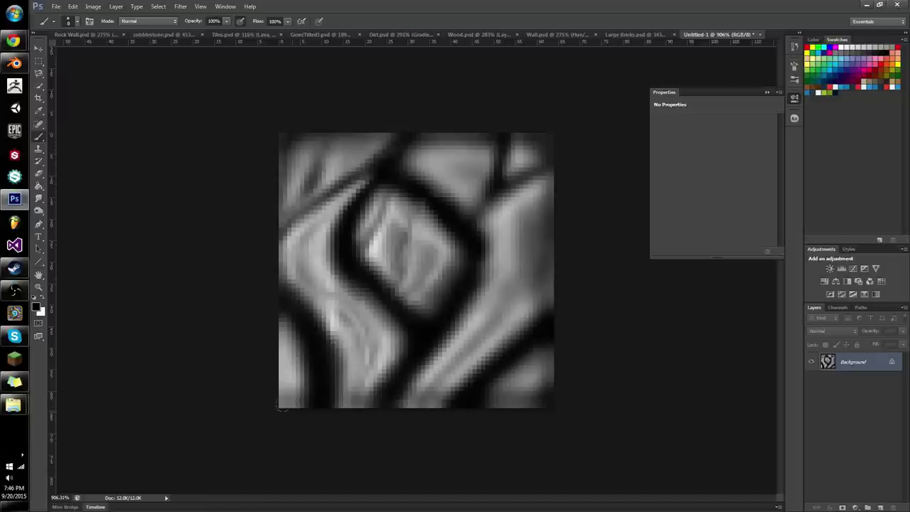
mouse_move(283, 406)
mouse_down()
mouse_move(264, 229)
mouse_move(284, 131)
mouse_move(288, 408)
mouse_up()
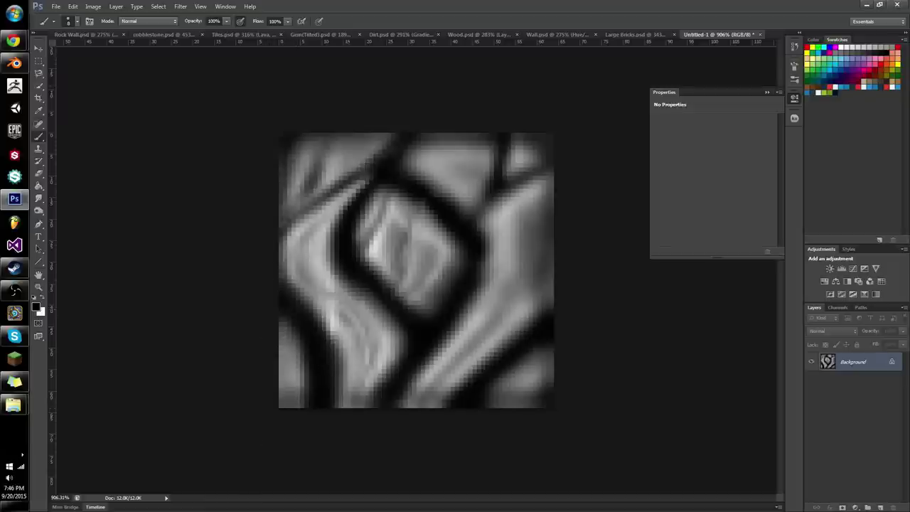
Reshape the bottom-left stone with a white highlight, a darker black outline and fine vertical streaks
key(x)
drag(296, 349, 289, 405)
key(x)
mouse_move(286, 329)
mouse_down()
mouse_move(276, 421)
mouse_move(307, 415)
mouse_up()
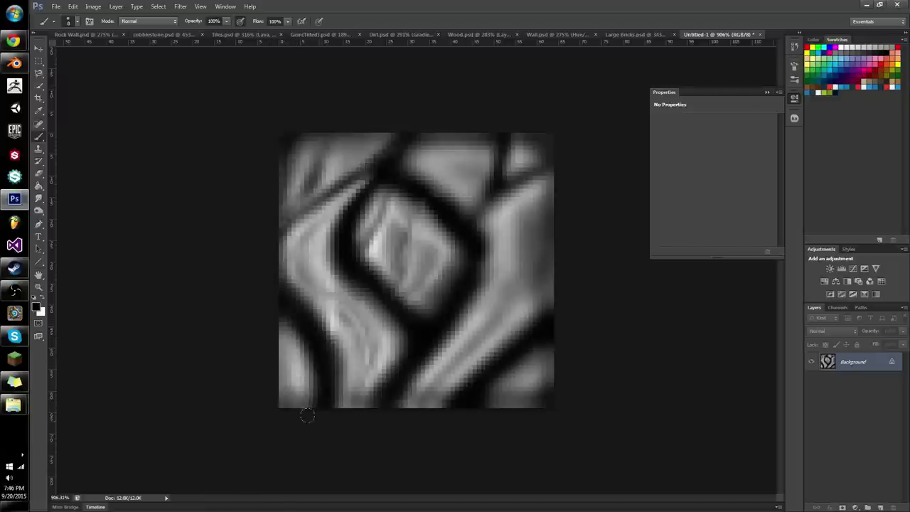
drag(264, 345, 265, 327)
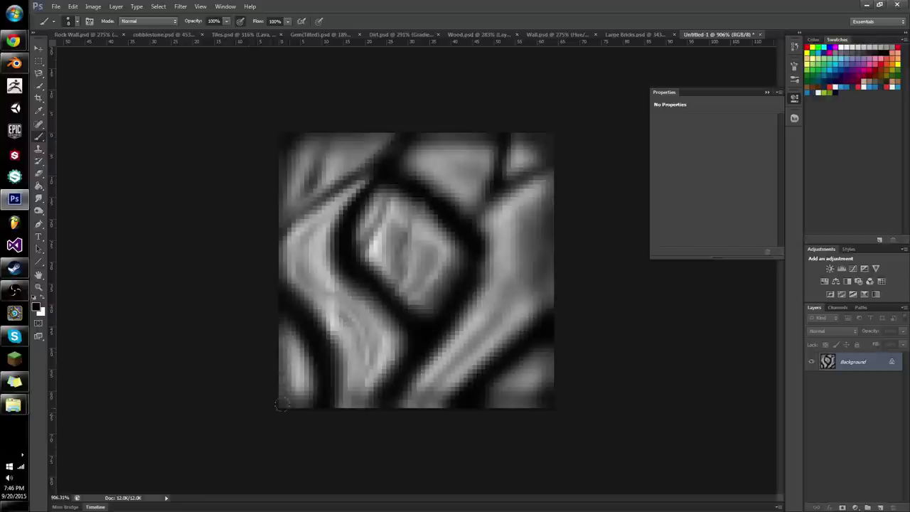
key(])
drag(297, 341, 311, 394)
key(x)
mouse_move(292, 342)
mouse_down()
mouse_move(309, 401)
mouse_move(298, 419)
mouse_move(290, 409)
mouse_move(295, 416)
mouse_up()
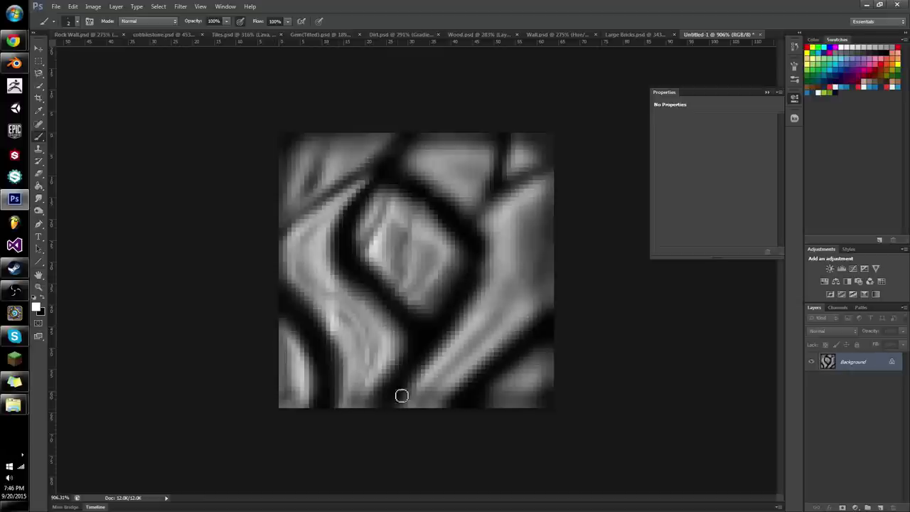
With brush size 2, add fine light and dark strokes to the left, upper-left, top and top-right stones
mouse_move(373, 403)
mouse_down()
mouse_move(374, 320)
mouse_move(338, 252)
mouse_up()
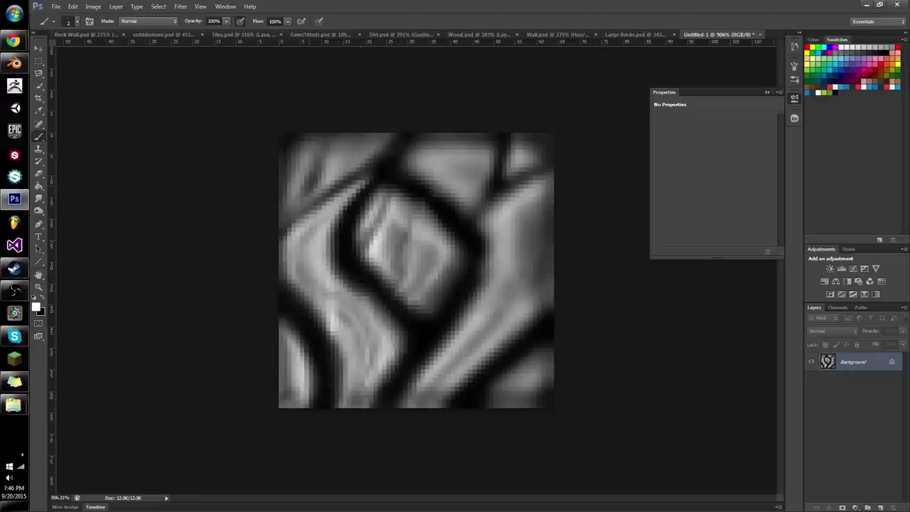
mouse_move(385, 145)
mouse_down()
mouse_move(321, 190)
mouse_move(341, 150)
mouse_move(290, 234)
mouse_move(328, 157)
mouse_move(301, 211)
mouse_move(315, 171)
mouse_move(300, 197)
mouse_move(357, 184)
mouse_up()
key(x)
mouse_move(410, 163)
mouse_down()
mouse_move(480, 159)
mouse_move(467, 193)
mouse_up()
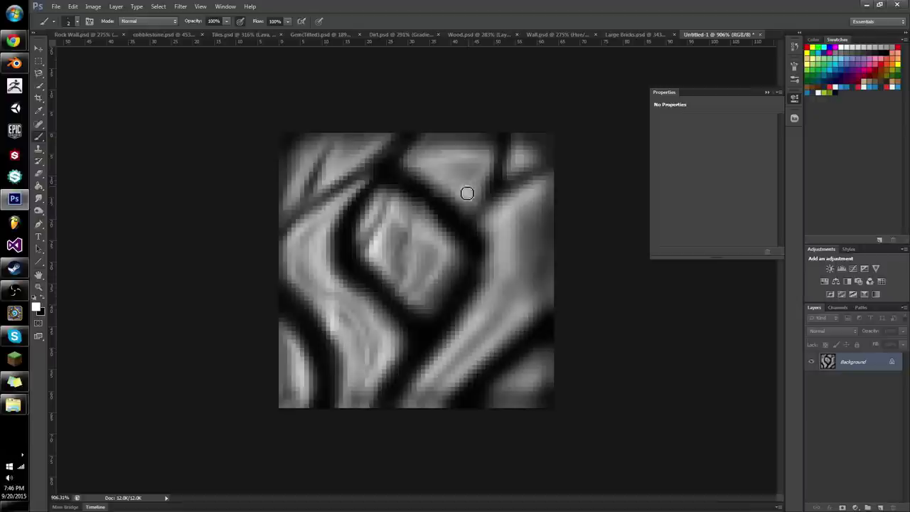
mouse_move(531, 140)
mouse_down()
mouse_move(536, 166)
mouse_move(519, 163)
mouse_move(514, 191)
mouse_up()
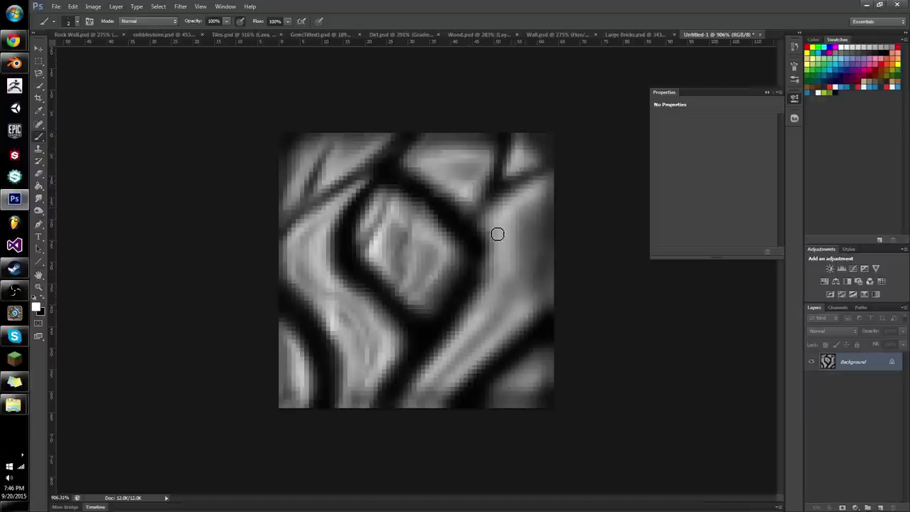
Paint white highlights and dark diagonal grooves on the large right stone, working down from its upper part
mouse_move(498, 234)
mouse_down()
mouse_move(510, 225)
mouse_move(508, 263)
mouse_move(425, 402)
mouse_move(467, 379)
mouse_move(531, 308)
mouse_move(541, 253)
mouse_up()
mouse_move(547, 289)
mouse_down()
mouse_move(545, 313)
mouse_move(559, 262)
mouse_move(550, 323)
mouse_up()
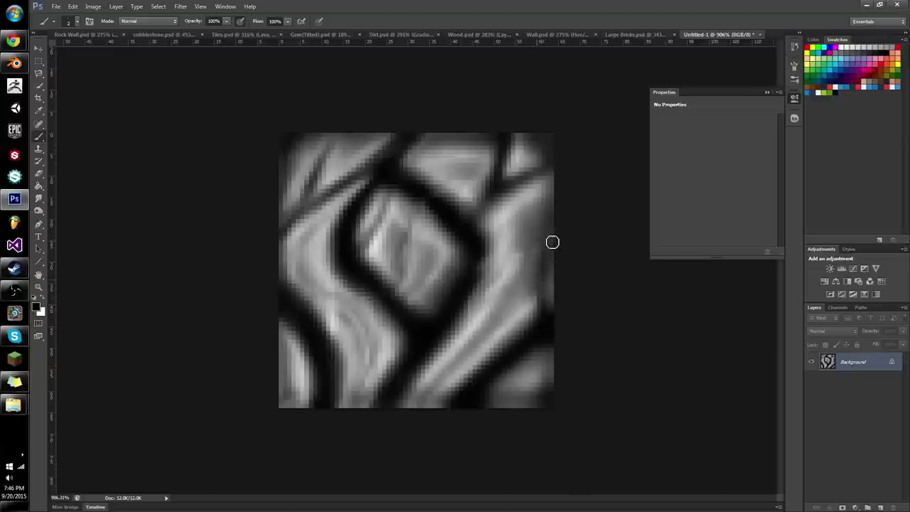
key(x)
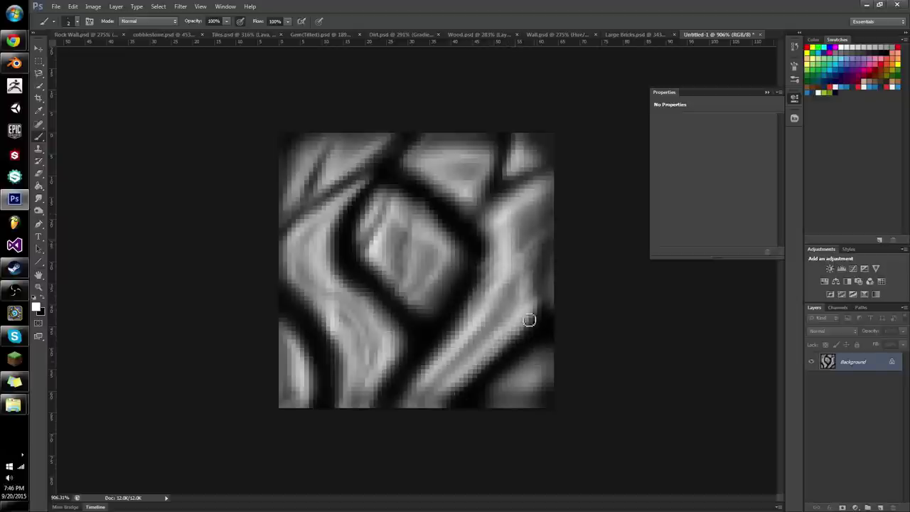
mouse_move(519, 277)
mouse_down()
mouse_move(497, 307)
mouse_move(509, 280)
mouse_up()
key(x)
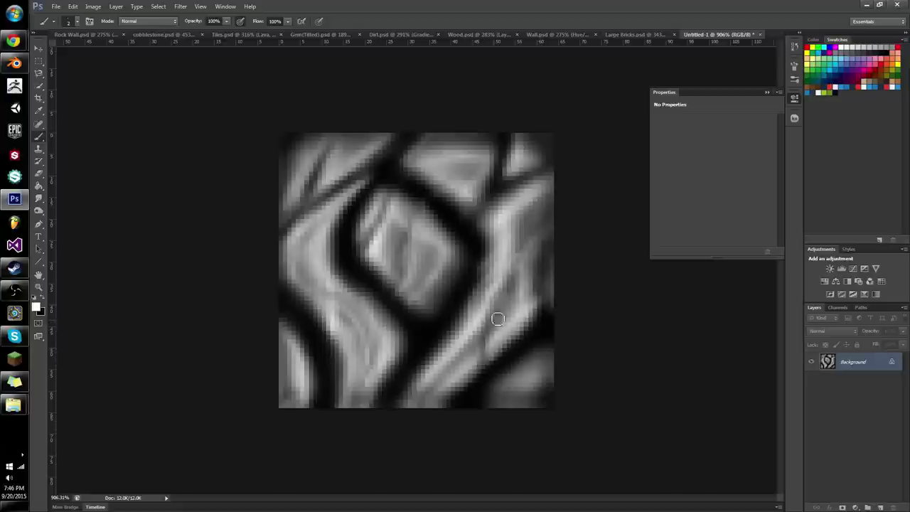
Paint a short black crack with white edges across the lower part of the large right stone
mouse_move(498, 319)
mouse_down()
mouse_move(504, 325)
mouse_move(481, 356)
mouse_move(491, 359)
mouse_move(467, 342)
mouse_move(486, 358)
mouse_move(465, 356)
mouse_up()
key(x)
key(x)
key(x)
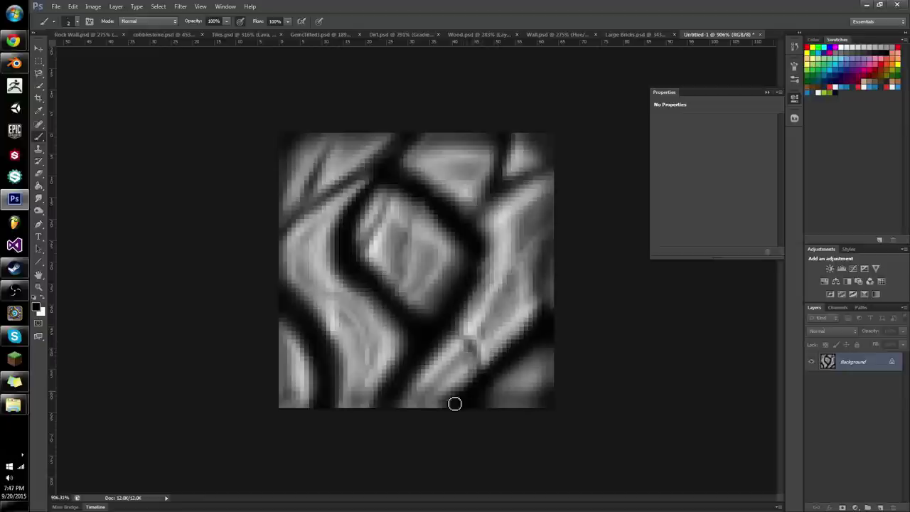
mouse_move(455, 404)
mouse_down()
mouse_move(470, 373)
mouse_move(455, 408)
mouse_move(479, 383)
mouse_move(466, 361)
mouse_up()
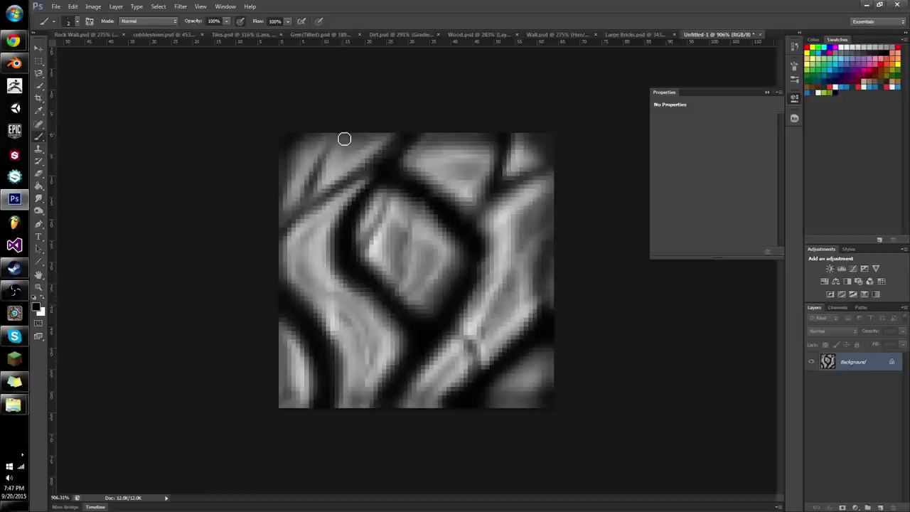
Deepen the upper-left stone's cracks and outline in black, adding white highlights beside them
drag(341, 140, 321, 187)
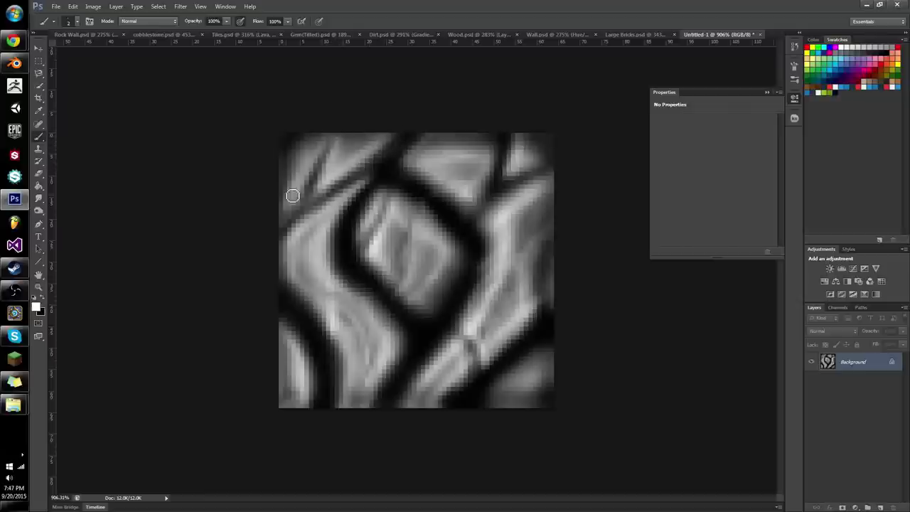
key(x)
mouse_move(307, 206)
mouse_down()
mouse_move(380, 162)
mouse_move(307, 219)
mouse_move(316, 176)
mouse_move(286, 248)
mouse_move(314, 207)
mouse_move(277, 238)
mouse_move(281, 200)
mouse_move(284, 245)
mouse_move(282, 149)
mouse_move(301, 133)
mouse_move(272, 195)
mouse_move(298, 135)
mouse_move(285, 187)
mouse_move(287, 158)
mouse_move(301, 136)
mouse_move(305, 163)
mouse_move(296, 165)
mouse_move(294, 151)
mouse_move(271, 170)
mouse_up()
key(x)
key(x)
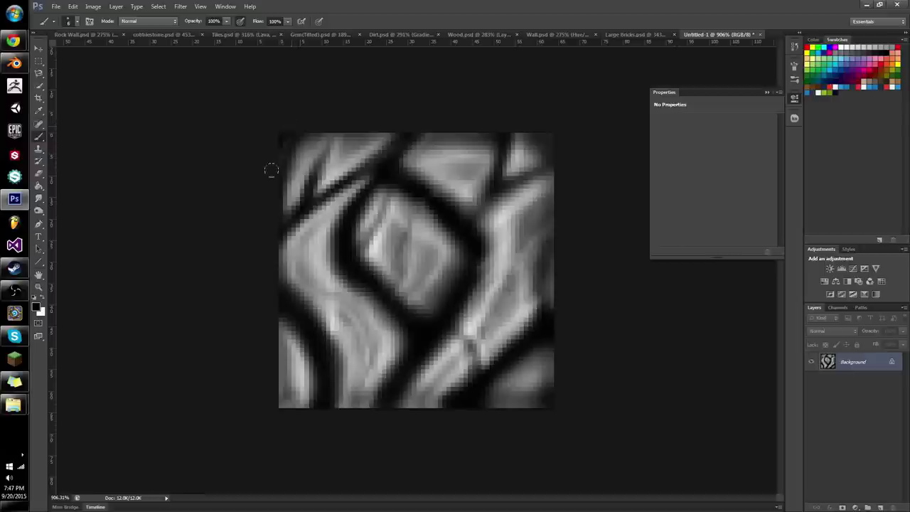
Reduce the brush to size 1 and paint a thin white highlight along the top stone's upper edge
key(z)
mouse_move(446, 194)
mouse_down()
mouse_move(420, 196)
mouse_move(462, 178)
mouse_move(430, 199)
mouse_move(445, 197)
mouse_up()
key(b)
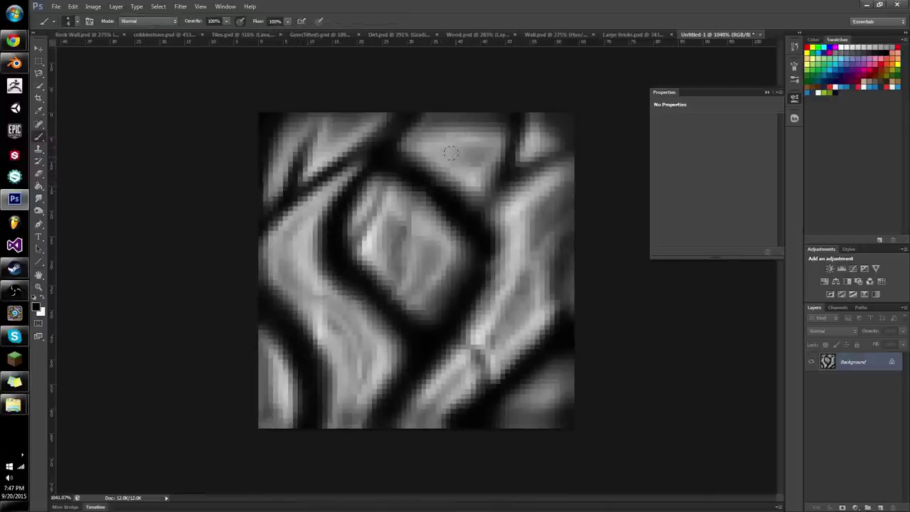
key(bracketleft)
key(bracketleft)
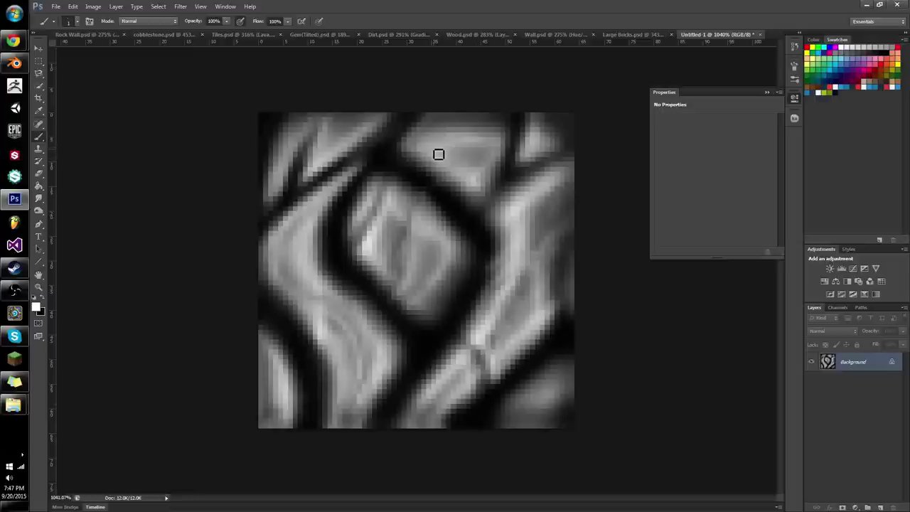
key(x)
drag(433, 149, 498, 148)
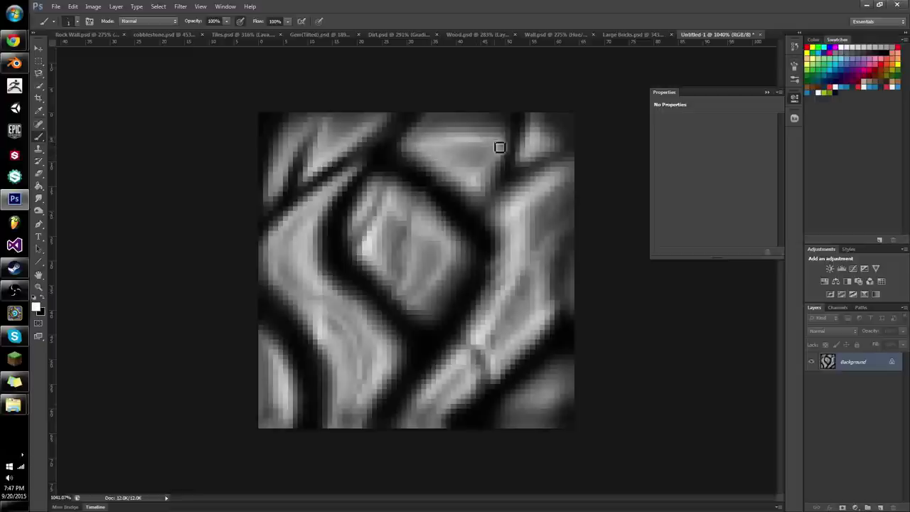
Enlarge the brush to size 6 and paint a black border around all four edges of the canvas
key(x)
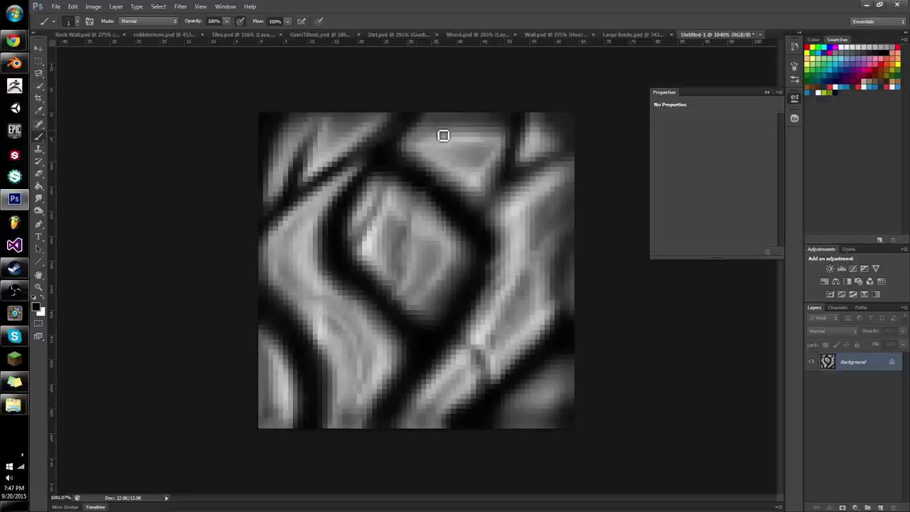
key(bracketright)
key(bracketright)
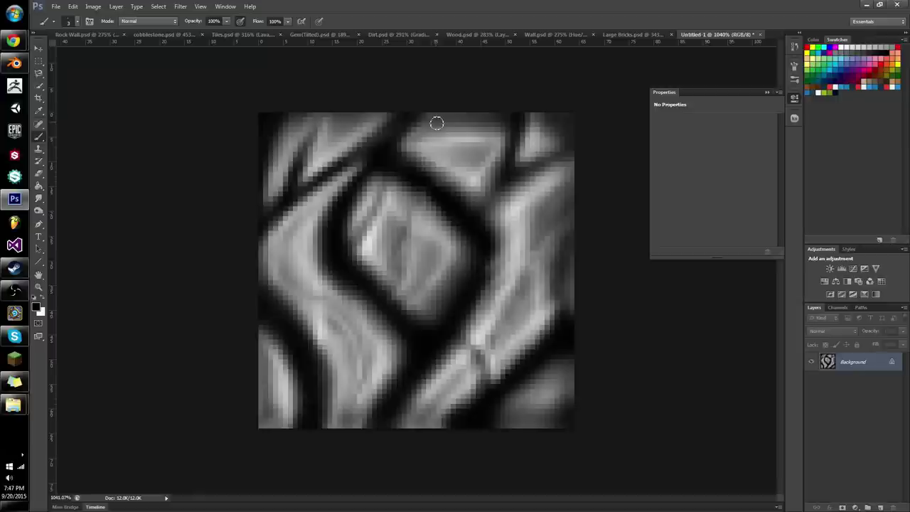
drag(429, 117, 572, 117)
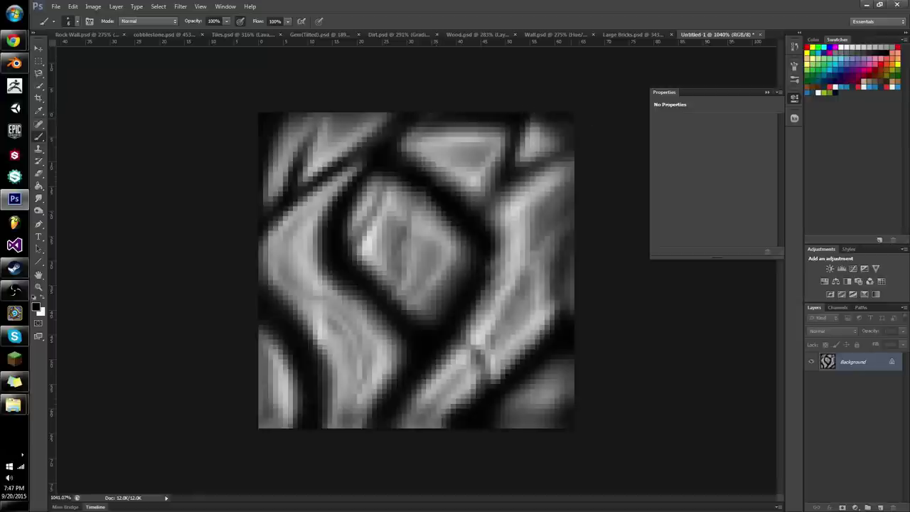
drag(265, 117, 398, 117)
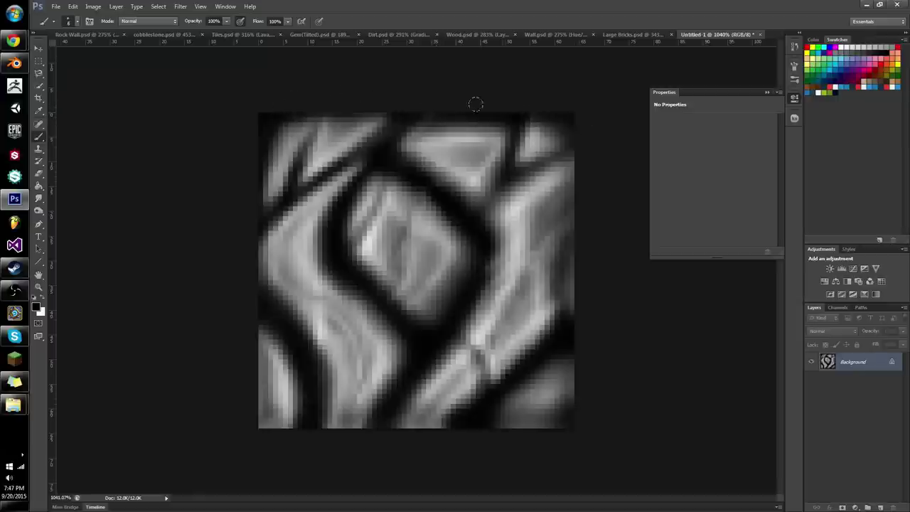
mouse_move(573, 150)
mouse_down()
mouse_move(576, 368)
mouse_move(488, 430)
mouse_up()
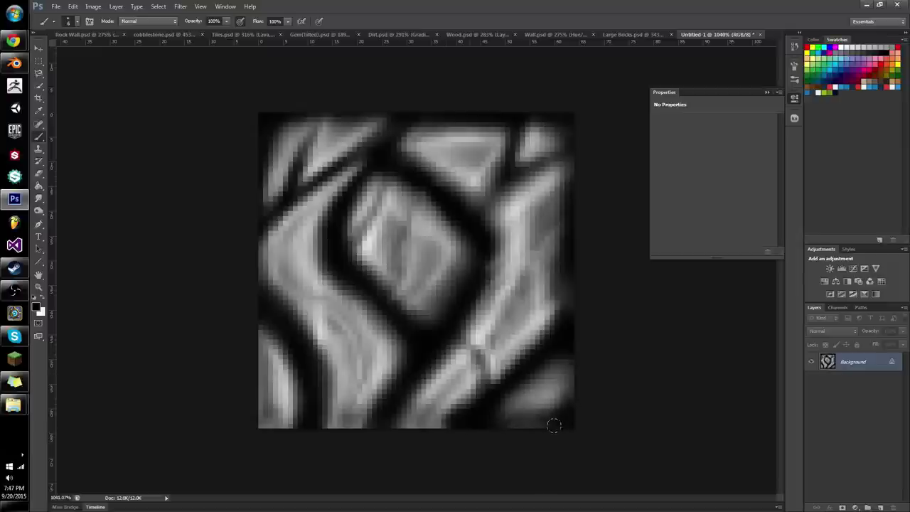
mouse_move(554, 425)
mouse_down()
mouse_move(349, 434)
mouse_move(443, 427)
mouse_move(242, 426)
mouse_move(248, 337)
mouse_up()
Reduce the brush to size 1 and sharpen the black gap and white edges between the upper-left stone and the long left stone
key(z)
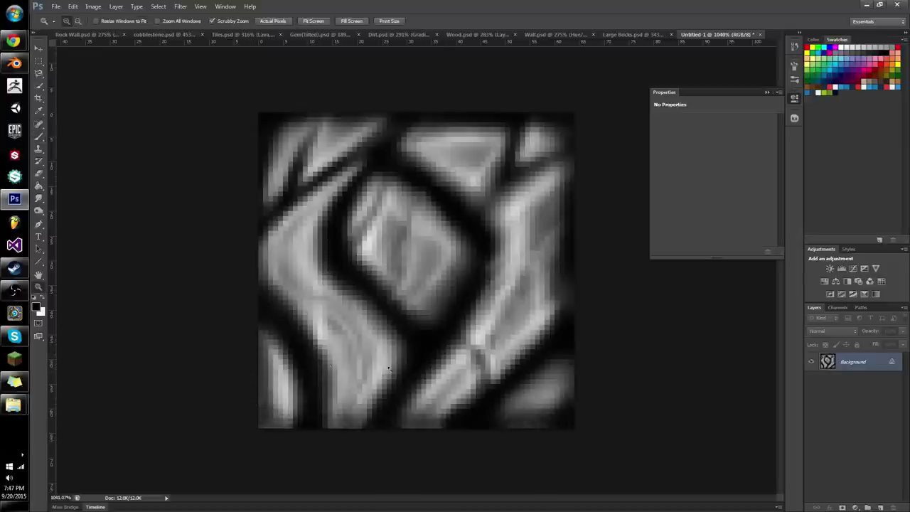
mouse_move(367, 377)
mouse_down()
mouse_move(331, 367)
mouse_move(361, 378)
mouse_up()
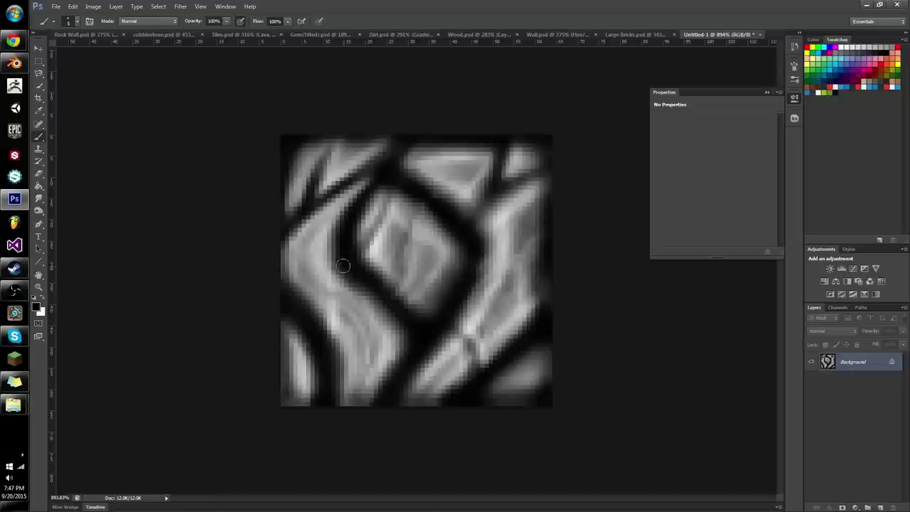
key(x)
mouse_move(368, 156)
mouse_down()
mouse_move(315, 178)
mouse_move(291, 207)
mouse_move(325, 160)
mouse_up()
key(x)
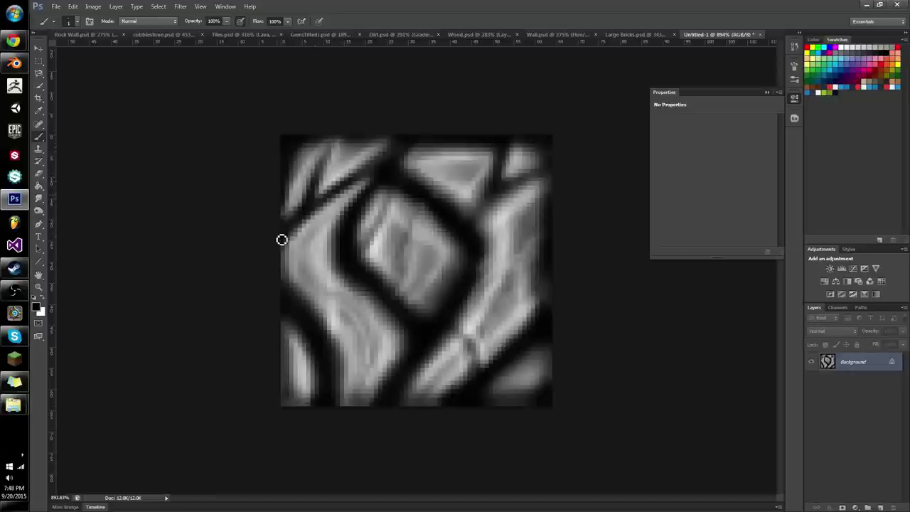
mouse_move(348, 202)
mouse_down()
mouse_move(305, 242)
mouse_move(344, 207)
mouse_up()
key(x)
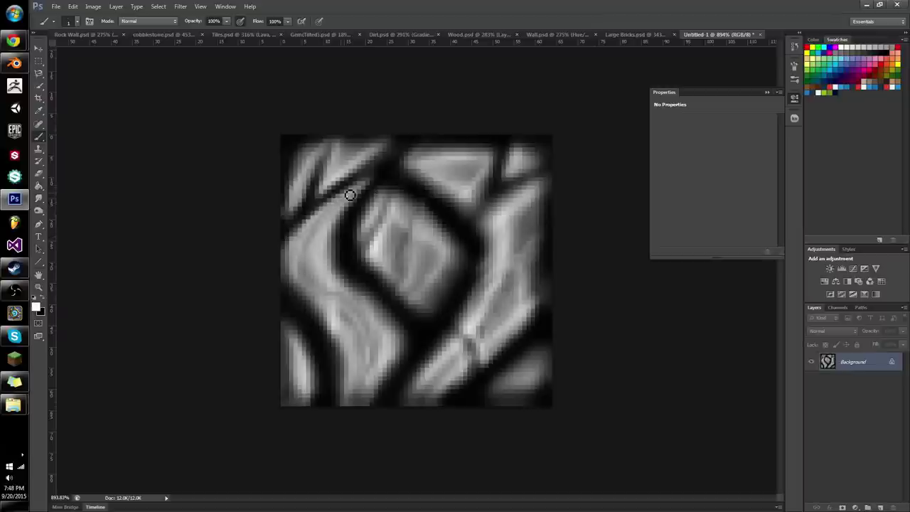
key(x)
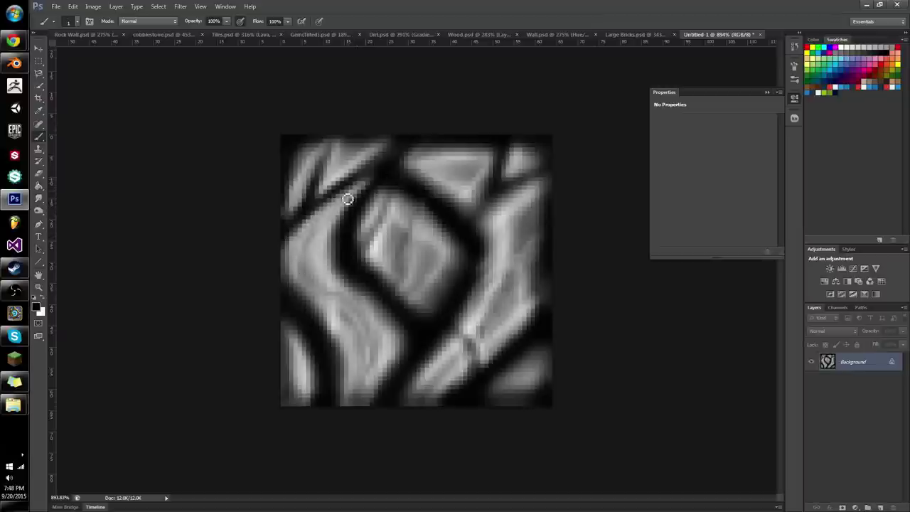
mouse_move(375, 187)
mouse_down()
mouse_move(309, 228)
mouse_move(364, 187)
mouse_up()
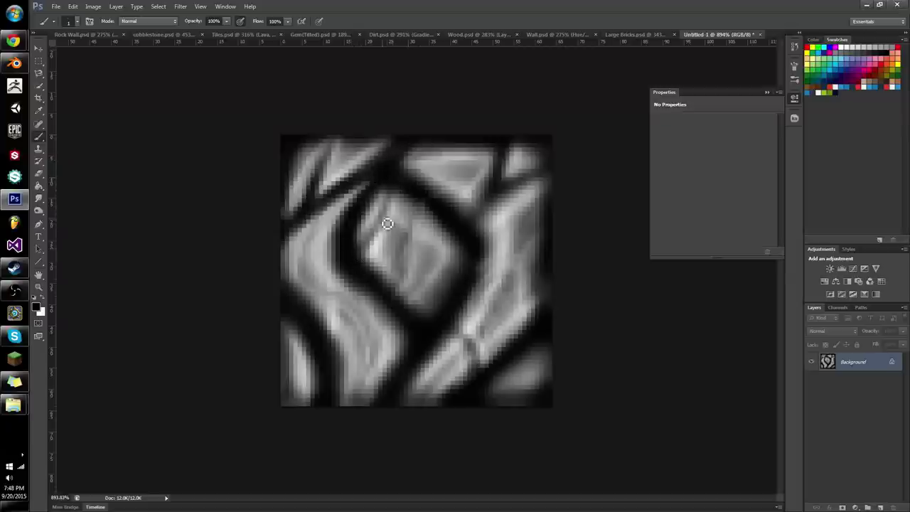
Deepen the central stone's diagonal cracks in black and add thin white highlights beside them
drag(388, 201, 369, 238)
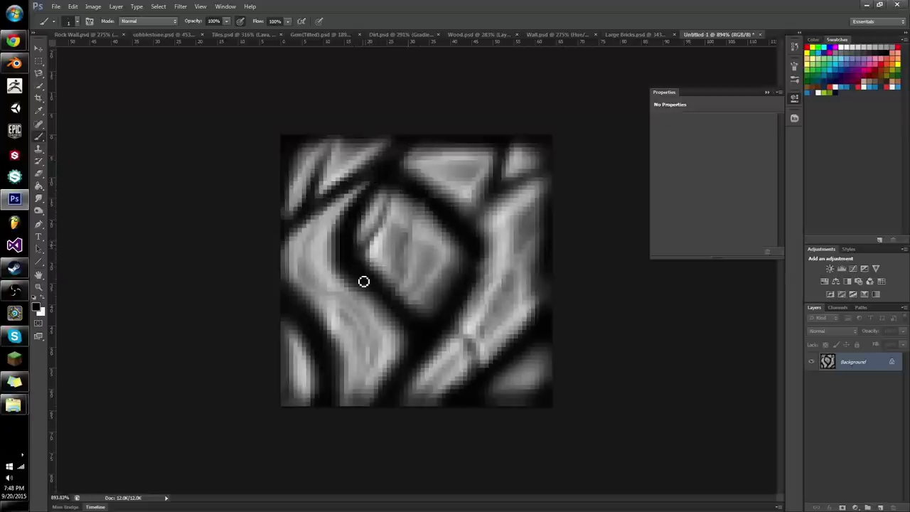
mouse_move(363, 282)
mouse_down()
mouse_move(354, 254)
mouse_move(366, 268)
mouse_move(356, 276)
mouse_move(374, 240)
mouse_move(360, 270)
mouse_move(362, 253)
mouse_move(377, 275)
mouse_move(365, 254)
mouse_move(363, 269)
mouse_move(358, 260)
mouse_move(364, 278)
mouse_move(352, 261)
mouse_move(389, 217)
mouse_move(398, 199)
mouse_move(390, 189)
mouse_move(353, 274)
mouse_move(408, 227)
mouse_up()
key(x)
key(x)
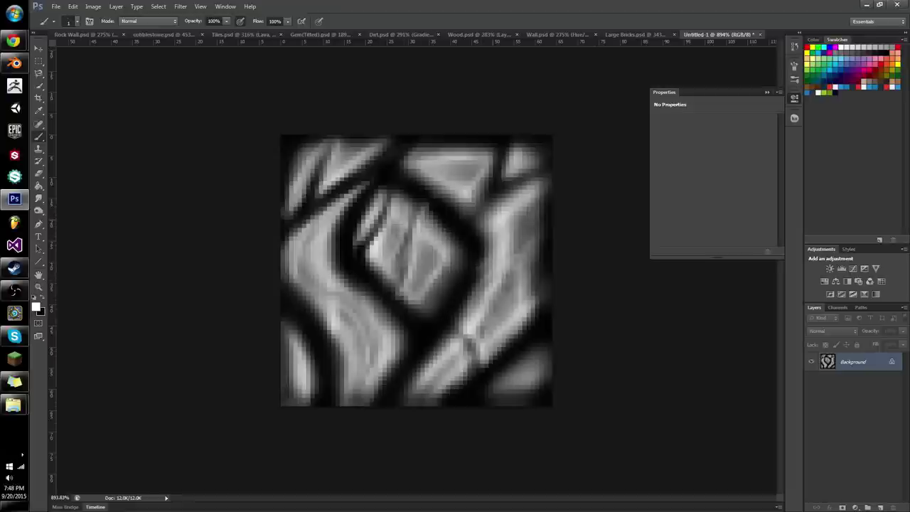
Sharpen the black gap around the top stone and touch up its lower tip with white
key(x)
mouse_move(467, 222)
mouse_down()
mouse_move(422, 168)
mouse_move(440, 145)
mouse_move(432, 155)
mouse_move(510, 156)
mouse_move(439, 145)
mouse_up()
key(x)
key(x)
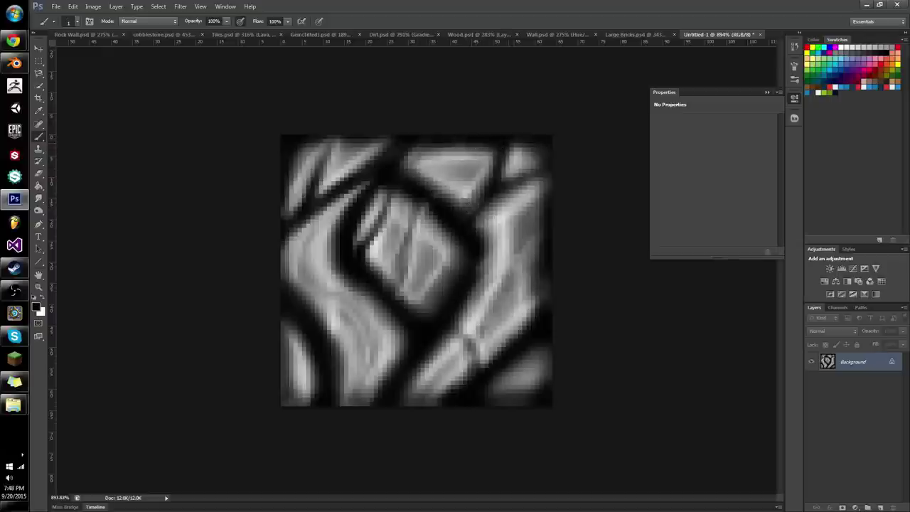
Redefine the small upper-right stone with black outlines and size 2 white highlights, and brighten the lower-right stone with white
drag(543, 173, 506, 190)
key(x)
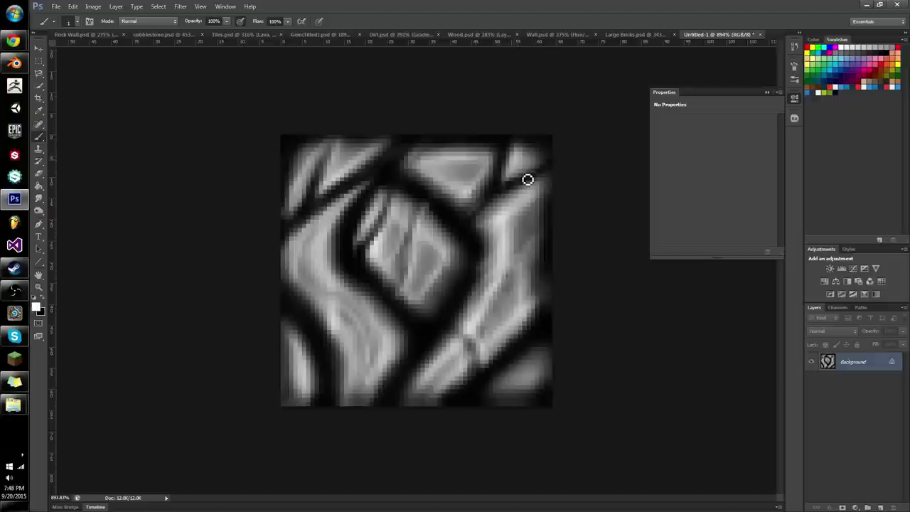
drag(508, 182, 525, 175)
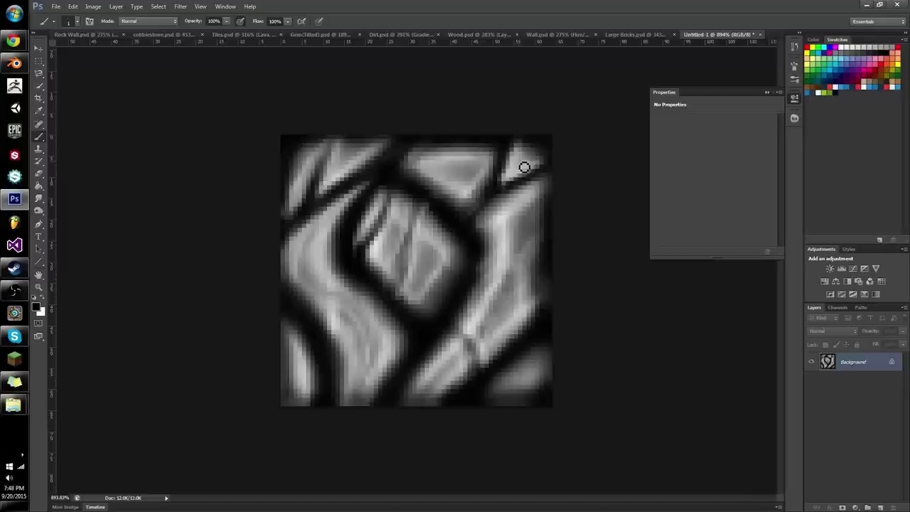
key(])
mouse_move(505, 177)
mouse_down()
mouse_move(538, 150)
mouse_move(500, 189)
mouse_move(533, 172)
mouse_up()
key(x)
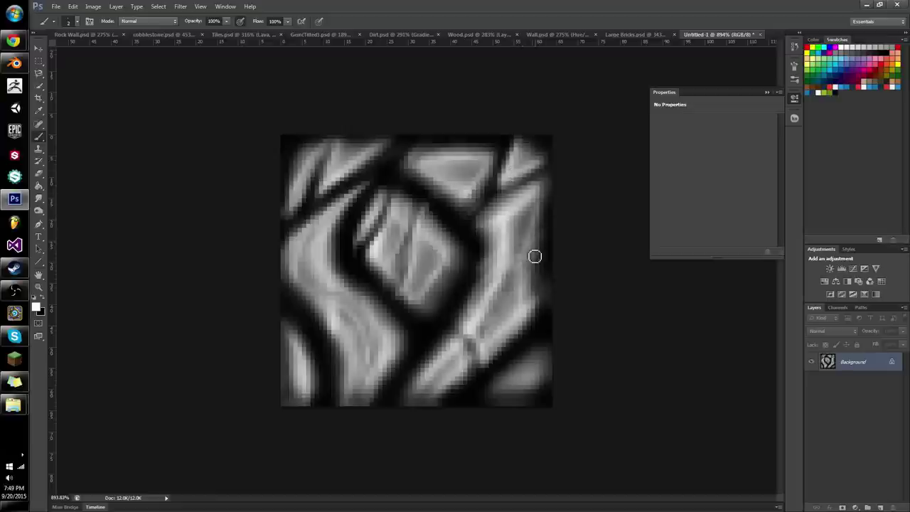
mouse_move(535, 366)
mouse_down()
mouse_move(502, 397)
mouse_move(544, 380)
mouse_move(520, 404)
mouse_move(512, 392)
mouse_move(538, 351)
mouse_move(500, 390)
mouse_move(525, 358)
mouse_up()
Paint white highlights over the upper and lower parts of the long left stone and along the central stone's right edge
key(z)
mouse_move(507, 312)
mouse_down()
mouse_move(466, 309)
mouse_move(495, 309)
mouse_up()
key(b)
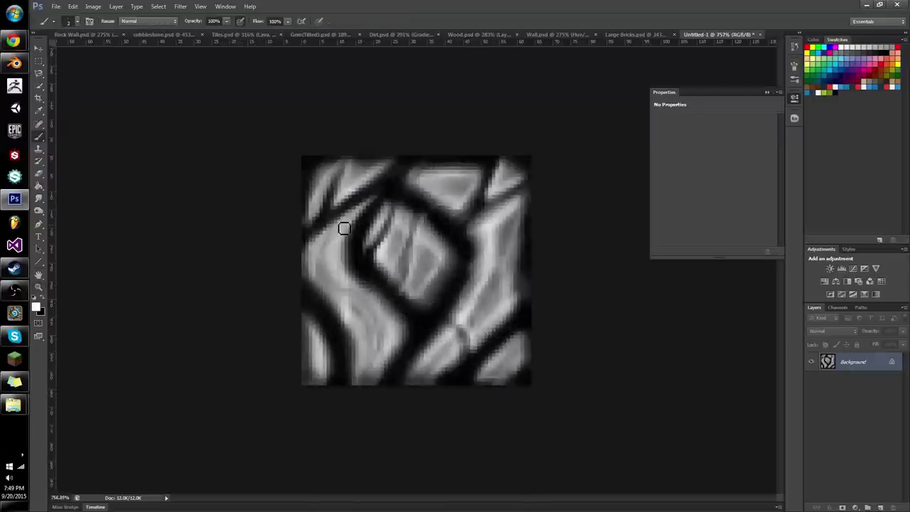
drag(344, 230, 335, 256)
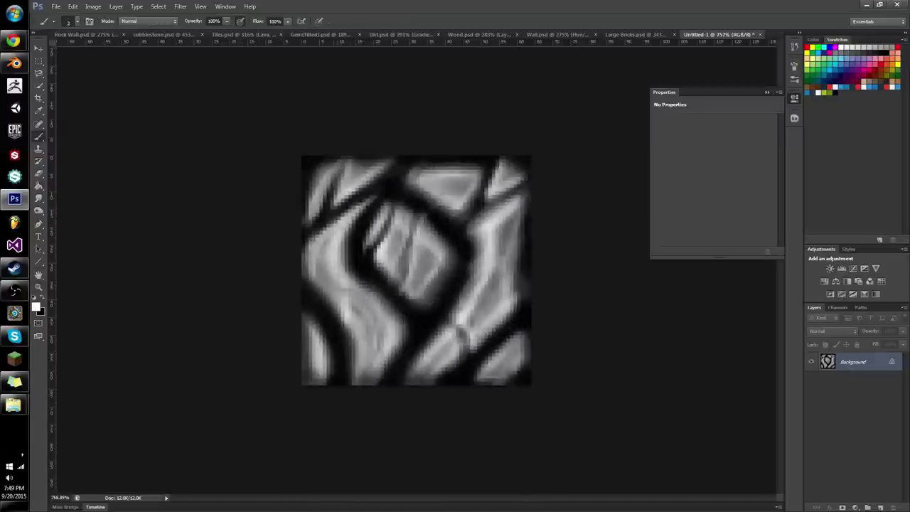
drag(389, 306, 382, 357)
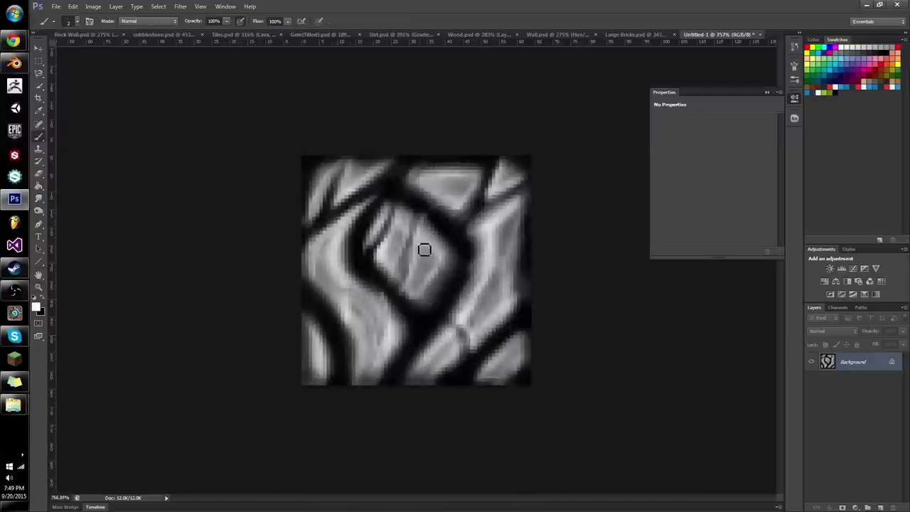
mouse_move(444, 250)
mouse_down()
mouse_move(472, 264)
mouse_move(449, 250)
mouse_move(425, 306)
mouse_up()
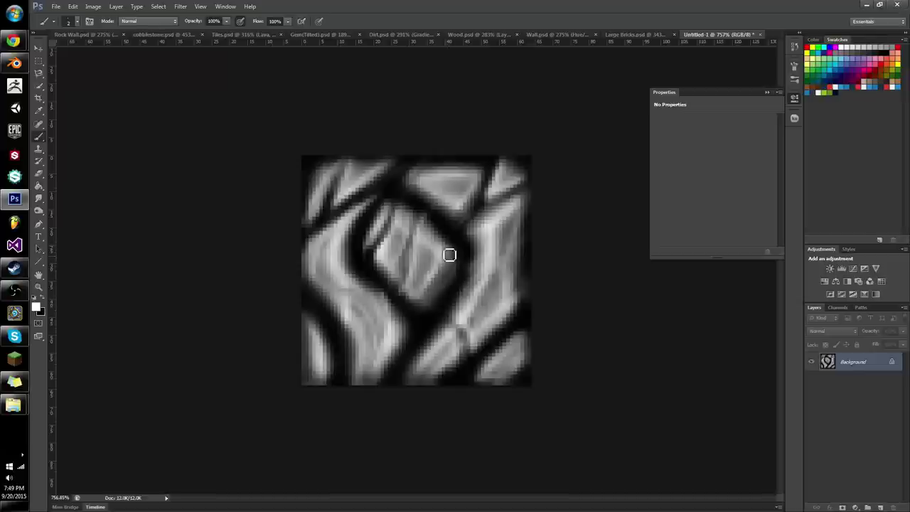
mouse_move(450, 255)
mouse_down()
mouse_move(456, 270)
mouse_move(426, 301)
mouse_move(451, 263)
mouse_move(449, 276)
mouse_move(412, 235)
mouse_move(457, 264)
mouse_move(399, 303)
mouse_move(416, 296)
mouse_move(374, 254)
mouse_move(460, 248)
mouse_up()
key(x)
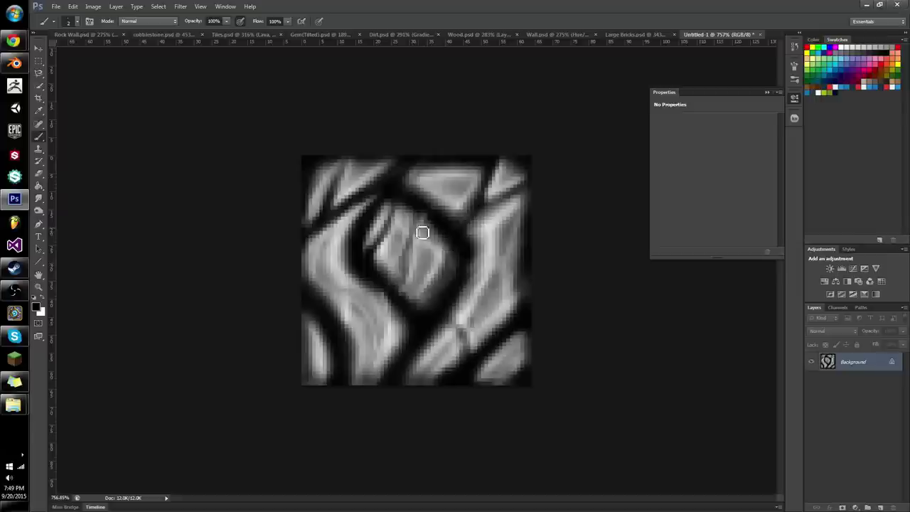
Refine the central stone's right half with white strokes along its edge and a black stroke along its crack
key(z)
mouse_move(441, 283)
mouse_down()
mouse_move(470, 292)
mouse_move(468, 228)
mouse_up()
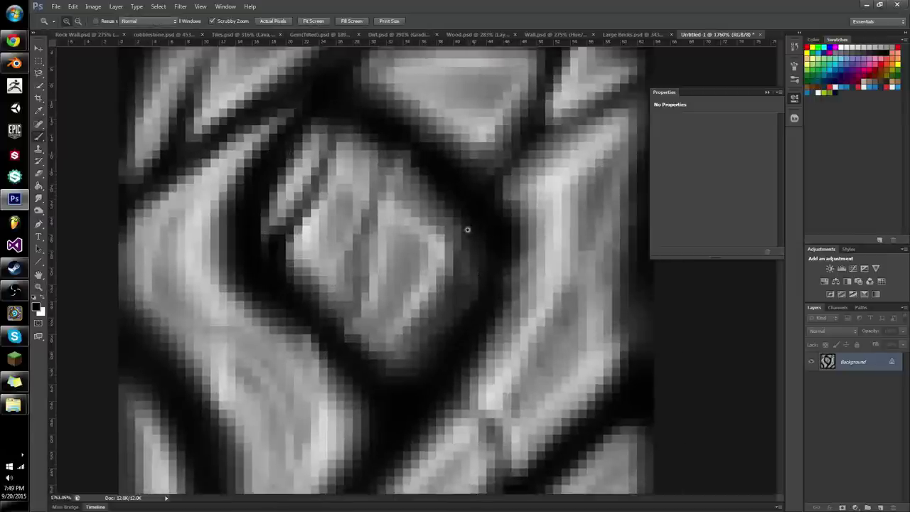
key(b)
key(x)
mouse_move(417, 198)
mouse_down()
mouse_move(456, 292)
mouse_move(421, 328)
mouse_up()
drag(461, 224, 404, 354)
key(x)
mouse_move(412, 196)
mouse_down()
mouse_move(461, 302)
mouse_move(416, 335)
mouse_move(407, 356)
mouse_move(441, 339)
mouse_move(405, 353)
mouse_move(421, 329)
mouse_move(416, 258)
mouse_up()
Shade the long left stone's inner edge with black and white strokes along the gap beside the central stone
key(z)
key(b)
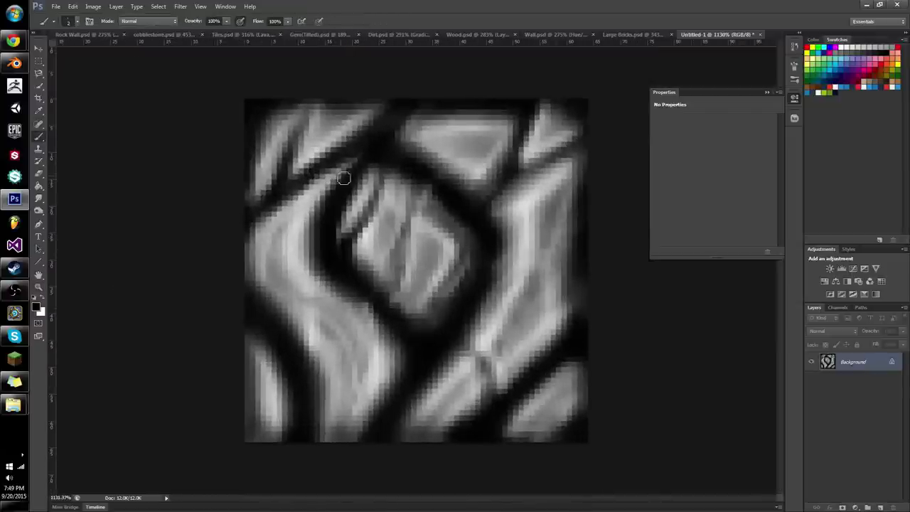
mouse_move(338, 182)
mouse_down()
mouse_move(301, 268)
mouse_move(360, 171)
mouse_move(317, 242)
mouse_move(340, 273)
mouse_up()
key(x)
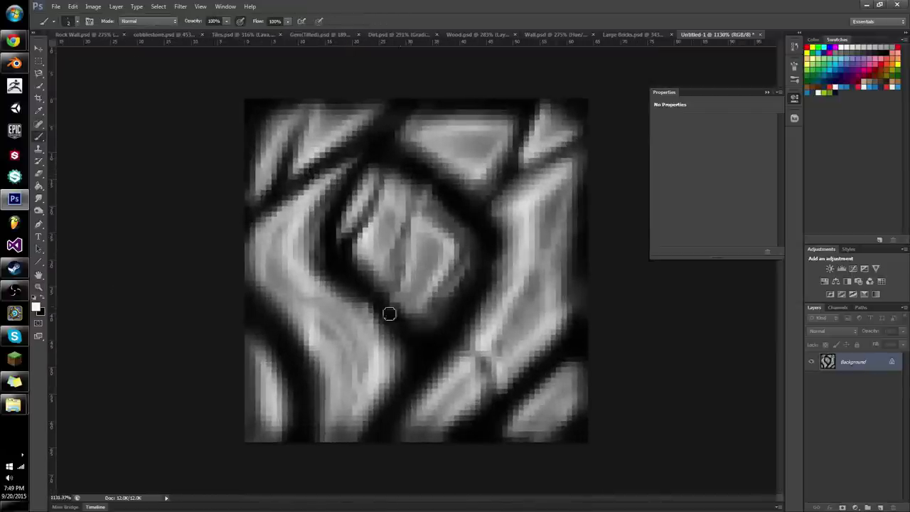
mouse_move(389, 314)
mouse_down()
mouse_move(425, 366)
mouse_move(400, 379)
mouse_move(354, 451)
mouse_move(391, 363)
mouse_move(415, 345)
mouse_move(371, 411)
mouse_move(384, 345)
mouse_move(309, 242)
mouse_move(346, 179)
mouse_up()
key(x)
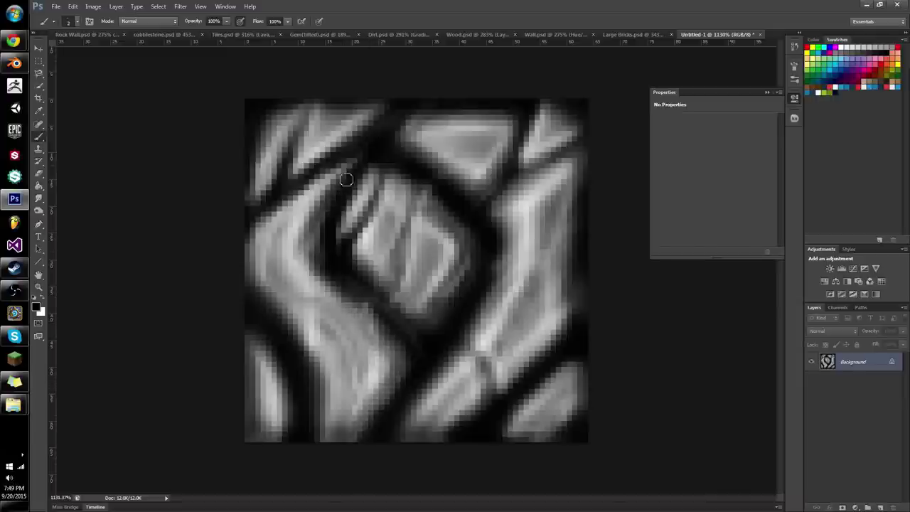
Paint black and white strokes along the upper-left stone's lower edge, lightening the gap beneath it
drag(367, 124, 286, 191)
key(x)
drag(404, 98, 266, 208)
drag(290, 146, 246, 227)
key(x)
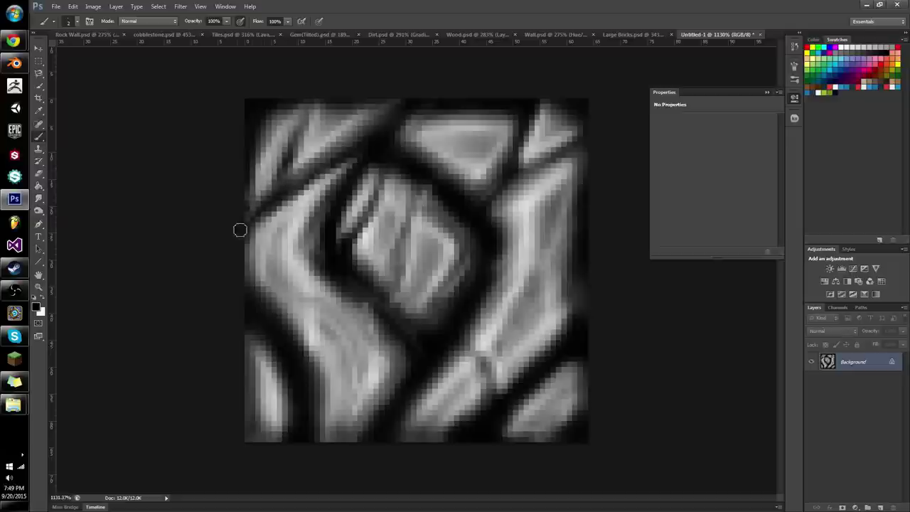
Reduce the brush to 1 px and darken the diagonal gap below the upper-left stone with thin black strokes
mouse_move(287, 166)
mouse_down()
mouse_move(304, 134)
mouse_move(286, 186)
mouse_move(408, 98)
mouse_move(401, 115)
mouse_move(308, 161)
mouse_up()
right_click(326, 186)
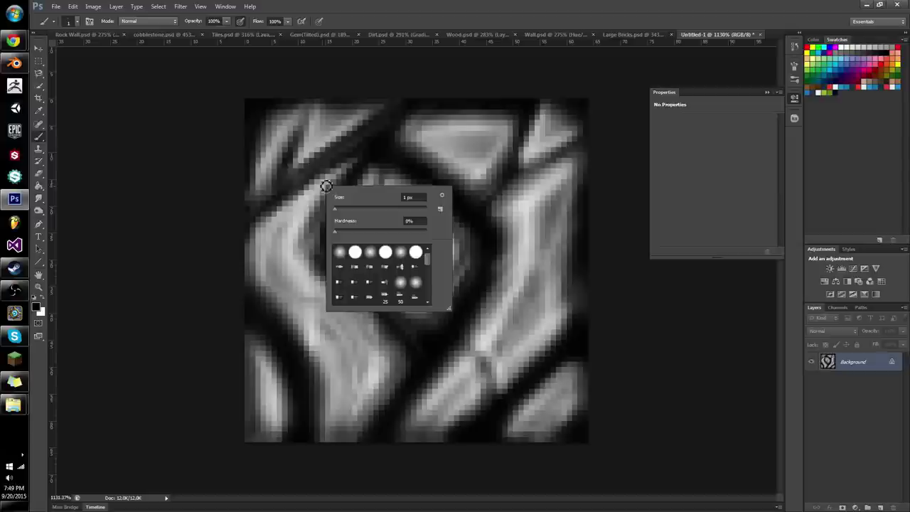
key(Return)
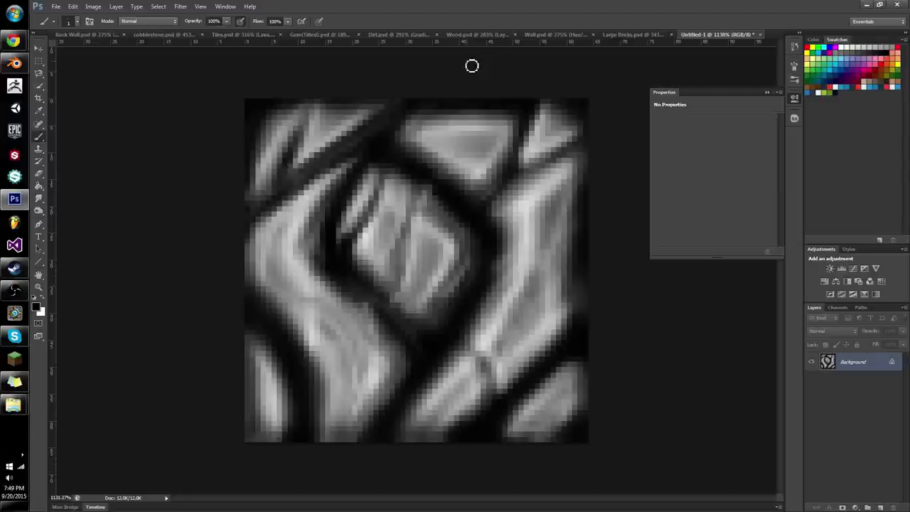
mouse_move(383, 122)
mouse_down()
mouse_move(313, 166)
mouse_move(300, 140)
mouse_move(313, 140)
mouse_move(292, 173)
mouse_up()
mouse_move(312, 138)
mouse_down()
mouse_move(296, 166)
mouse_move(239, 188)
mouse_up()
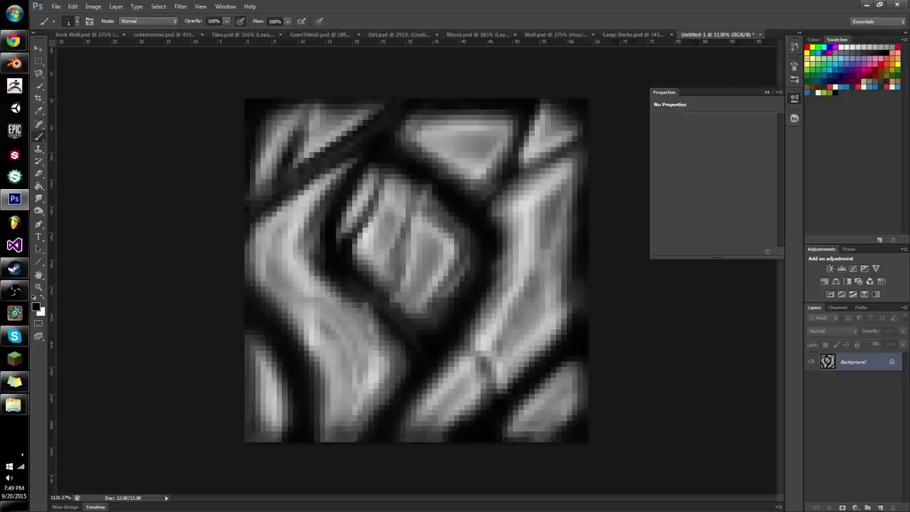
Paint thin diagonal crack and highlight strokes inside the top stone
key(x)
drag(507, 126, 452, 146)
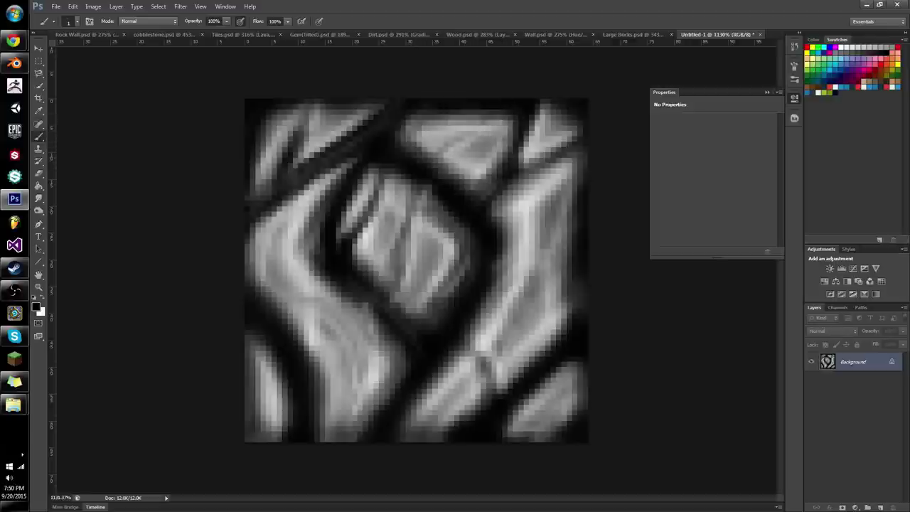
Paint a thin black crack curving across the middle of the long left stone, with white highlights below it
key(z)
mouse_move(566, 167)
mouse_down()
mouse_move(436, 172)
mouse_move(486, 230)
mouse_move(418, 249)
mouse_move(438, 249)
mouse_up()
key(b)
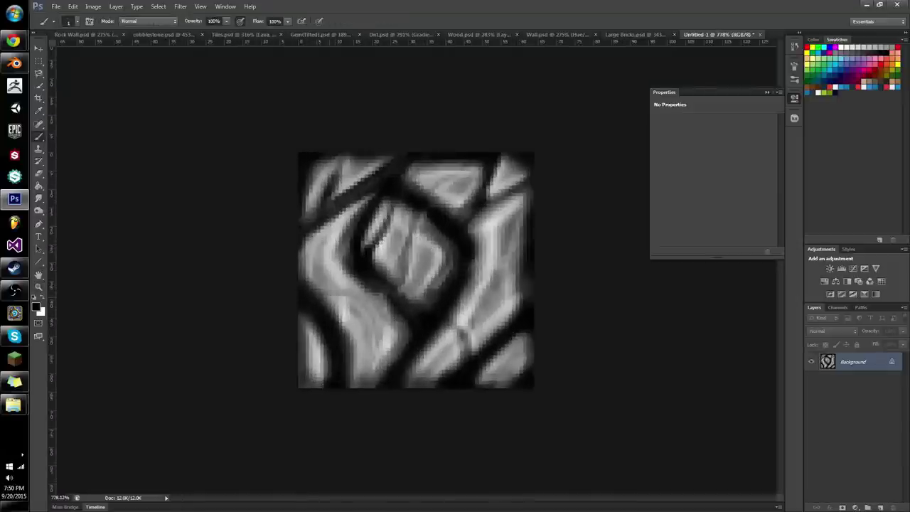
click(313, 297)
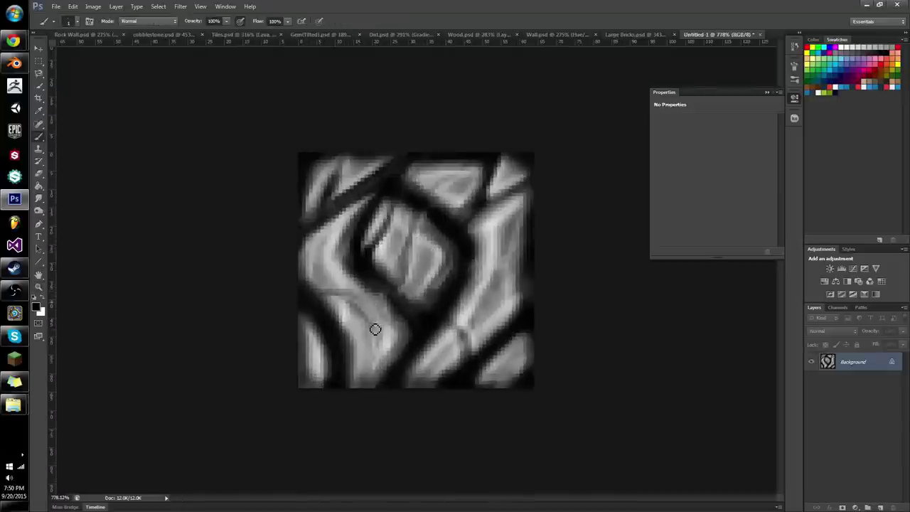
drag(358, 304, 384, 373)
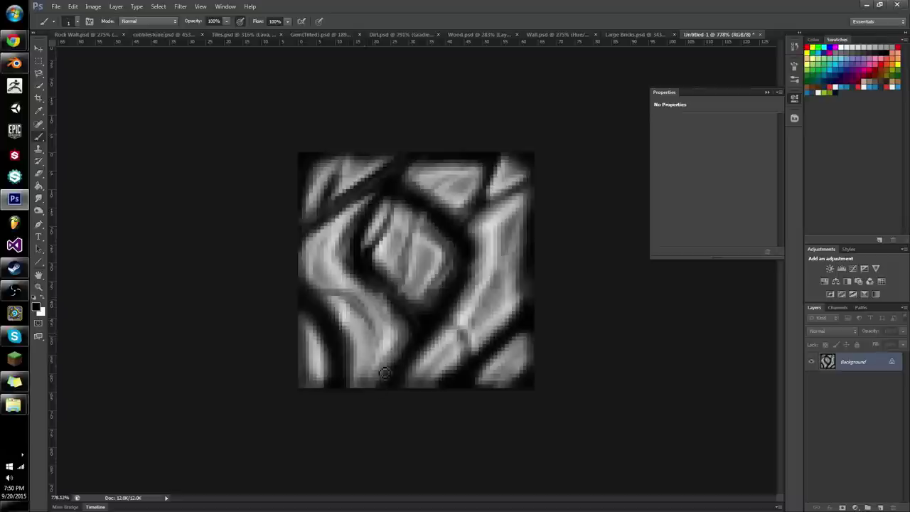
key(x)
drag(338, 310, 370, 323)
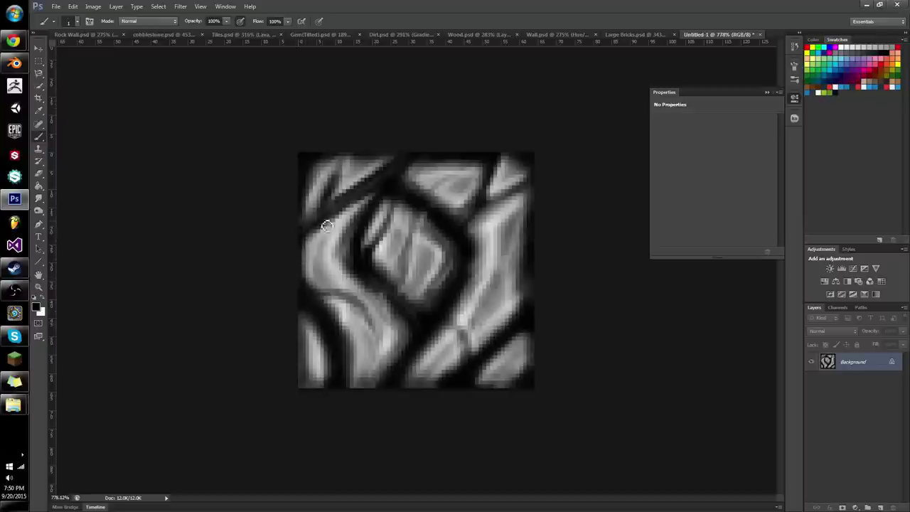
Repaint the gap between the upper-left stone and the long left stone in solid black
click(380, 195)
key(x)
key(x)
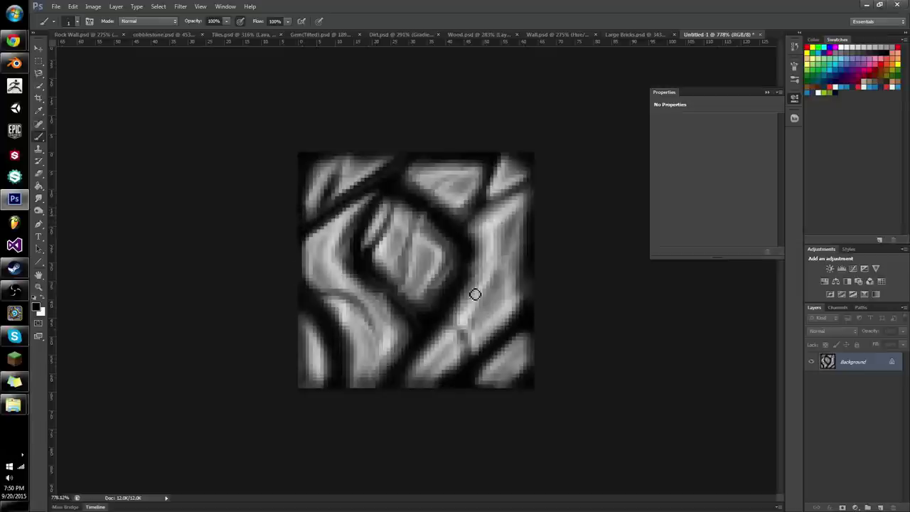
Paint thin diagonal black cracks across the large right stone and add white highlights alongside them
key(x)
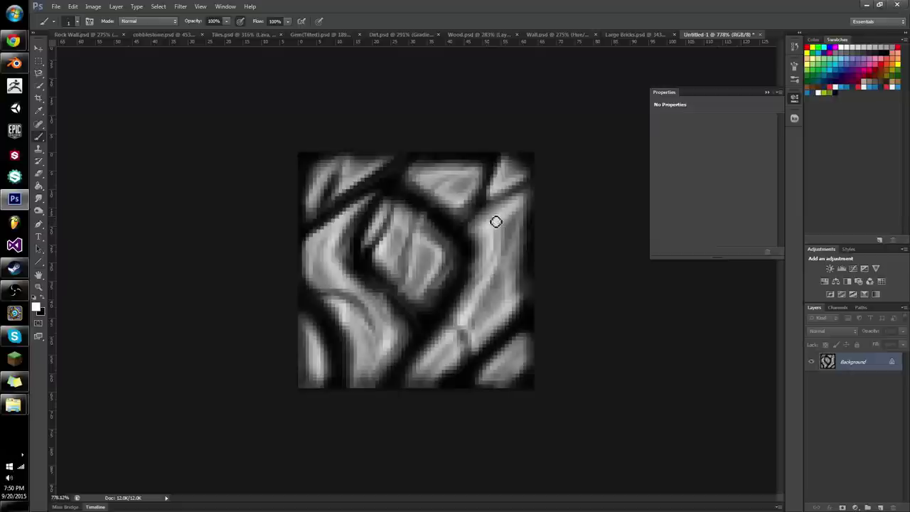
drag(505, 217, 491, 271)
key(x)
key(x)
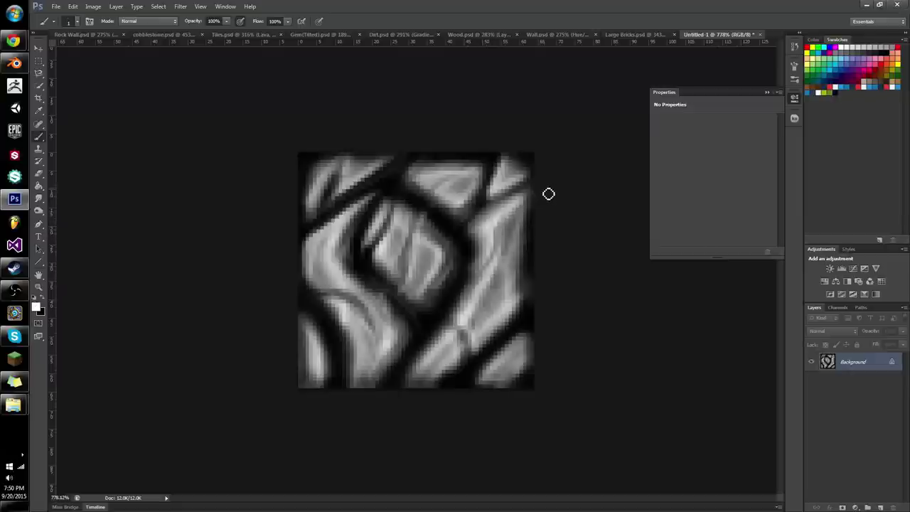
mouse_move(491, 240)
mouse_down()
mouse_move(526, 234)
mouse_move(524, 269)
mouse_move(524, 257)
mouse_up()
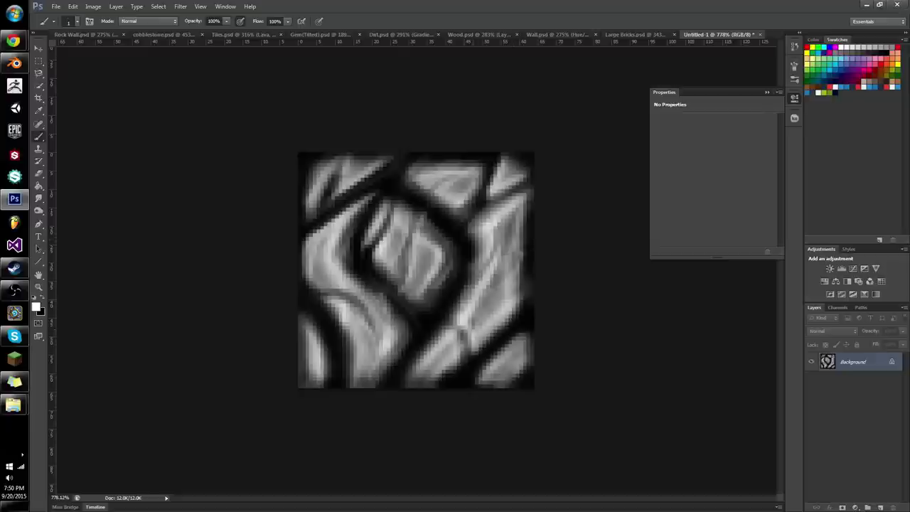
mouse_move(502, 285)
mouse_down()
mouse_move(480, 311)
mouse_move(427, 322)
mouse_move(476, 323)
mouse_up()
key(x)
key(z)
key(b)
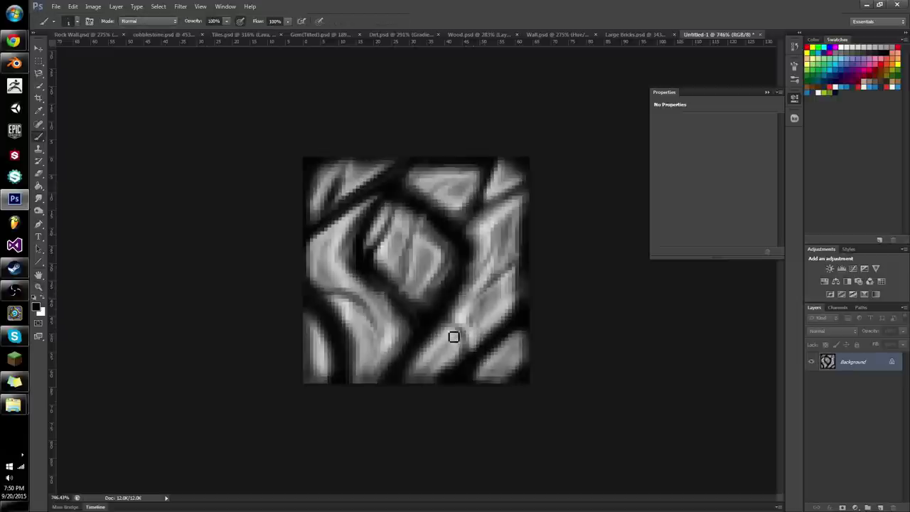
Paint white highlights in the lower tip of the large right stone, below its short crack
key(x)
mouse_move(461, 344)
mouse_down()
mouse_move(462, 358)
mouse_move(421, 370)
mouse_move(441, 371)
mouse_up()
drag(452, 158, 334, 408)
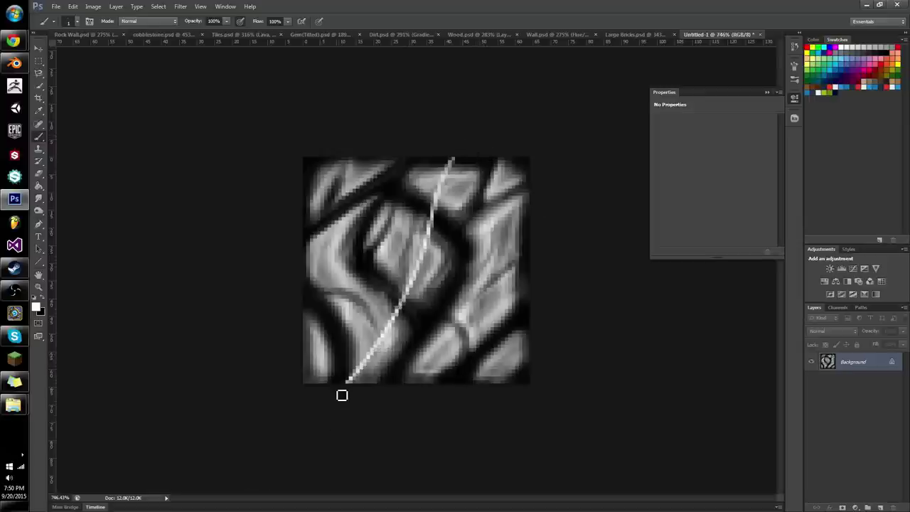
key(ctrl+z)
key(x)
drag(465, 125, 351, 365)
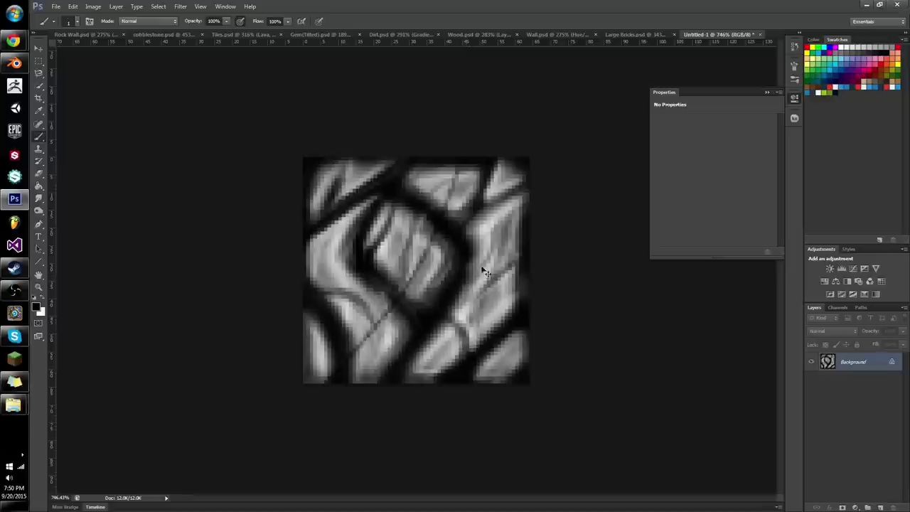
key(ctrl+z)
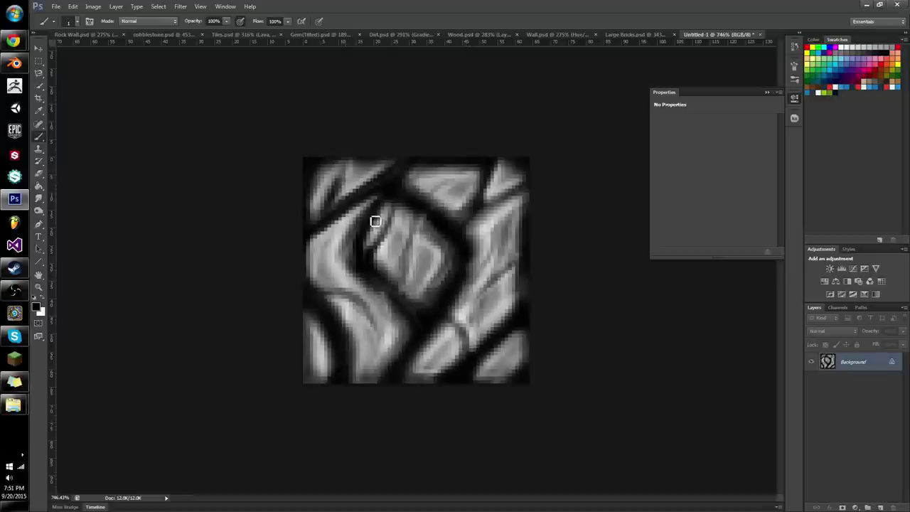
drag(374, 219, 463, 360)
key(ctrl+z)
Paint a thin black diagonal crack through the central stone and the lower end of the long left stone, with white highlights beside it
drag(437, 238, 349, 363)
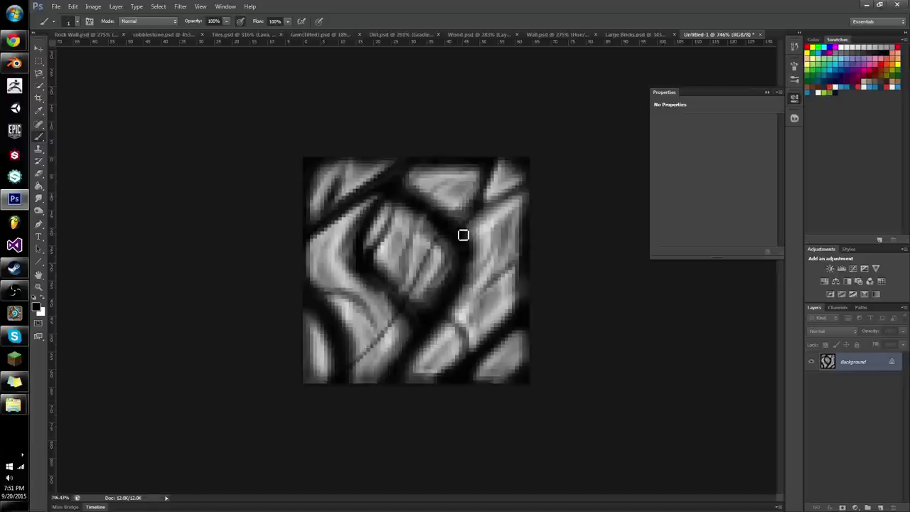
key(z)
drag(400, 305, 428, 308)
key(b)
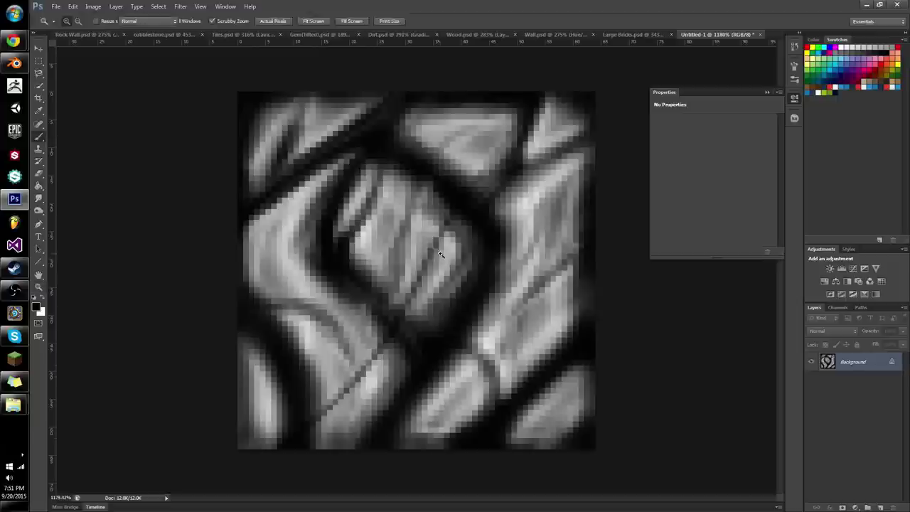
drag(452, 235, 421, 295)
key(x)
mouse_move(463, 219)
mouse_down()
mouse_move(420, 313)
mouse_move(451, 244)
mouse_move(422, 305)
mouse_up()
Touch up the lower edge of the top stone and the dark gap beneath it with thin white and black strokes
drag(473, 192, 508, 142)
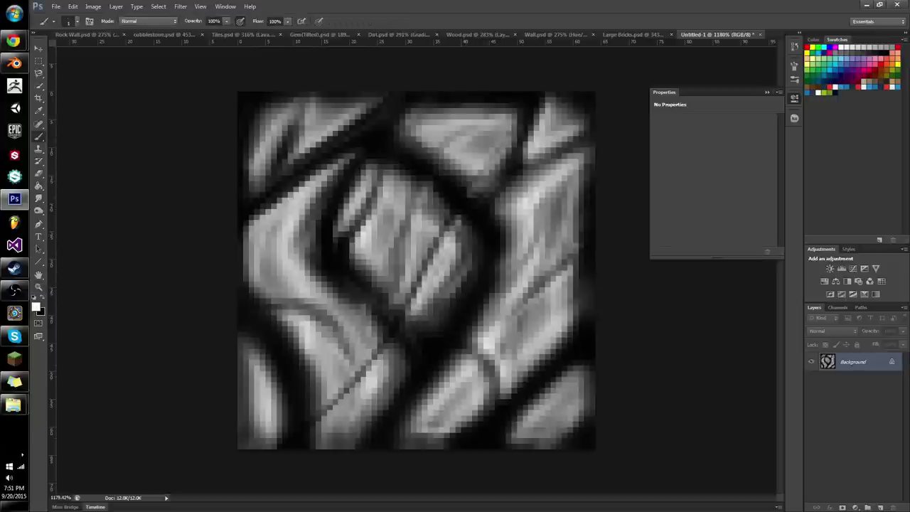
key(x)
mouse_move(500, 182)
mouse_down()
mouse_move(461, 201)
mouse_move(510, 181)
mouse_move(404, 141)
mouse_up()
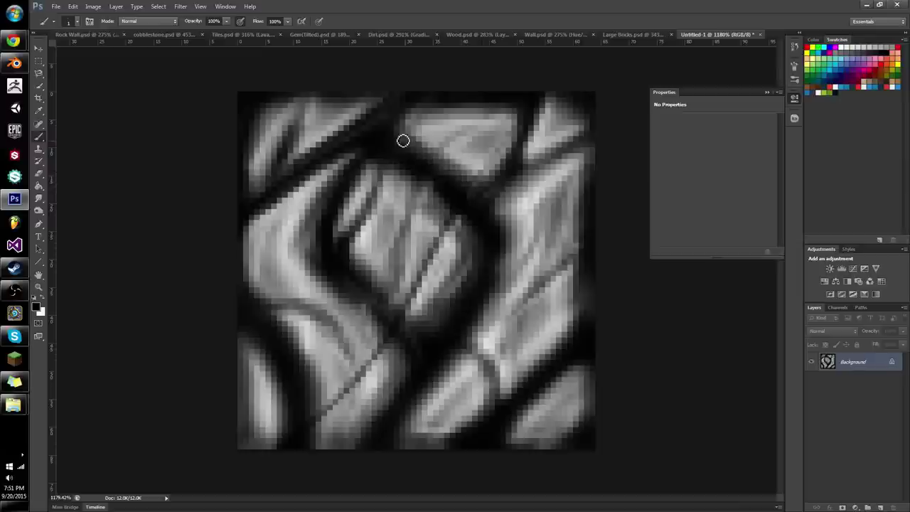
key(x)
mouse_move(474, 187)
mouse_down()
mouse_move(418, 143)
mouse_move(455, 175)
mouse_up()
key(x)
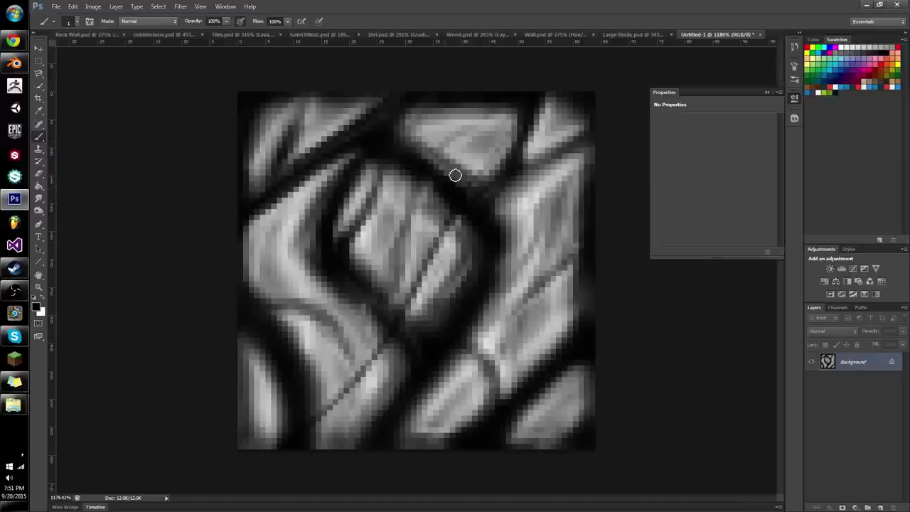
mouse_move(419, 140)
mouse_down()
mouse_move(455, 178)
mouse_move(409, 144)
mouse_up()
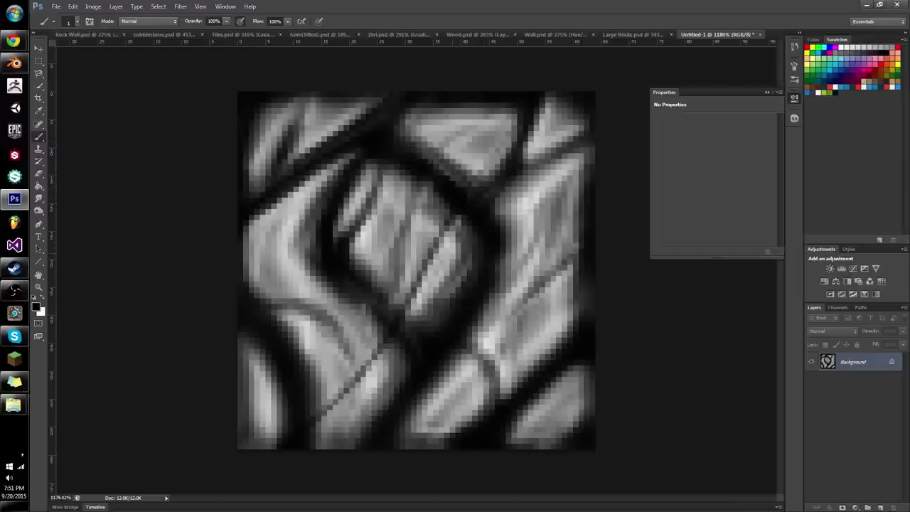
Darken the diagonal crack across the central and long left stones and paint white highlights along it
drag(419, 306, 459, 224)
mouse_move(465, 225)
mouse_down()
mouse_move(395, 345)
mouse_move(405, 356)
mouse_move(366, 386)
mouse_up()
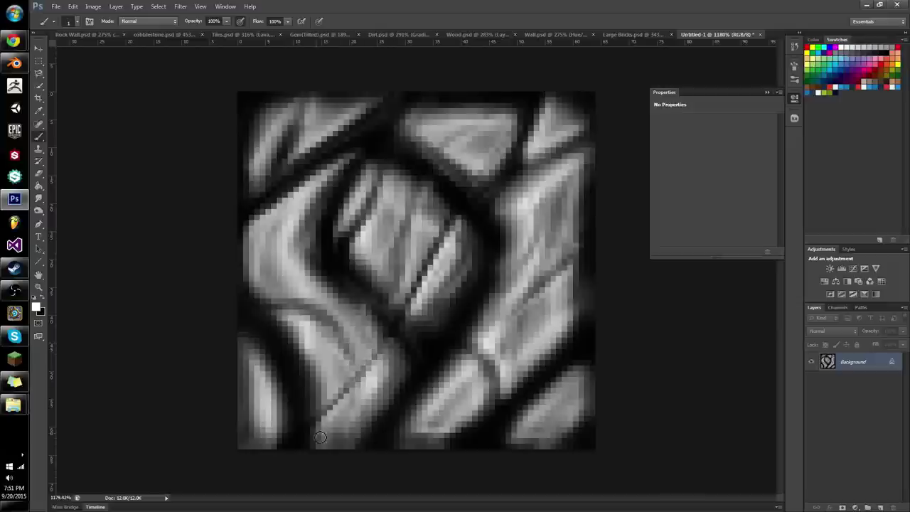
key(x)
drag(378, 353, 315, 427)
drag(369, 372, 302, 427)
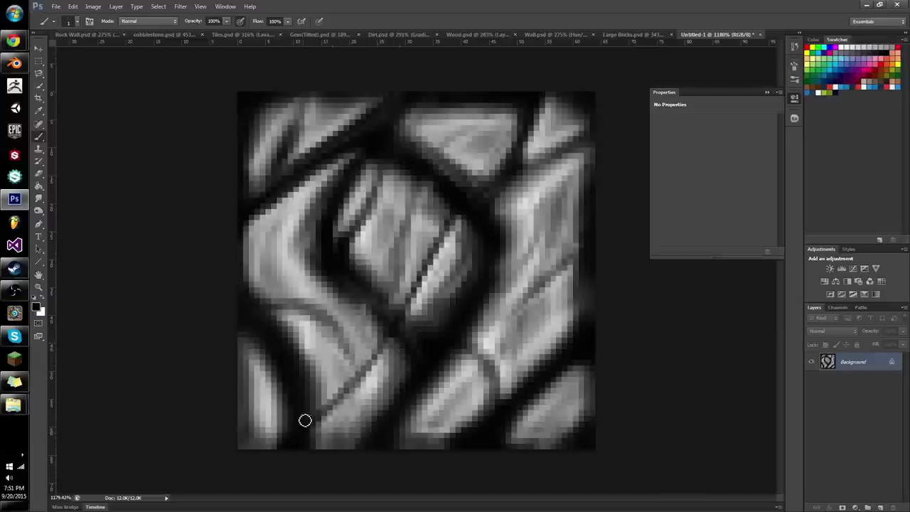
Brighten the lower part of the long left stone with white and extend its curved black crack towards the canvas edge
key(x)
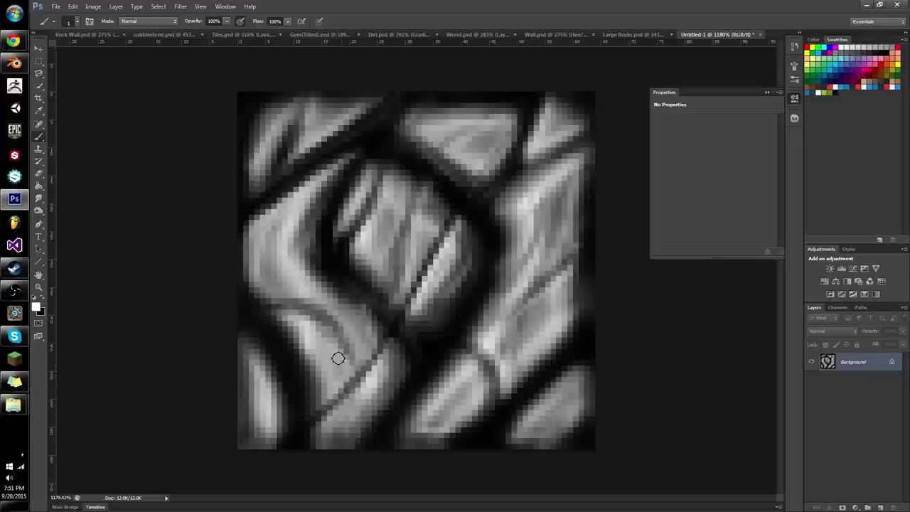
drag(318, 378, 303, 353)
mouse_move(332, 399)
mouse_down()
mouse_move(279, 316)
mouse_move(326, 346)
mouse_move(264, 307)
mouse_move(324, 315)
mouse_move(239, 311)
mouse_up()
key(x)
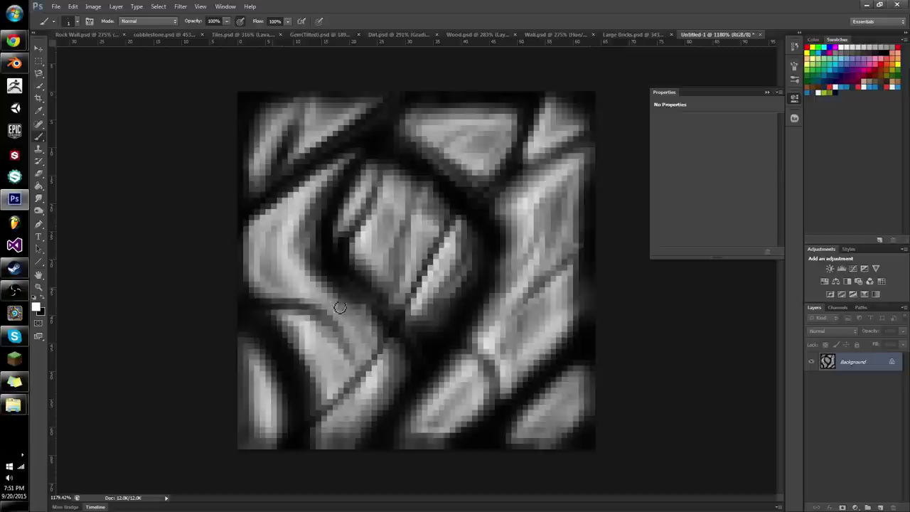
Round off the lower end of the long left stone with black border strokes and thin highlights
key(z)
mouse_move(398, 334)
mouse_down()
mouse_move(360, 320)
mouse_move(408, 330)
mouse_move(383, 343)
mouse_move(372, 390)
mouse_up()
scroll(382, 342, up, 2)
key(b)
drag(403, 350, 354, 418)
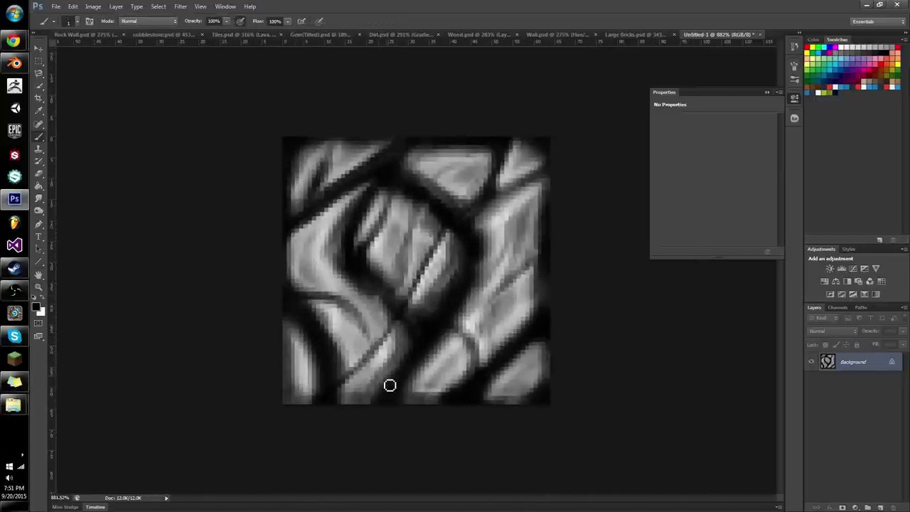
key(x)
key(x)
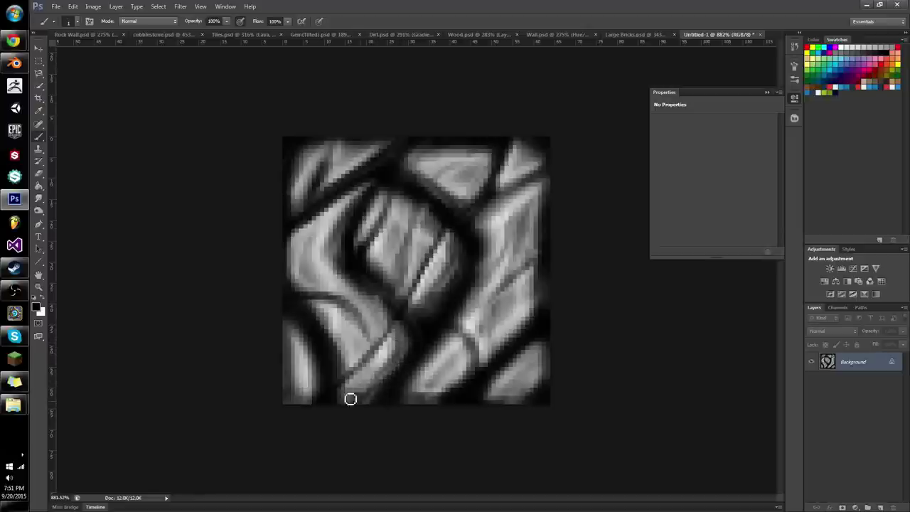
key(x)
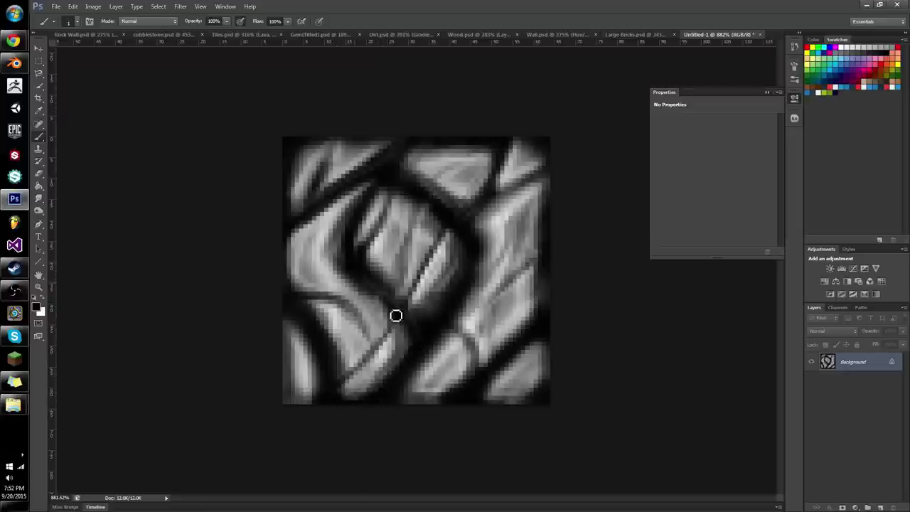
Darken the gap between the central and long left stones and the crack near the central stone's upper-left edge
drag(387, 307, 369, 290)
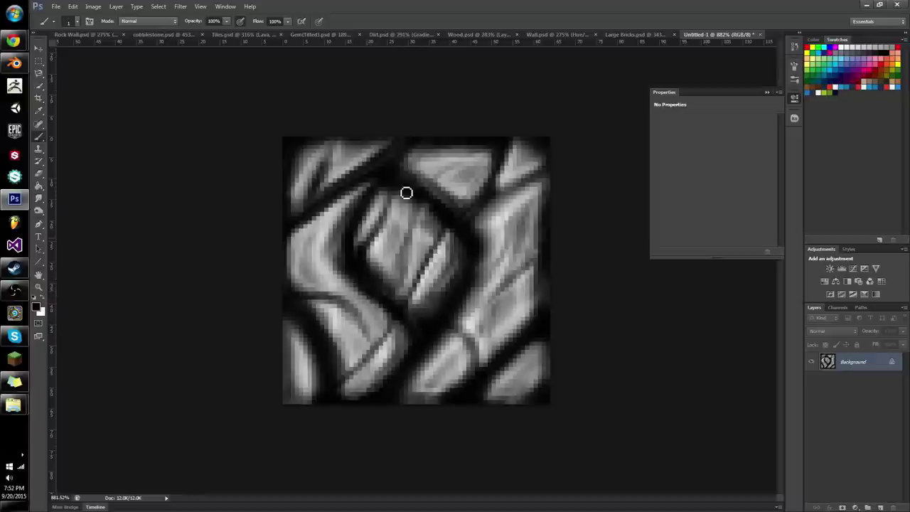
drag(389, 222, 369, 243)
mouse_move(394, 194)
mouse_down()
mouse_move(365, 212)
mouse_move(377, 208)
mouse_move(359, 234)
mouse_move(389, 171)
mouse_up()
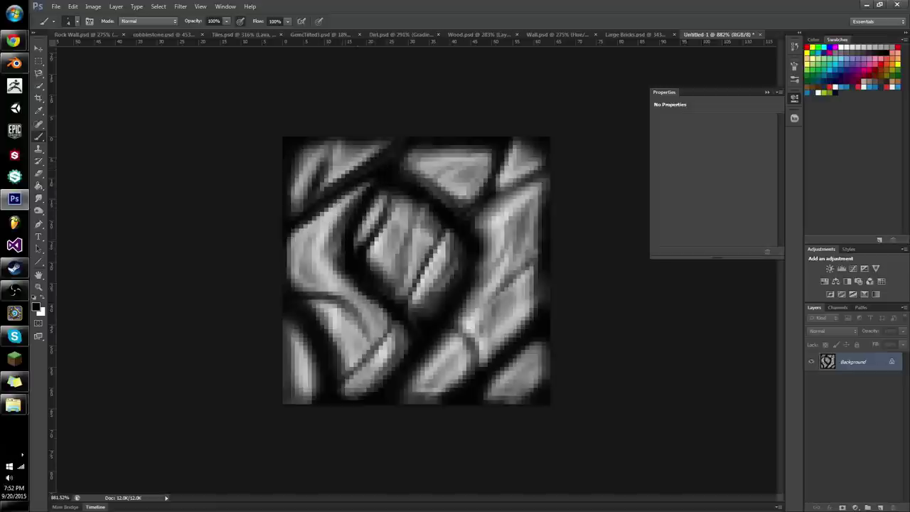
Widen the black gap between the upper-left and long left stones and touch up the adjoining stone edge
key(x)
key(x)
mouse_move(310, 213)
mouse_down()
mouse_move(356, 183)
mouse_move(305, 219)
mouse_up()
drag(377, 164, 288, 230)
mouse_move(344, 191)
mouse_down()
mouse_move(299, 234)
mouse_move(353, 193)
mouse_up()
key(x)
mouse_move(288, 249)
mouse_down()
mouse_move(364, 177)
mouse_move(290, 235)
mouse_move(360, 184)
mouse_move(298, 230)
mouse_up()
key(x)
mouse_move(366, 174)
mouse_down()
mouse_move(289, 231)
mouse_move(313, 218)
mouse_up()
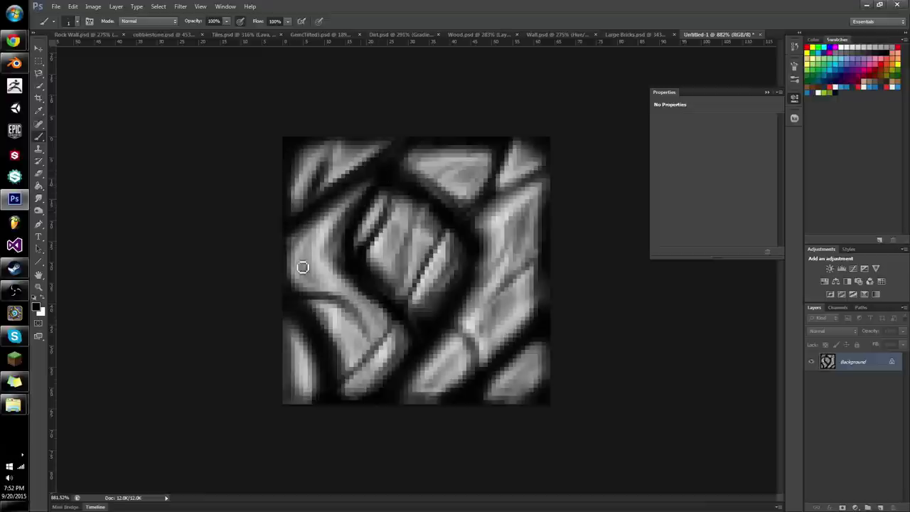
Resize the image to 128 pixels wide with proportions constrained
key(x)
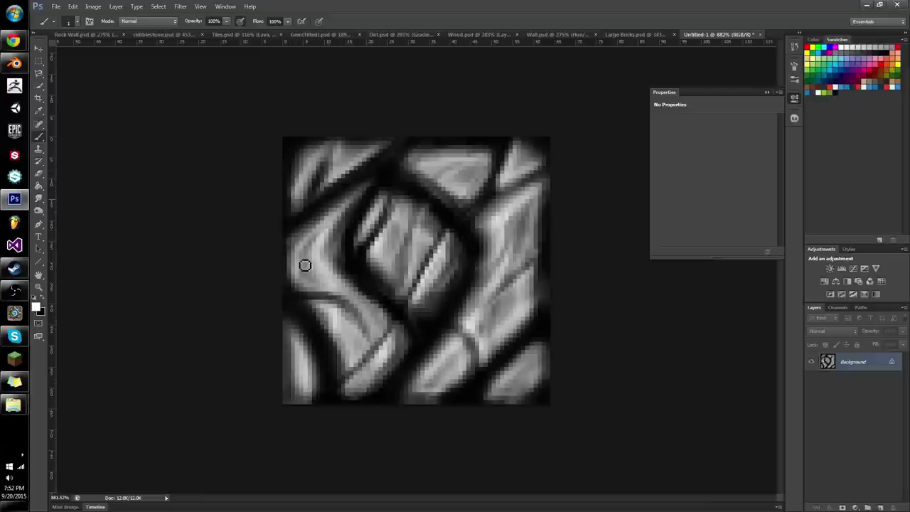
key(z)
mouse_move(426, 325)
mouse_down()
mouse_move(378, 315)
mouse_move(402, 237)
mouse_move(479, 290)
mouse_up()
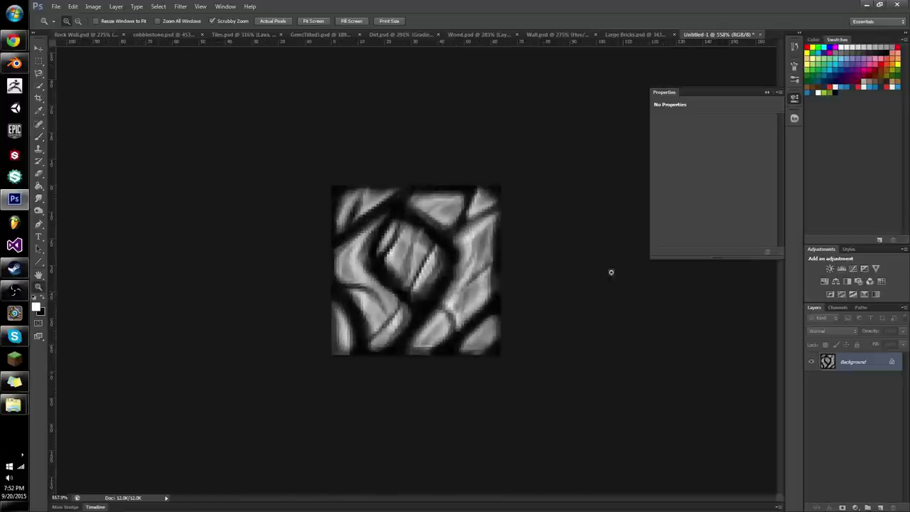
click(94, 6)
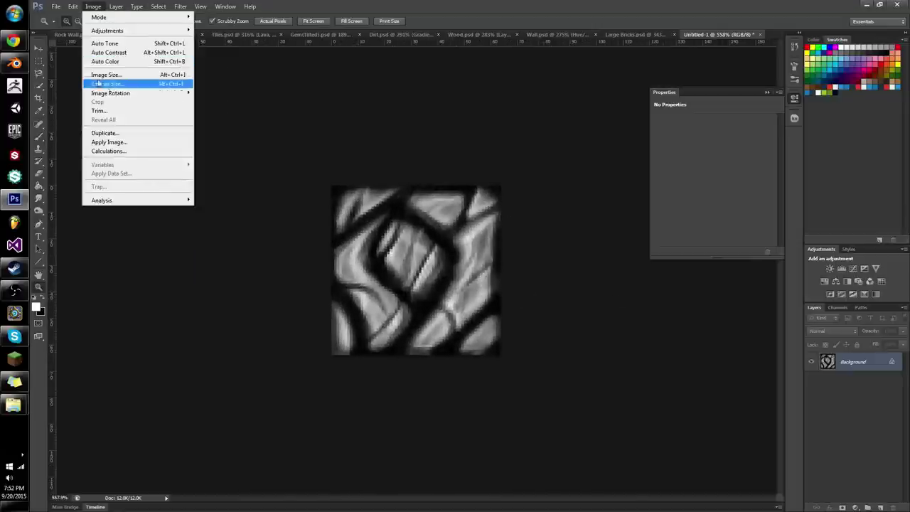
click(120, 74)
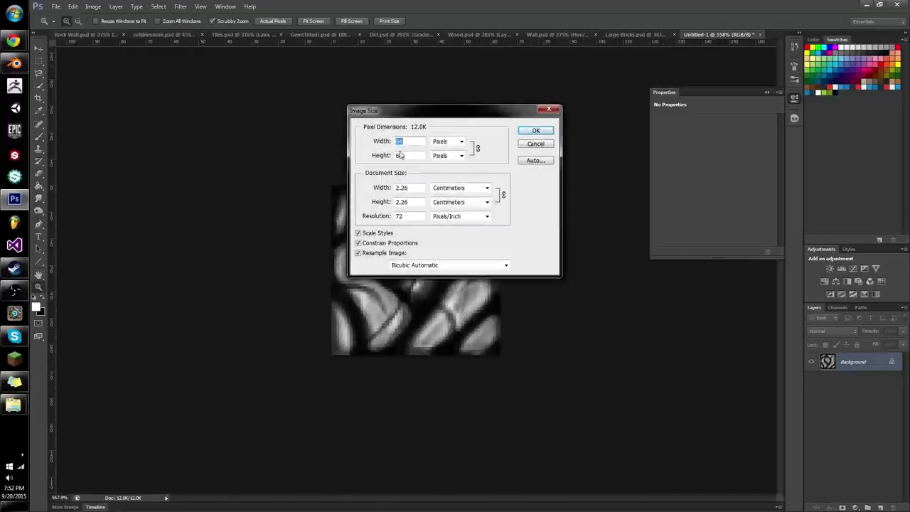
text(128)
click(534, 133)
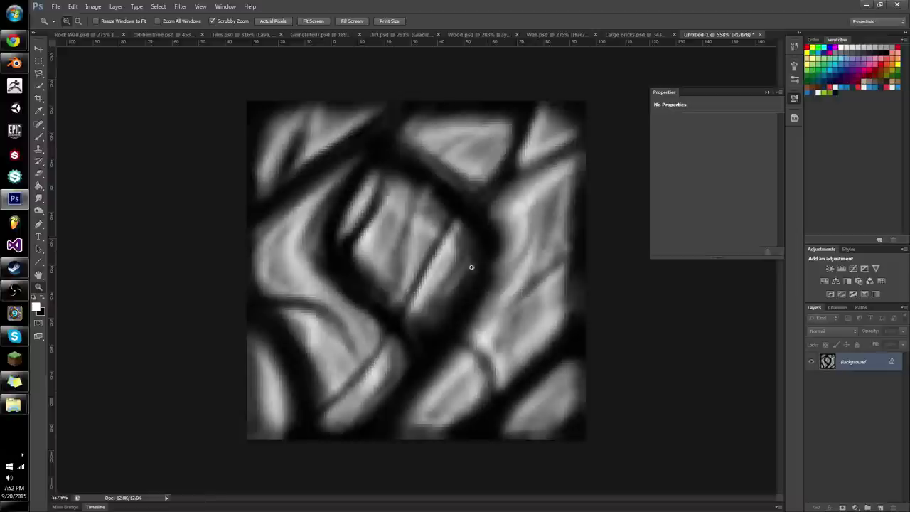
Paint fine black and white strokes in the central stone's lower-left area and darken the crack near its upper-left edge
mouse_move(472, 267)
mouse_down()
mouse_move(429, 281)
mouse_move(526, 277)
mouse_up()
key(b)
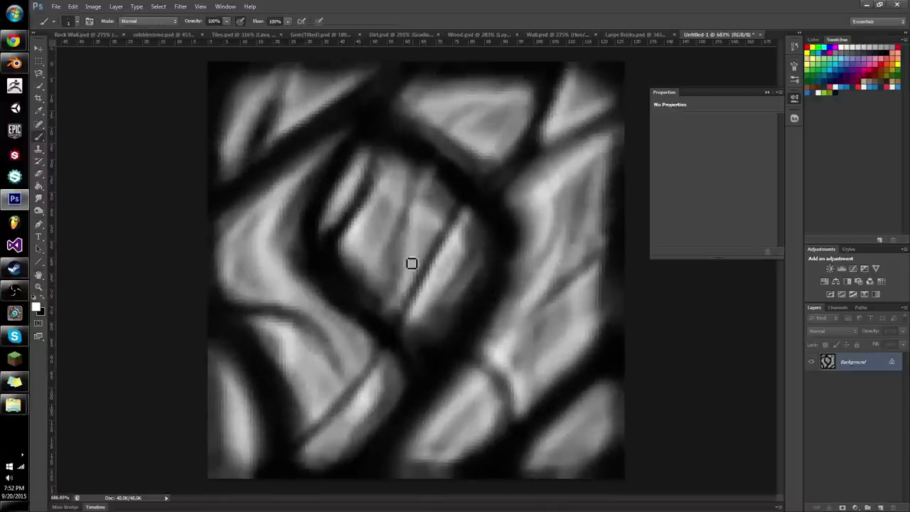
key(x)
key(x)
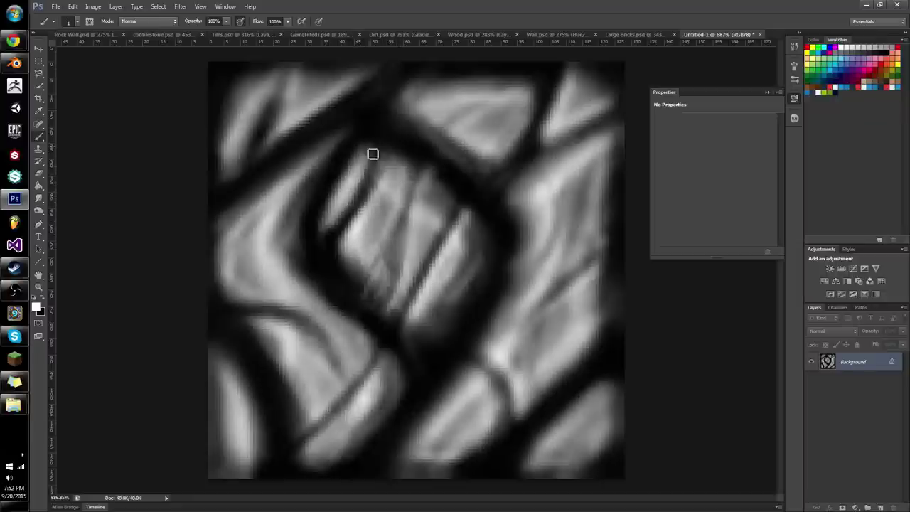
key(x)
drag(382, 185, 330, 249)
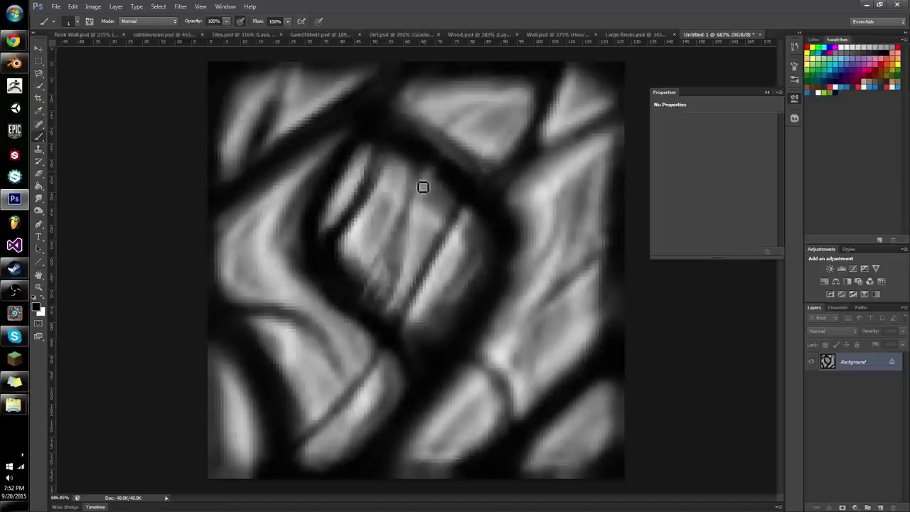
Paint thin crossing black cracks in the lower middle of the central stone
key(x)
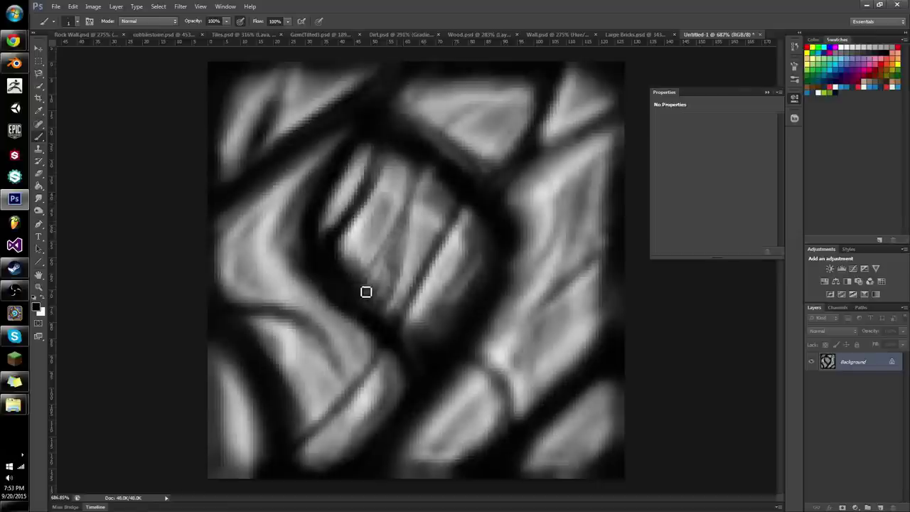
drag(378, 246, 403, 291)
key(x)
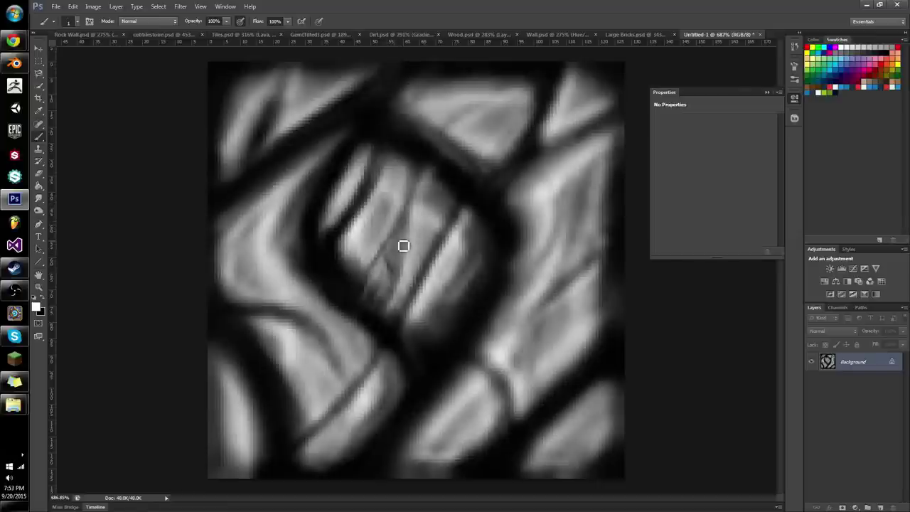
key(x)
mouse_move(411, 238)
mouse_down()
mouse_move(398, 296)
mouse_move(403, 266)
mouse_move(398, 286)
mouse_up()
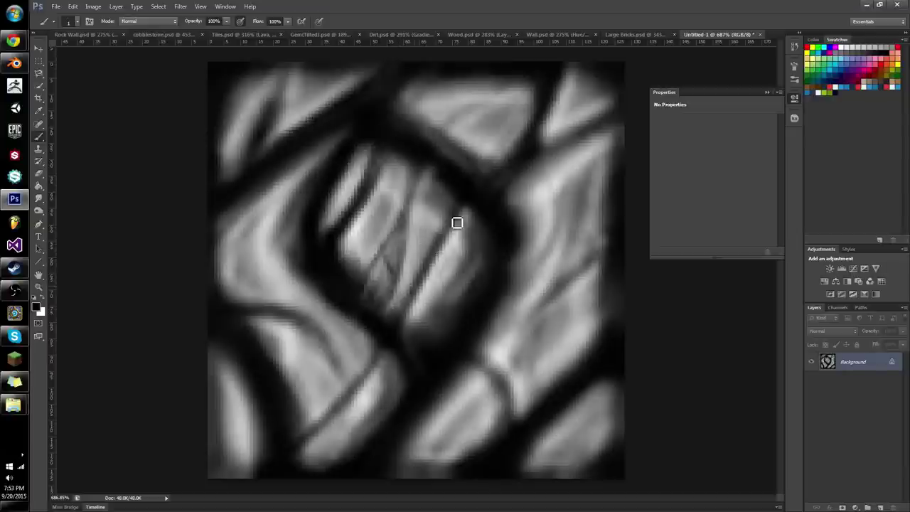
Paint thin white and black edge lines along the central stone's right side and blacken the gap below its lower tip
key(x)
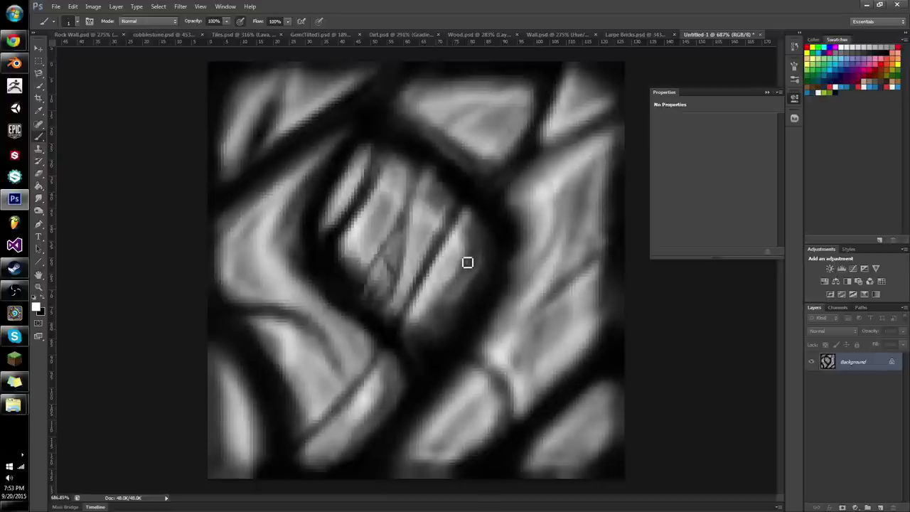
mouse_move(471, 234)
mouse_down()
mouse_move(463, 287)
mouse_move(444, 304)
mouse_up()
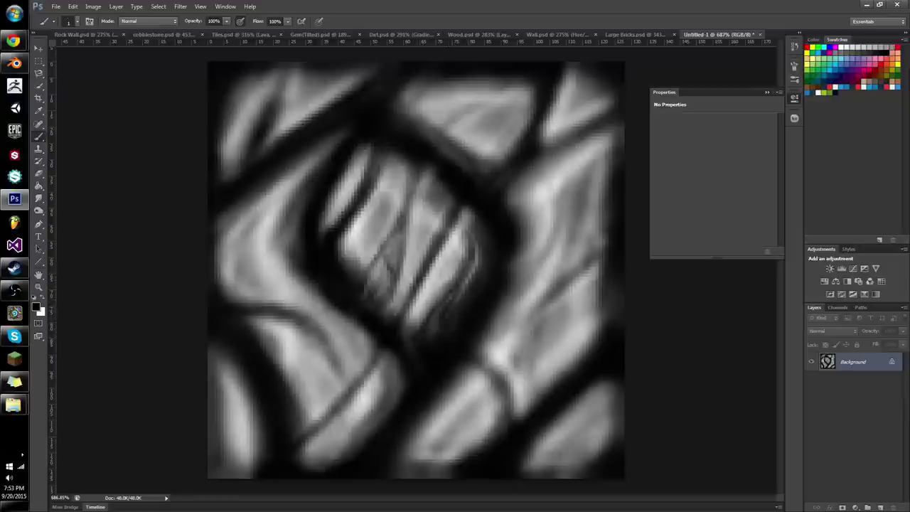
key(x)
key(x)
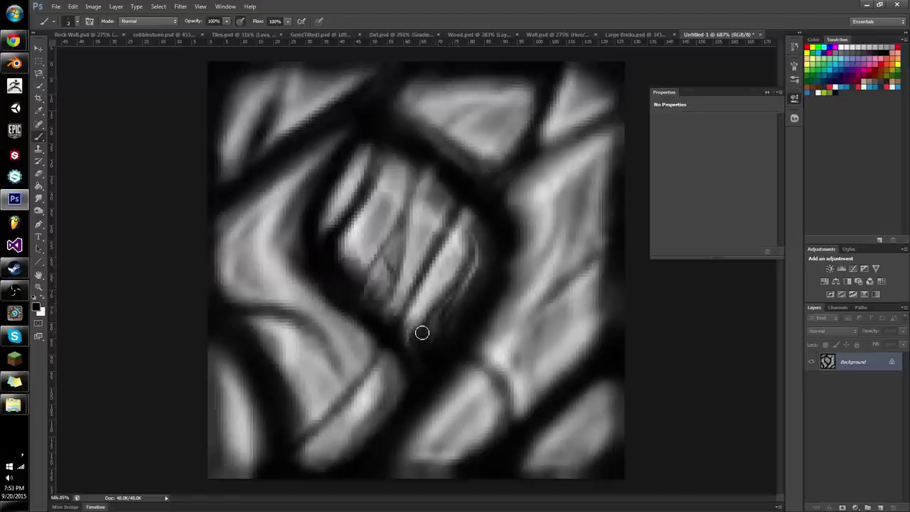
drag(410, 322, 404, 364)
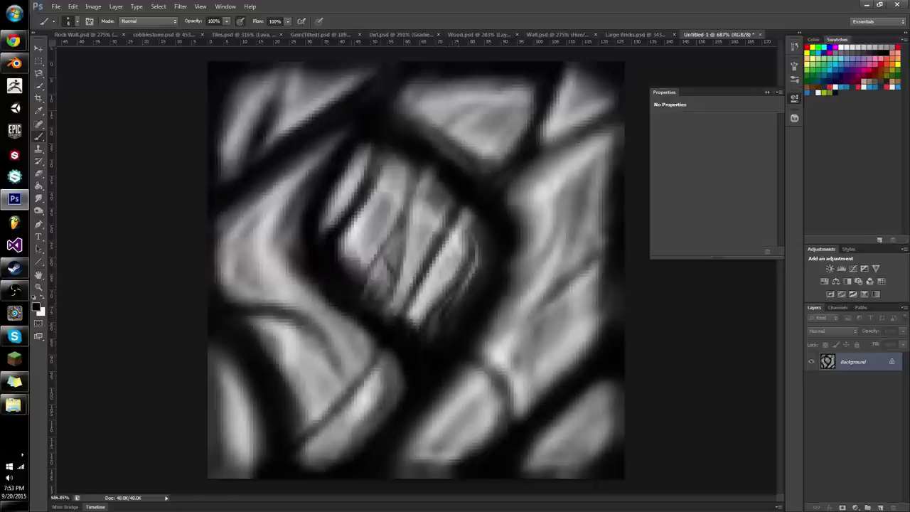
Adjust the brush and repaint the left stone's inner edge beside the central stone with white and black strokes
key(x)
right_click(315, 284)
drag(331, 327, 314, 327)
click(398, 4)
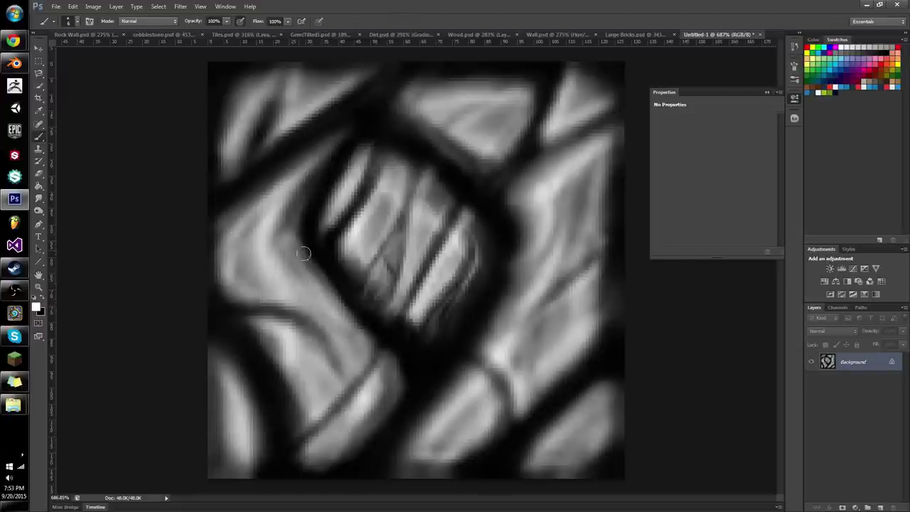
drag(292, 231, 364, 345)
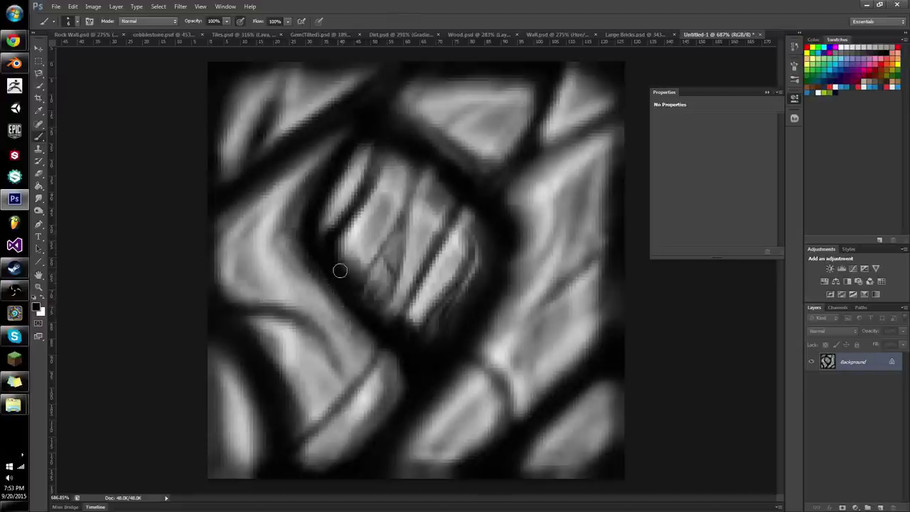
mouse_move(295, 229)
mouse_down()
mouse_move(340, 306)
mouse_move(317, 288)
mouse_up()
drag(301, 259, 339, 313)
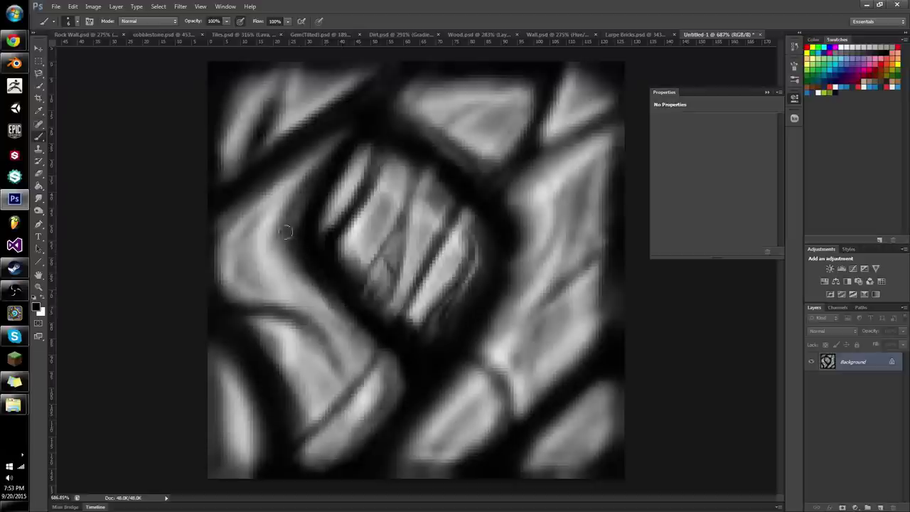
Lighten the bend of the left stone's inner edge, then widen the dark gap beside it with black strokes
key(x)
drag(301, 191, 302, 269)
drag(292, 238, 316, 290)
key(x)
mouse_move(300, 205)
mouse_down()
mouse_move(302, 275)
mouse_move(303, 266)
mouse_move(341, 313)
mouse_up()
drag(319, 254, 359, 320)
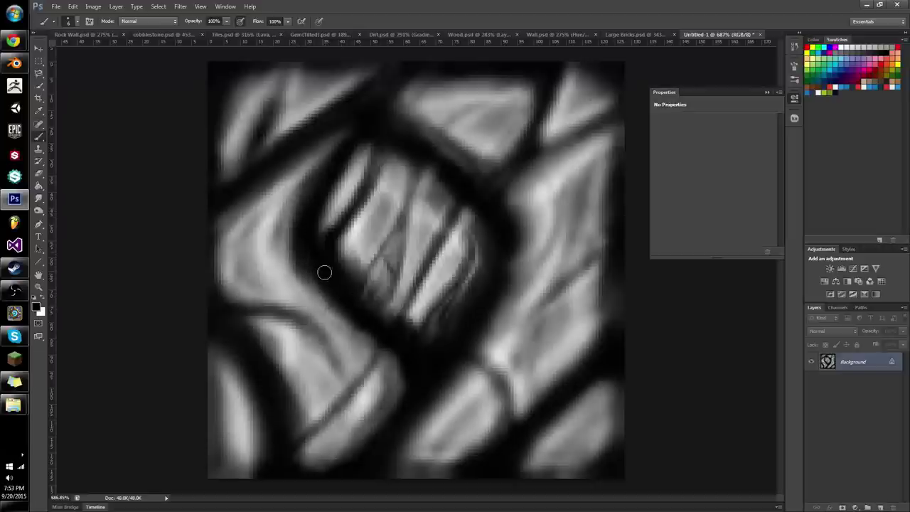
Paint soft white strokes down the left stone's inner edge from its upper tip to its lower tip
key(x)
drag(338, 148, 297, 232)
mouse_move(298, 189)
mouse_down()
mouse_move(305, 261)
mouse_move(346, 310)
mouse_move(323, 284)
mouse_move(308, 233)
mouse_move(317, 299)
mouse_move(380, 355)
mouse_up()
Darken the gap along the left stone's lower inner edge and blacken the dividing lines around the triangular lower-left stone
key(x)
key(x)
key(x)
mouse_move(325, 295)
mouse_down()
mouse_move(376, 346)
mouse_move(353, 317)
mouse_up()
mouse_move(398, 361)
mouse_down()
mouse_move(377, 329)
mouse_move(353, 389)
mouse_move(363, 365)
mouse_move(301, 442)
mouse_move(345, 389)
mouse_up()
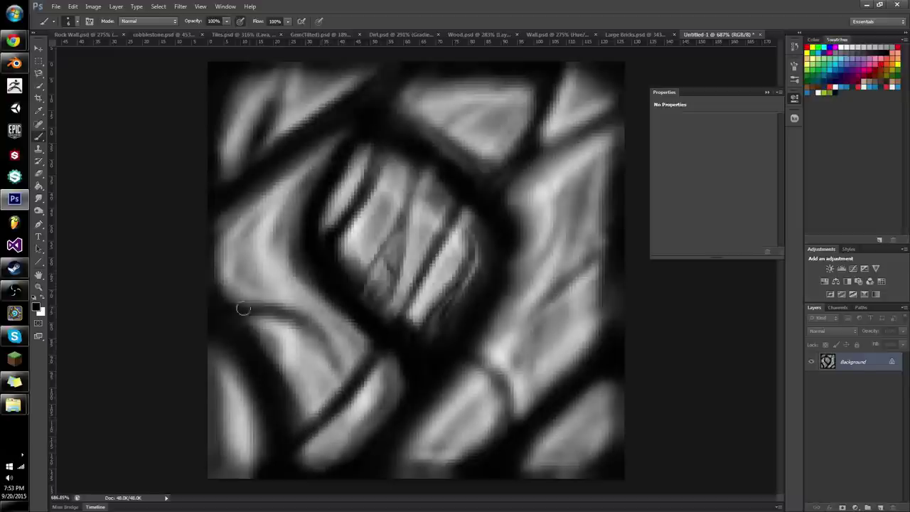
mouse_move(243, 309)
mouse_down()
mouse_move(311, 331)
mouse_move(330, 349)
mouse_move(302, 325)
mouse_move(342, 369)
mouse_move(333, 356)
mouse_move(348, 389)
mouse_move(340, 362)
mouse_move(347, 387)
mouse_move(312, 331)
mouse_move(272, 314)
mouse_move(244, 337)
mouse_move(298, 346)
mouse_move(324, 395)
mouse_move(309, 414)
mouse_move(314, 400)
mouse_move(300, 381)
mouse_move(323, 381)
mouse_move(309, 394)
mouse_move(284, 357)
mouse_up()
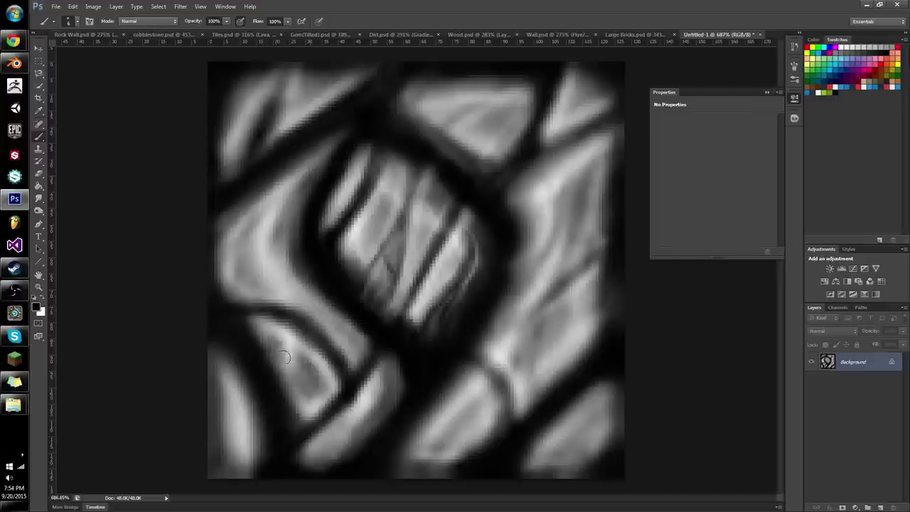
Shade the middle of the left stone with darker grey patches and light streaks
mouse_move(278, 211)
mouse_down()
mouse_move(264, 256)
mouse_move(273, 284)
mouse_move(253, 256)
mouse_move(271, 212)
mouse_move(242, 281)
mouse_move(281, 284)
mouse_move(321, 307)
mouse_up()
mouse_move(340, 338)
mouse_down()
mouse_move(266, 281)
mouse_move(252, 286)
mouse_move(278, 286)
mouse_move(267, 209)
mouse_move(251, 275)
mouse_up()
mouse_move(254, 232)
mouse_down()
mouse_move(265, 272)
mouse_move(278, 257)
mouse_move(286, 274)
mouse_move(279, 235)
mouse_move(292, 204)
mouse_move(263, 221)
mouse_move(245, 260)
mouse_move(251, 227)
mouse_move(243, 278)
mouse_move(253, 281)
mouse_move(275, 276)
mouse_move(281, 234)
mouse_move(275, 230)
mouse_move(254, 276)
mouse_up()
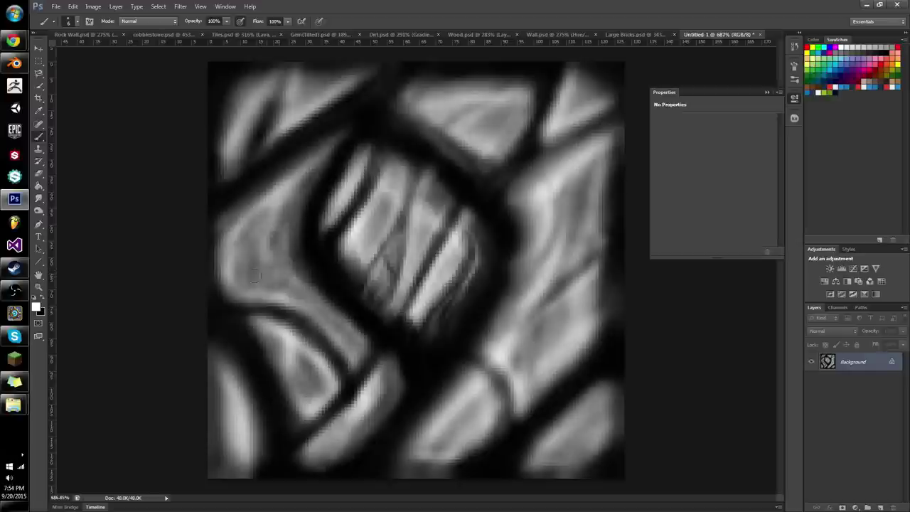
Paint dark and light streaks through the upper half of the large right stone and set the brush size to 1
key(z)
drag(336, 303, 350, 287)
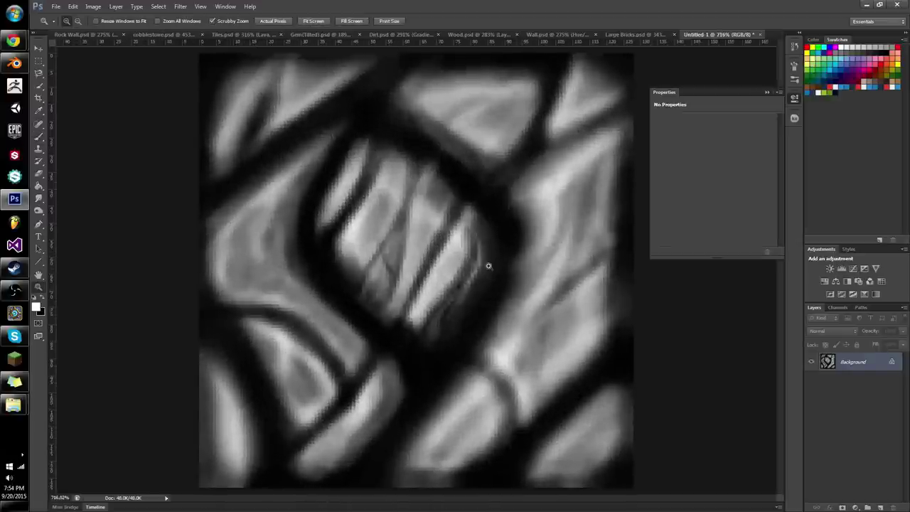
key(b)
key(x)
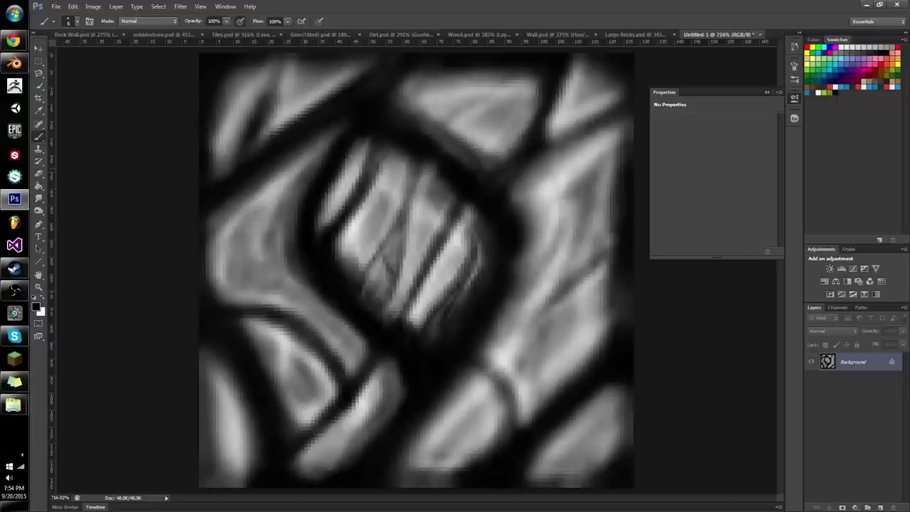
mouse_move(565, 208)
mouse_down()
mouse_move(575, 238)
mouse_move(537, 294)
mouse_up()
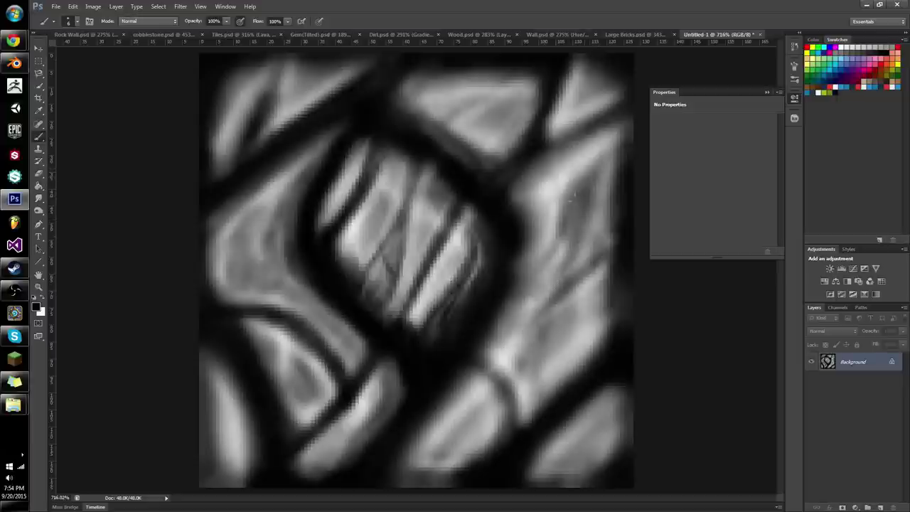
key(x)
mouse_move(573, 198)
mouse_down()
mouse_move(555, 235)
mouse_move(570, 224)
mouse_move(576, 249)
mouse_move(579, 205)
mouse_move(599, 195)
mouse_move(587, 199)
mouse_up()
key(x)
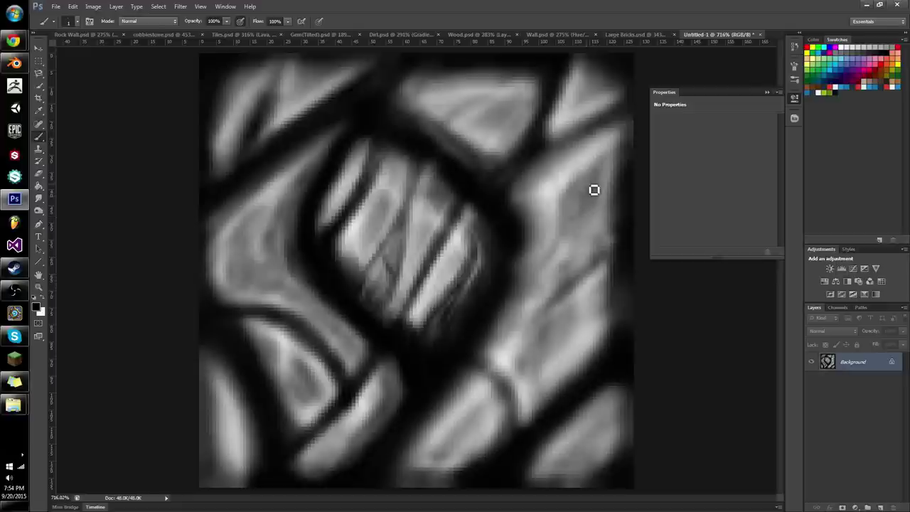
Add fine highlights, a short black crack and a thin white outer edge line to the large right stone
key(x)
mouse_move(562, 259)
mouse_down()
mouse_move(557, 291)
mouse_move(541, 310)
mouse_up()
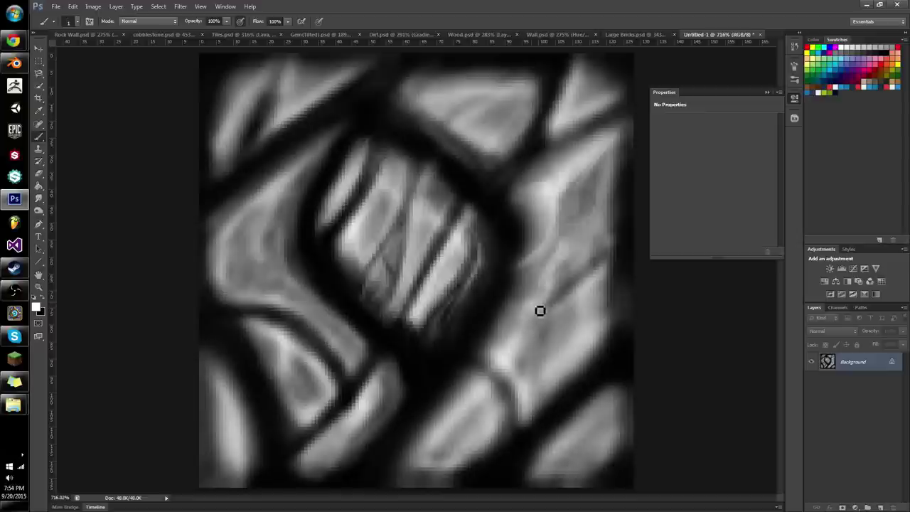
key(x)
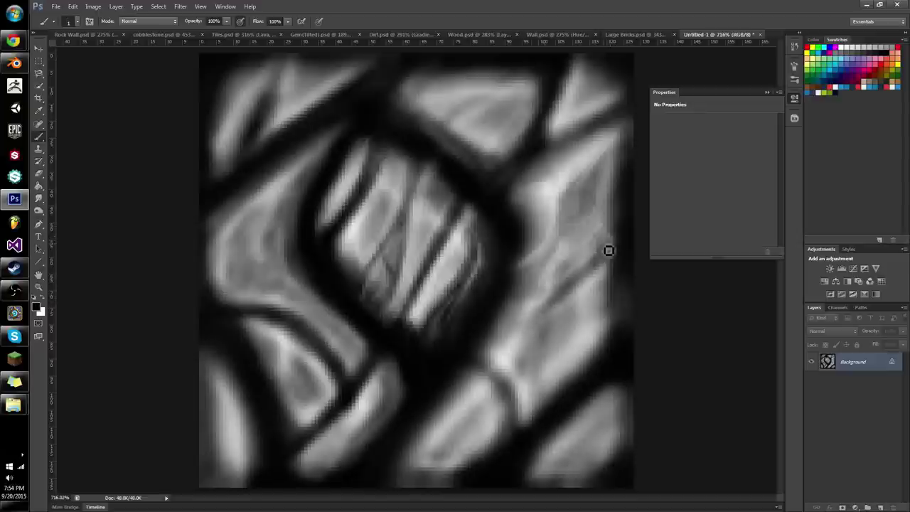
drag(596, 253, 612, 239)
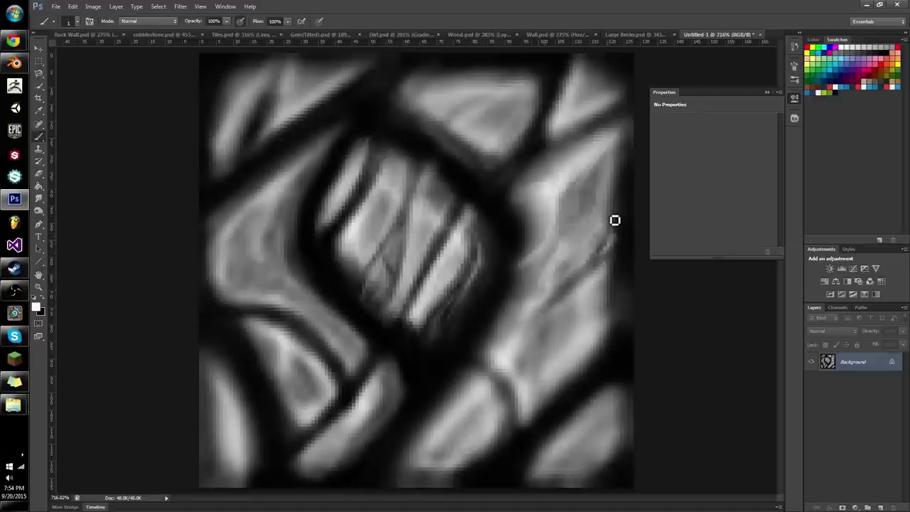
drag(622, 142, 610, 226)
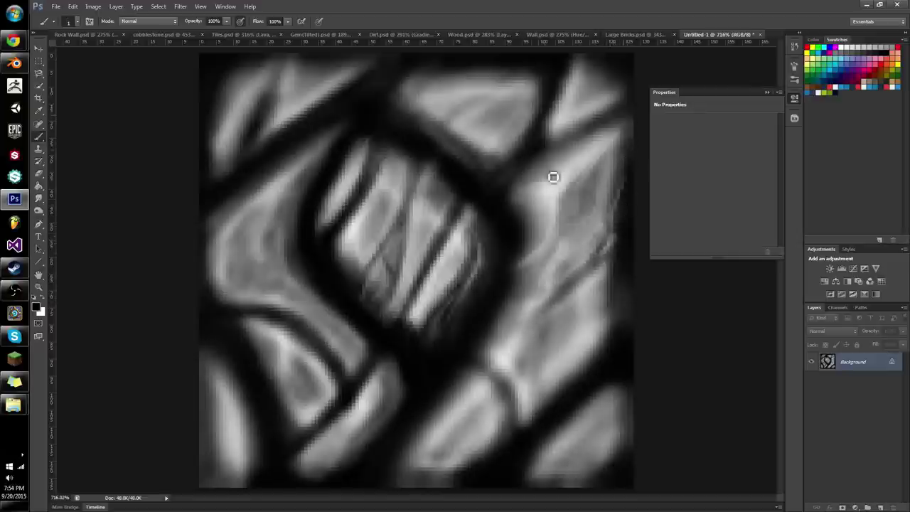
drag(546, 192, 540, 240)
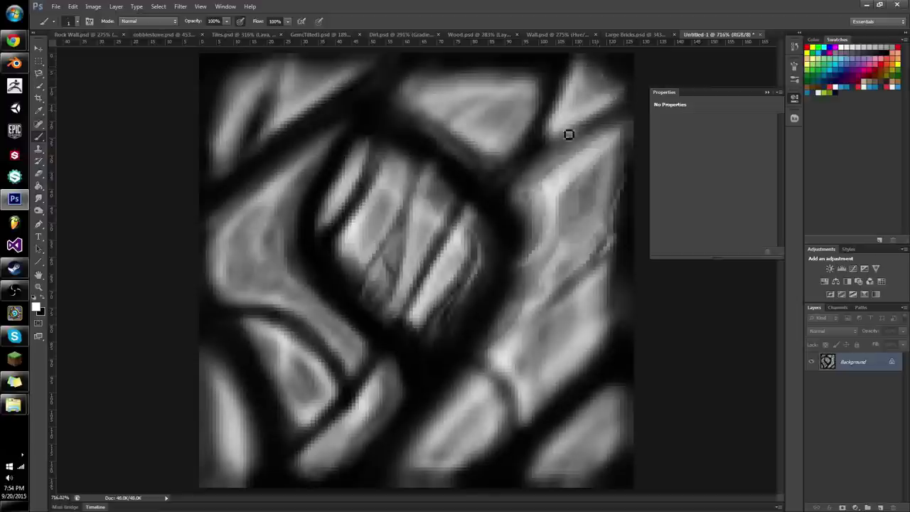
Paint thin diagonal black cracks with white highlights across the top middle stone
key(x)
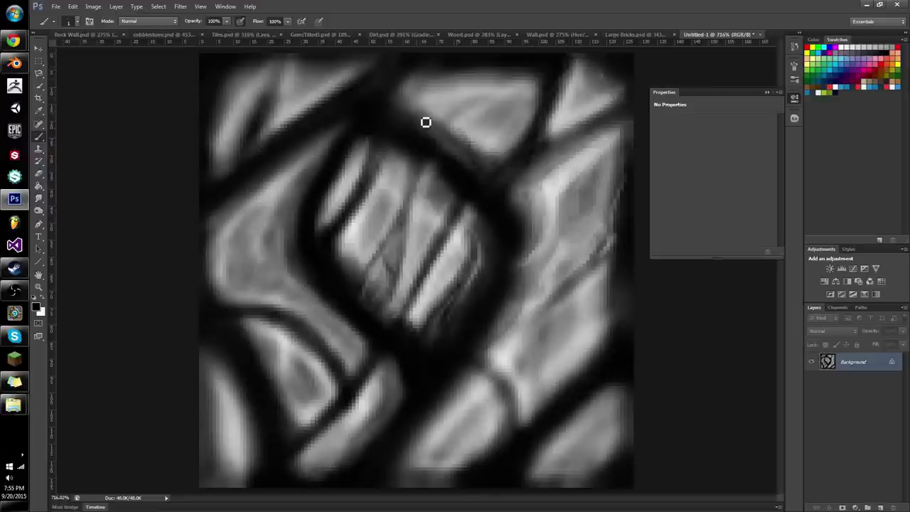
key(x)
key(x)
key(x)
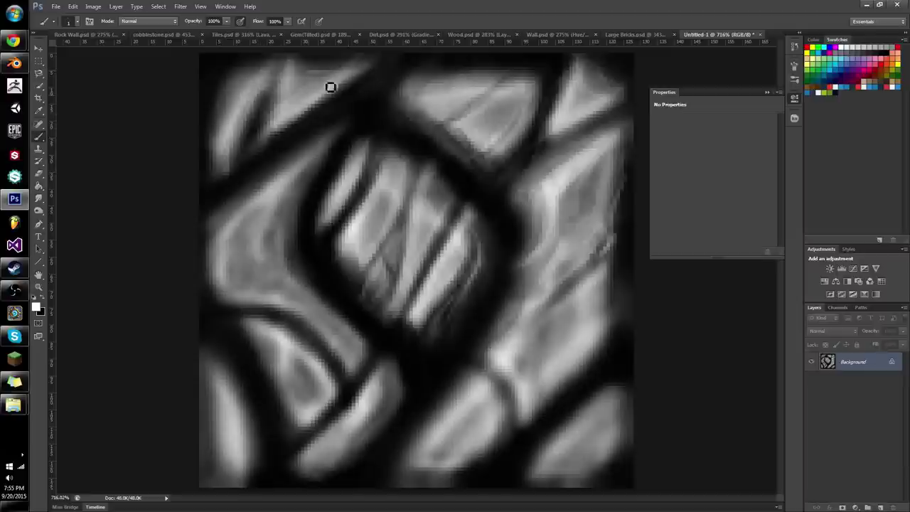
Paint fine lines near the top-left stone's upper edge and blend them with the Smudge tool at 50% strength
key(x)
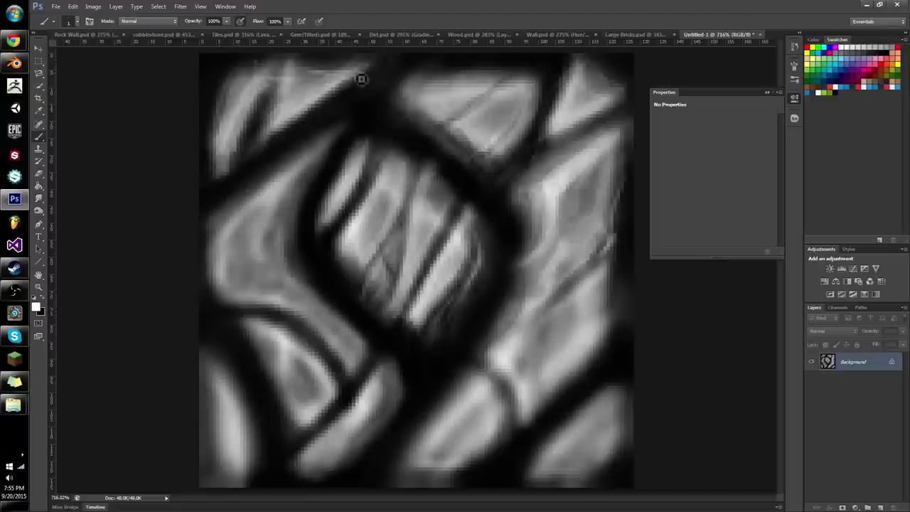
key(z)
drag(321, 136, 124, 128)
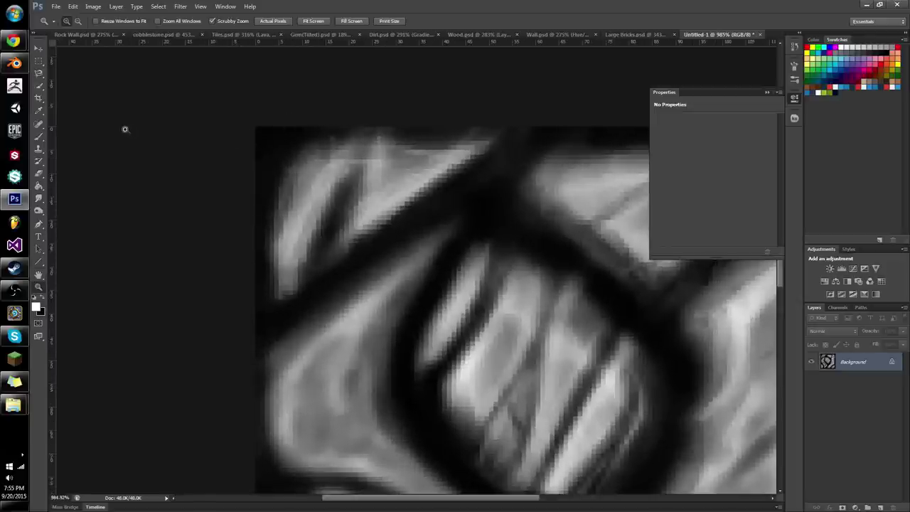
click(39, 199)
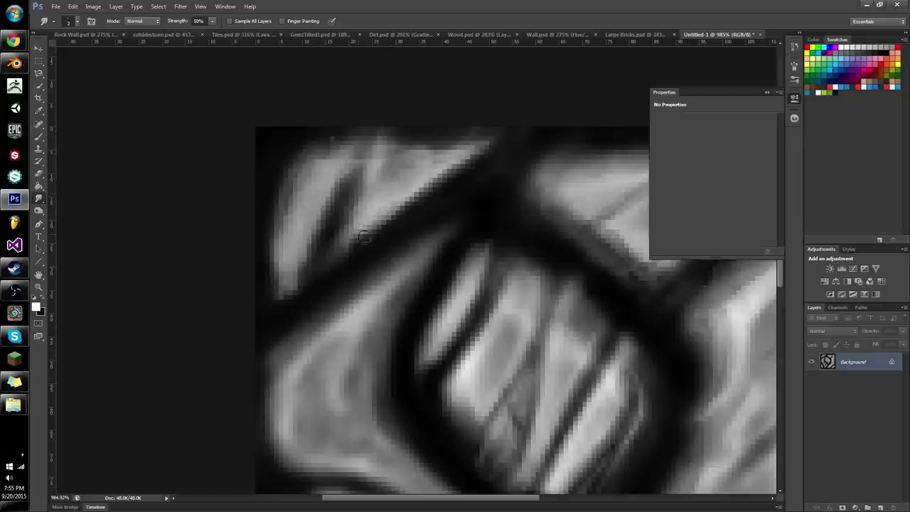
key(z)
mouse_move(370, 203)
mouse_down()
mouse_move(325, 238)
mouse_move(352, 225)
mouse_move(262, 168)
mouse_up()
click(39, 186)
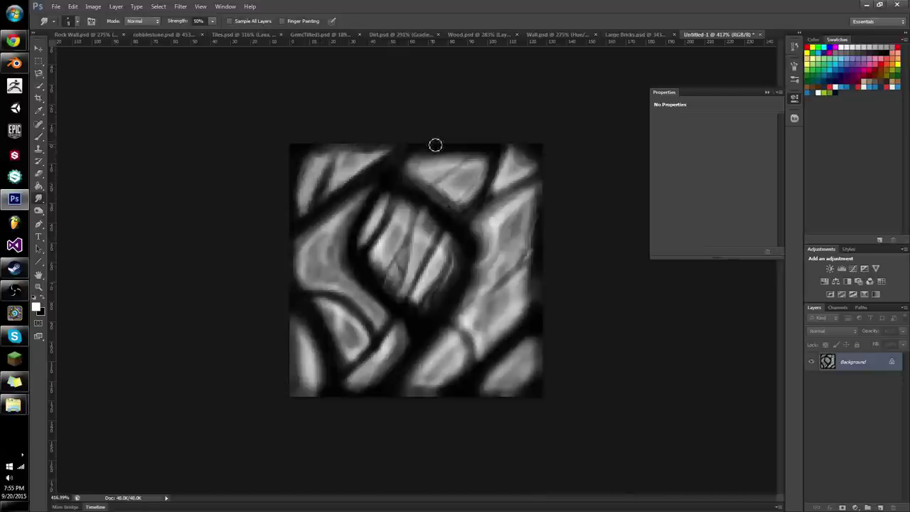
key(b)
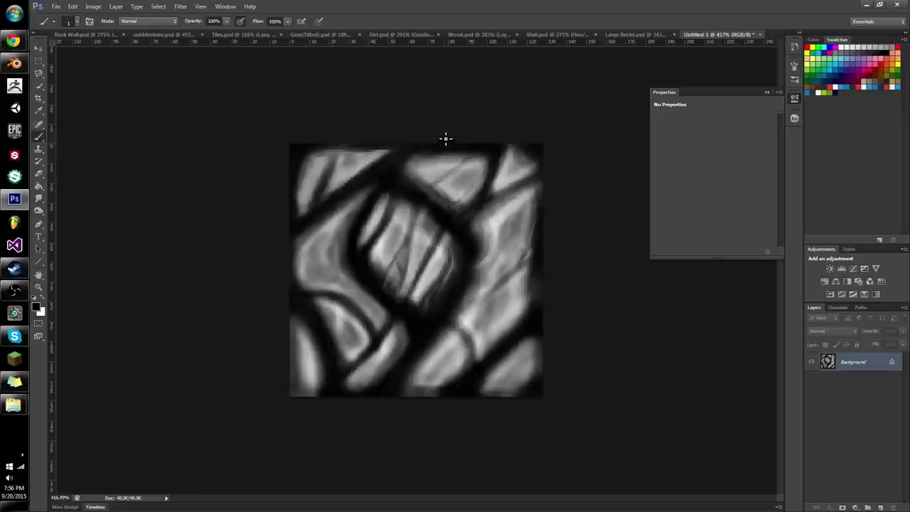
Paint thin black cracks and fine white highlights in the middle of the left stone
key(z)
drag(331, 222, 351, 224)
key(b)
key(x)
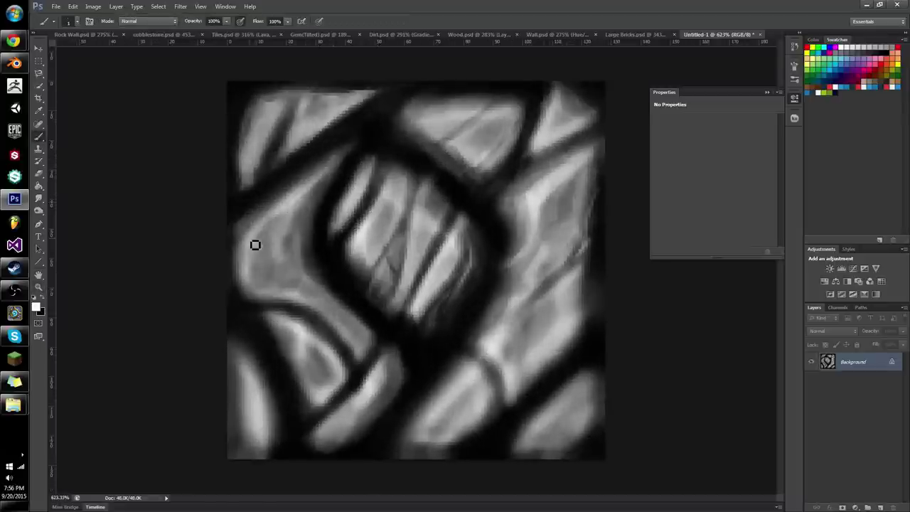
mouse_move(282, 274)
mouse_down()
mouse_move(305, 286)
mouse_move(263, 259)
mouse_move(257, 282)
mouse_move(282, 277)
mouse_up()
key(x)
drag(288, 267, 276, 302)
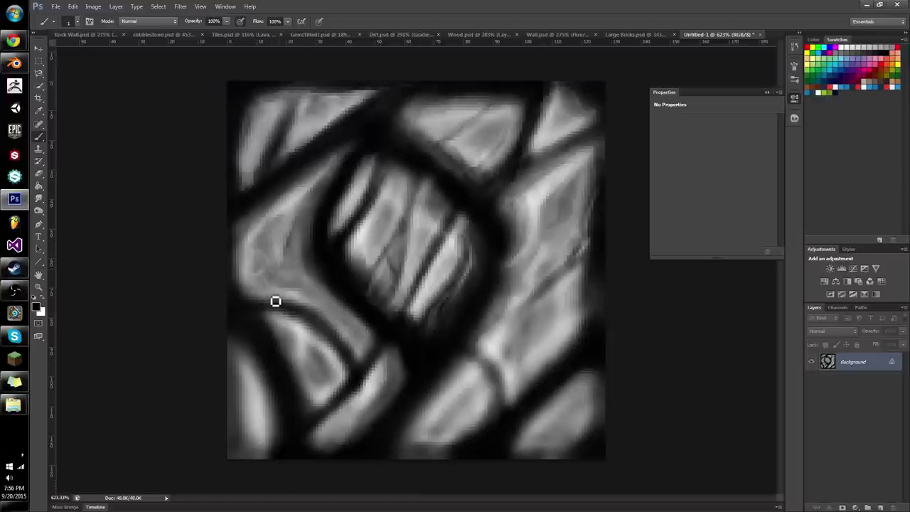
key(x)
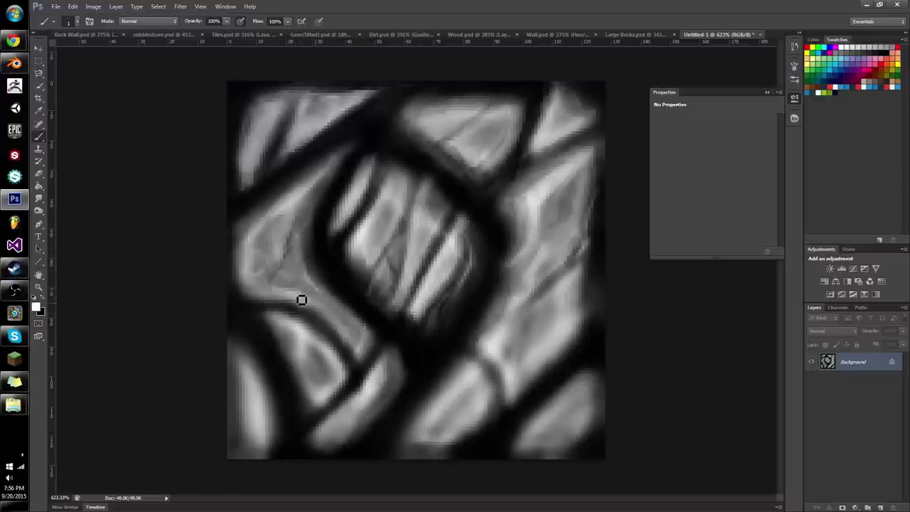
Paint a thin diagonal black crack and white highlights on the bottom middle stone
key(x)
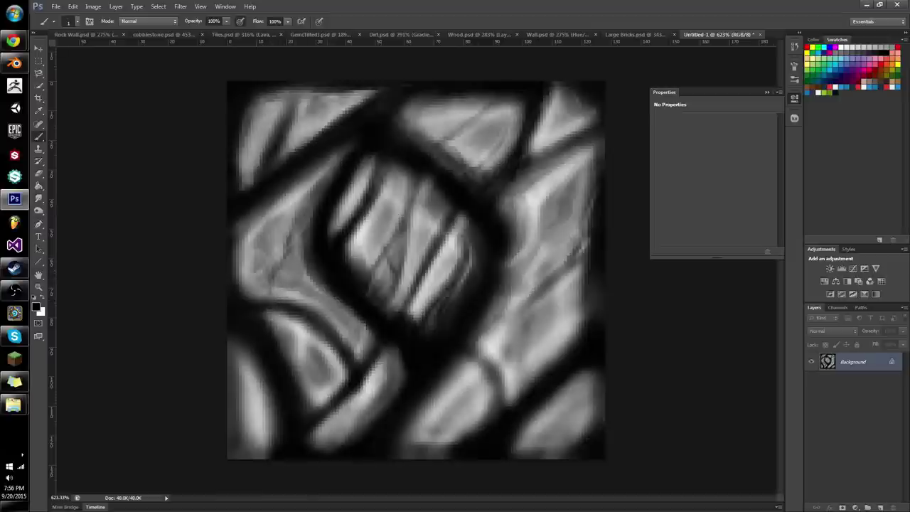
key(x)
mouse_move(478, 379)
mouse_down()
mouse_move(419, 444)
mouse_move(469, 397)
mouse_move(481, 363)
mouse_move(423, 451)
mouse_move(480, 423)
mouse_move(489, 393)
mouse_move(475, 378)
mouse_move(482, 414)
mouse_up()
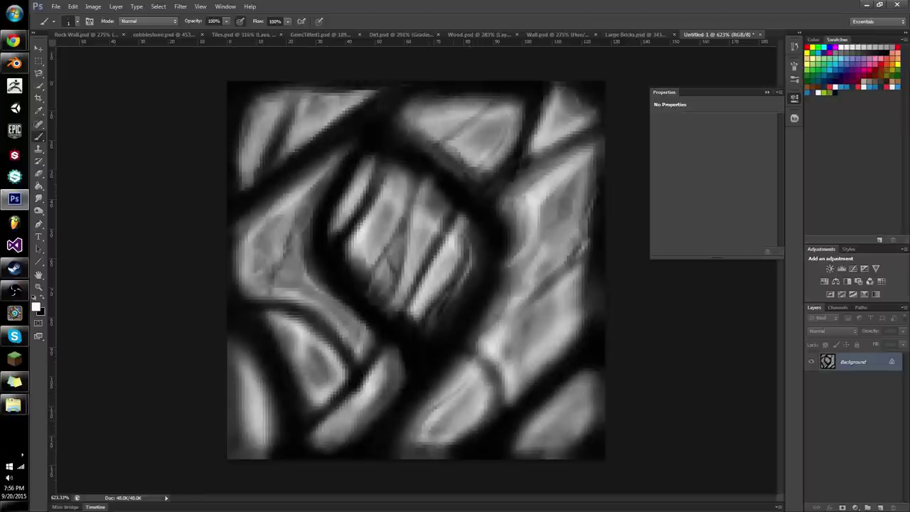
Detail the narrow lower-left stone and the adjacent triangular stone with fine white highlights and thin black lines
mouse_move(335, 424)
mouse_down()
mouse_move(334, 433)
mouse_move(362, 423)
mouse_move(388, 369)
mouse_up()
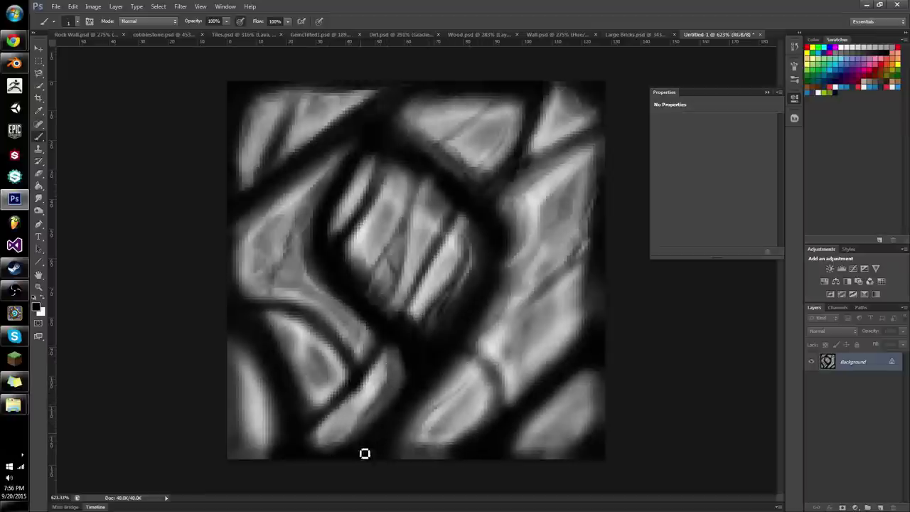
key(x)
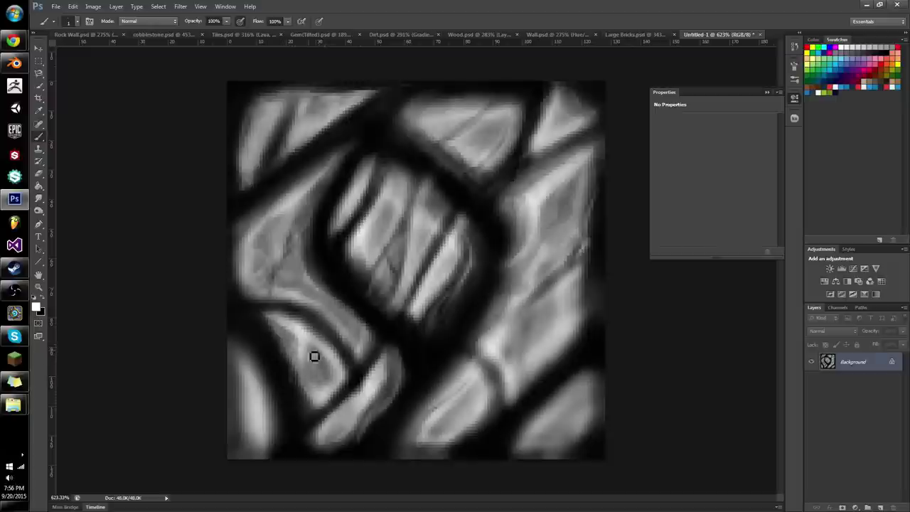
key(x)
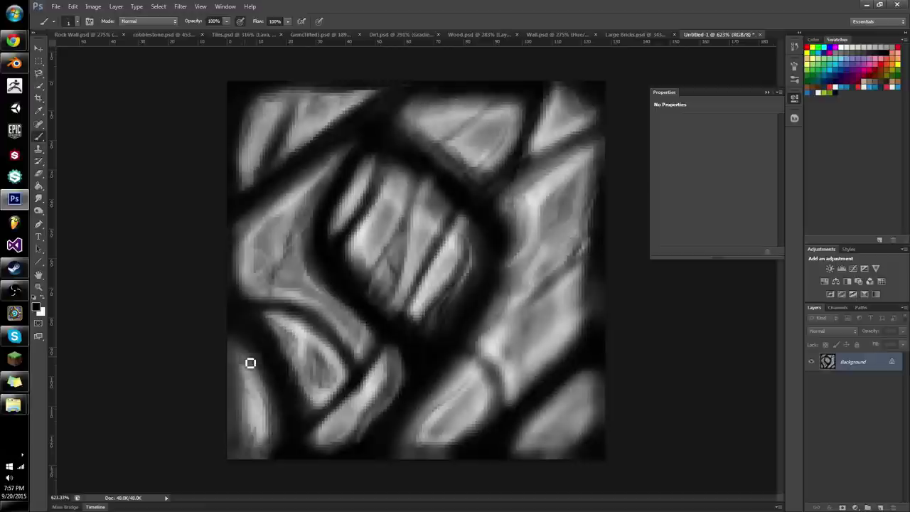
Reshape the bottom-left corner stone with black strokes along its borders and white strokes over its face
mouse_move(227, 317)
mouse_down()
mouse_move(230, 393)
mouse_move(244, 461)
mouse_up()
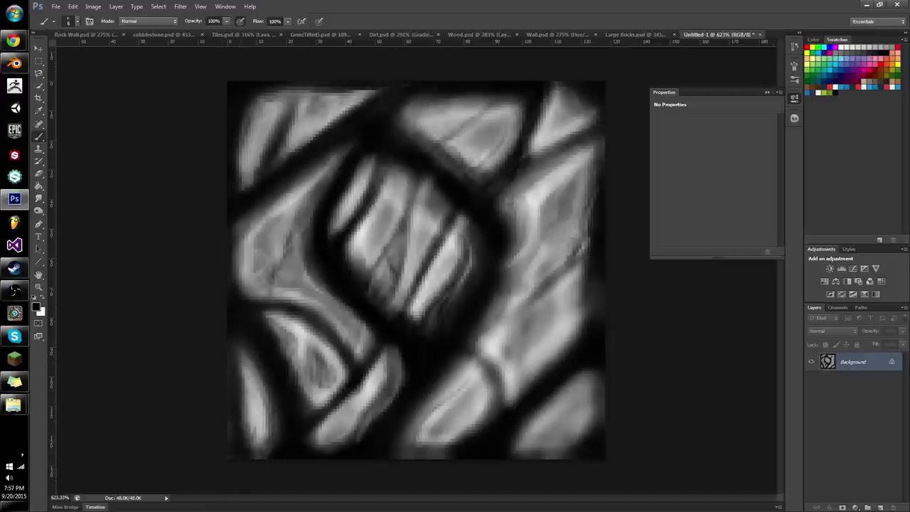
key(x)
mouse_move(239, 349)
mouse_down()
mouse_move(240, 445)
mouse_move(273, 434)
mouse_up()
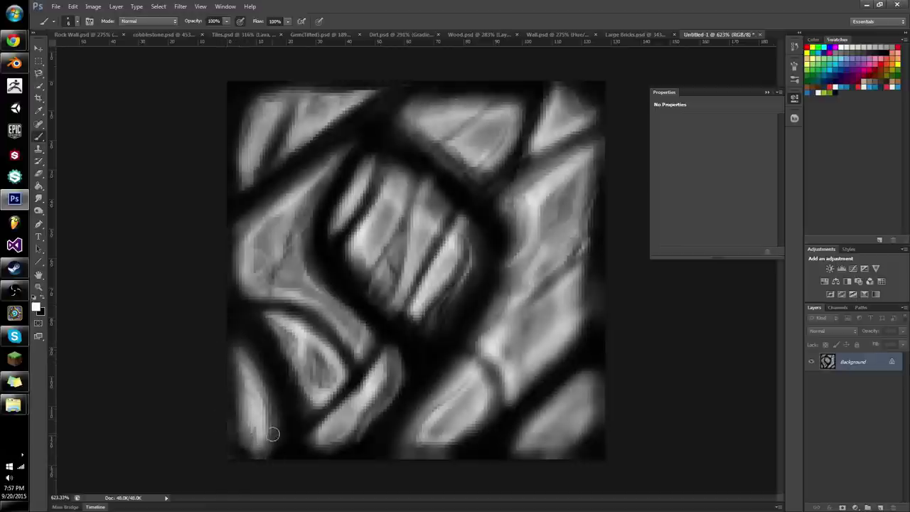
mouse_move(227, 377)
mouse_down()
mouse_move(235, 459)
mouse_move(285, 461)
mouse_up()
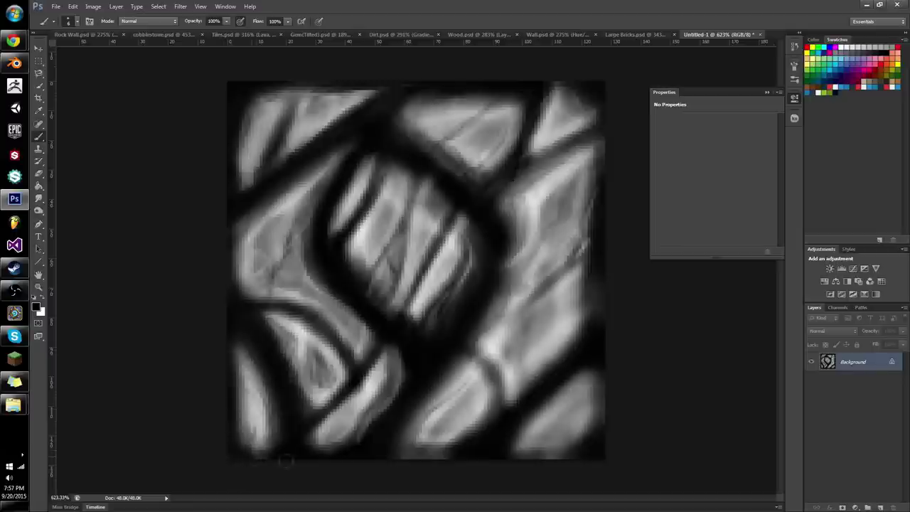
mouse_move(232, 442)
mouse_down()
mouse_move(230, 337)
mouse_move(237, 453)
mouse_up()
key(x)
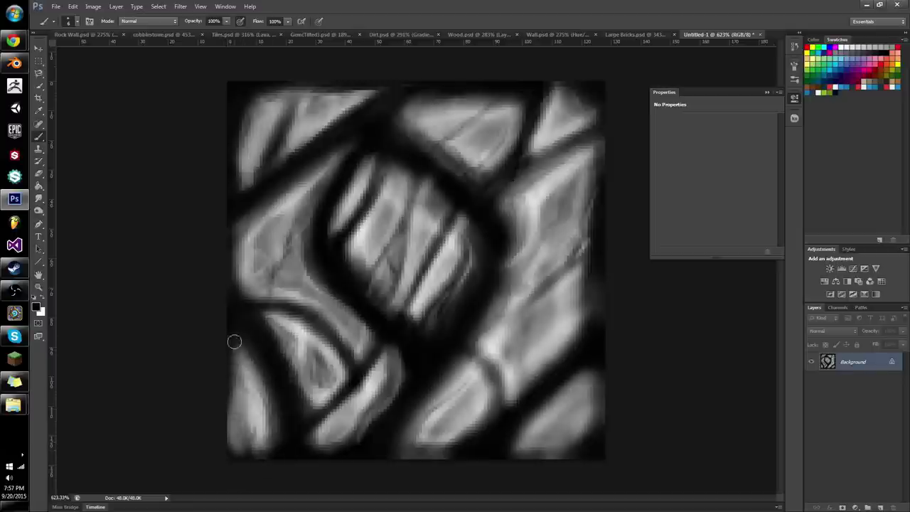
Darken the texture's edge beside the bottom-left corner stone with black, and detail the stone's face with white highlights and thin black lines
drag(234, 343, 231, 434)
mouse_move(228, 366)
mouse_down()
mouse_move(235, 455)
mouse_move(234, 332)
mouse_up()
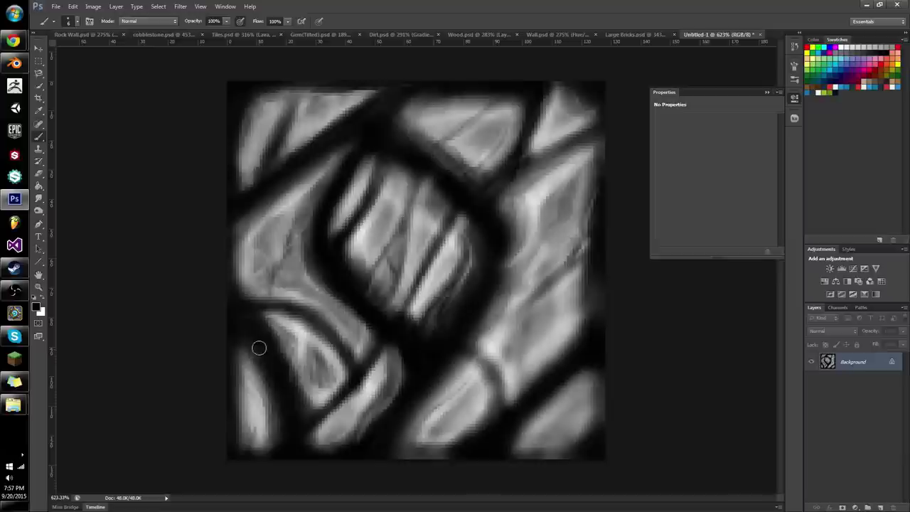
key(x)
mouse_move(258, 392)
mouse_down()
mouse_move(245, 352)
mouse_move(251, 438)
mouse_up()
drag(267, 423, 271, 415)
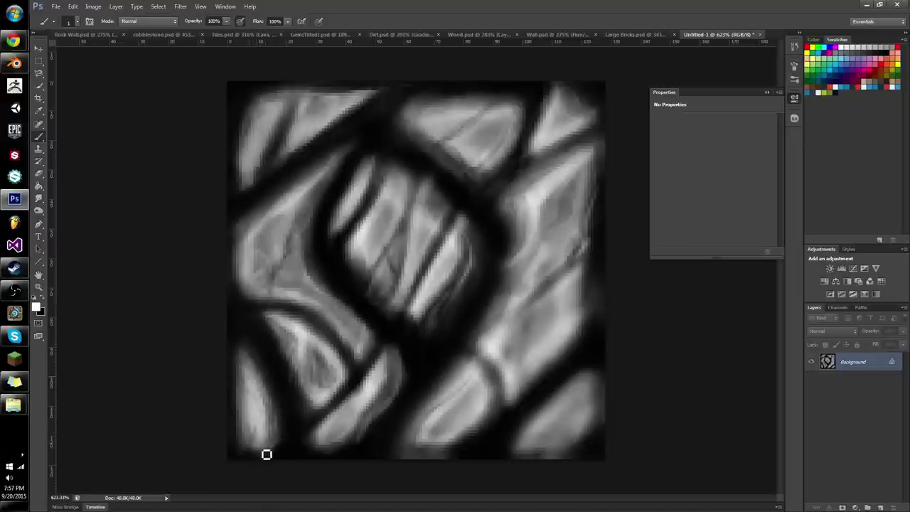
key(x)
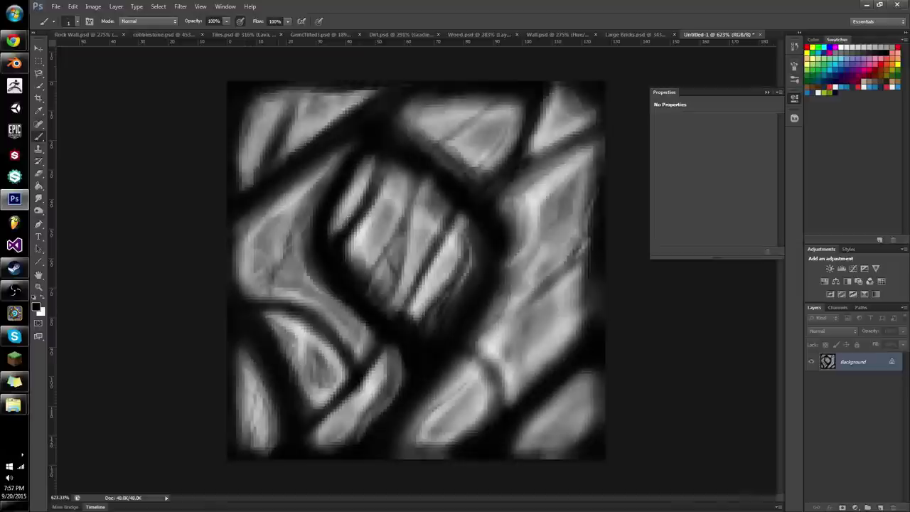
key(x)
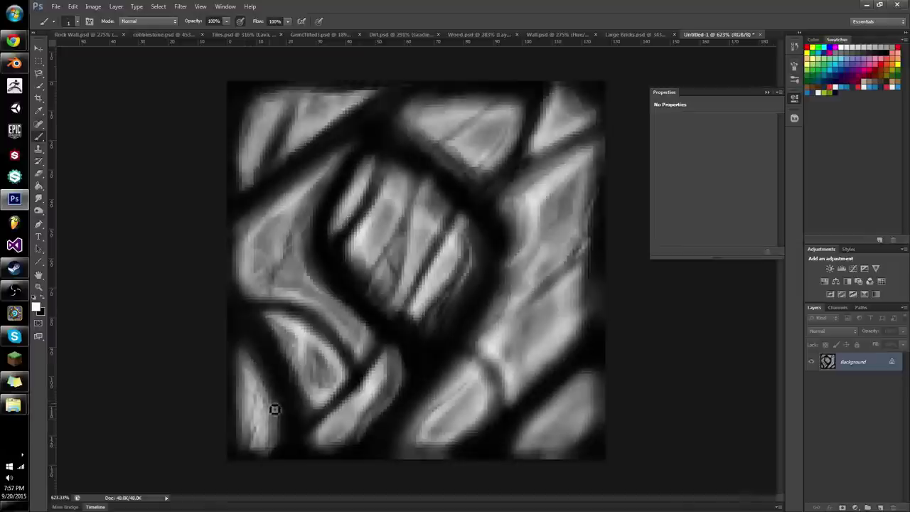
key(x)
key(x)
Paint a thin black diagonal crack and fine lines along the lower-right side of the narrow stone beside the triangular one
key(z)
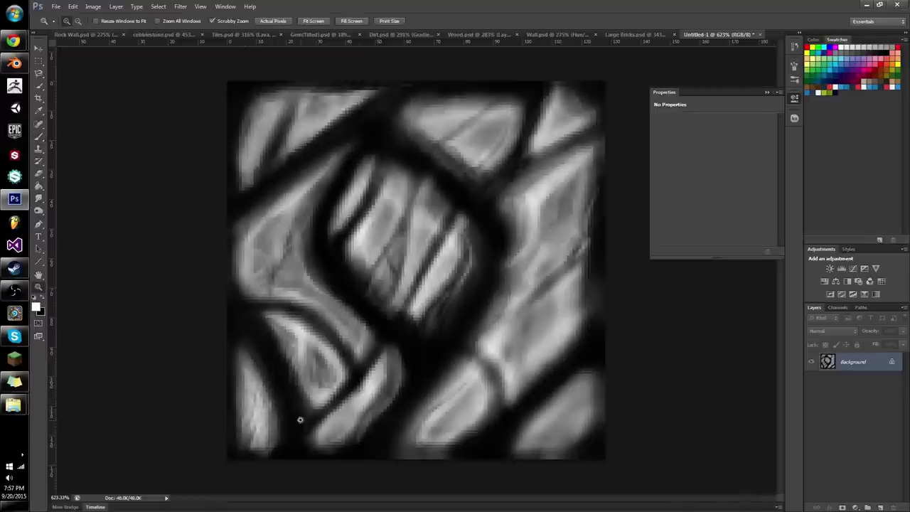
drag(301, 419, 266, 419)
drag(358, 382, 411, 391)
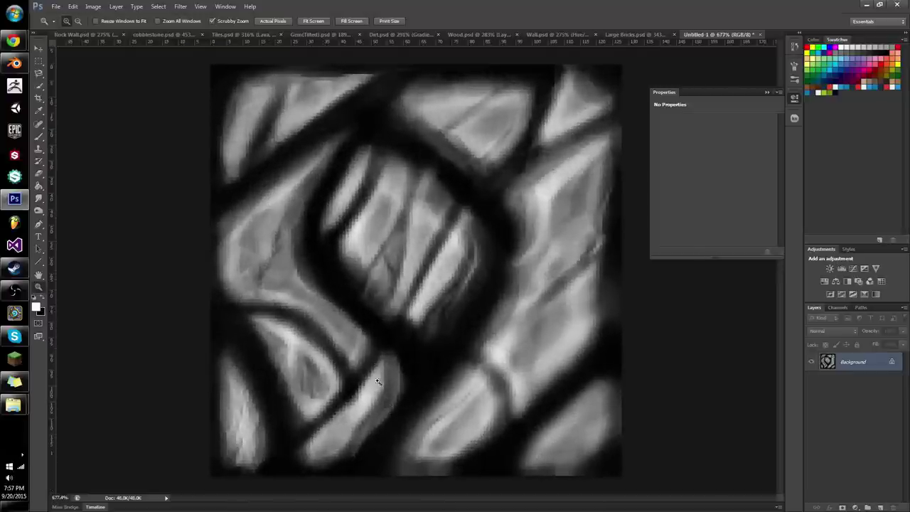
key(b)
key(x)
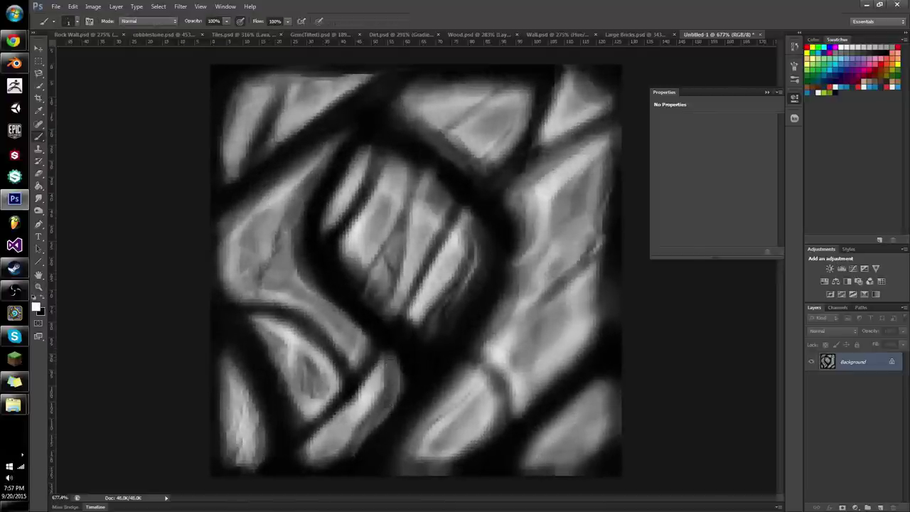
drag(352, 416, 319, 454)
mouse_move(392, 365)
mouse_down()
mouse_move(374, 409)
mouse_move(333, 461)
mouse_move(309, 456)
mouse_move(344, 435)
mouse_move(318, 463)
mouse_move(342, 444)
mouse_move(345, 452)
mouse_move(322, 455)
mouse_move(397, 365)
mouse_up()
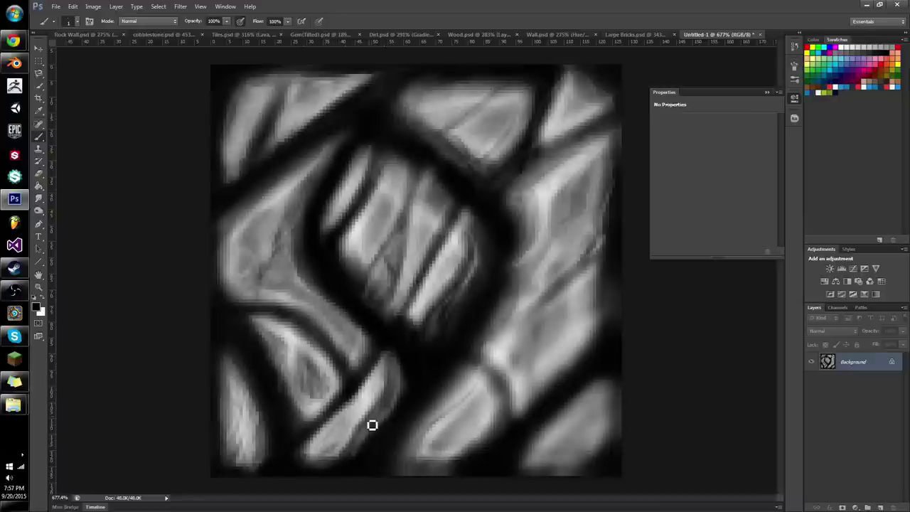
drag(364, 441, 397, 406)
drag(367, 444, 404, 392)
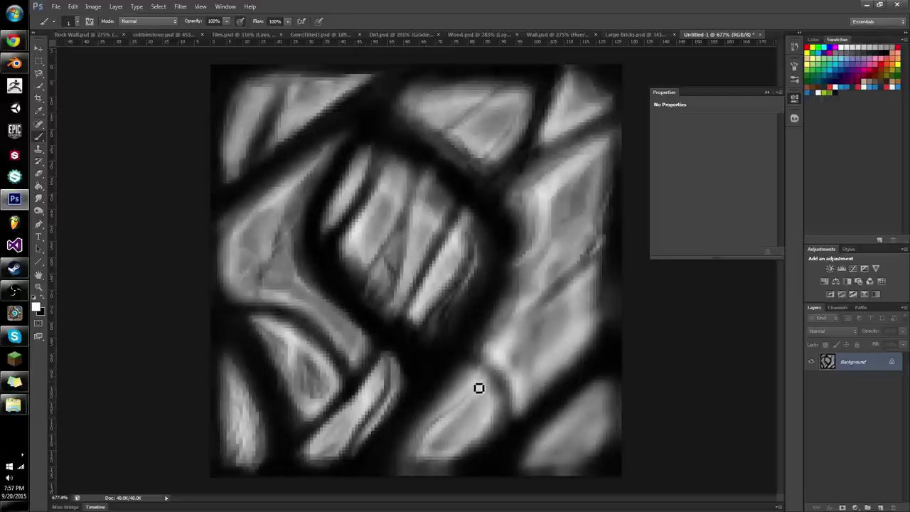
Paint branching thin black cracks with white highlights across the bottom middle stone
key(x)
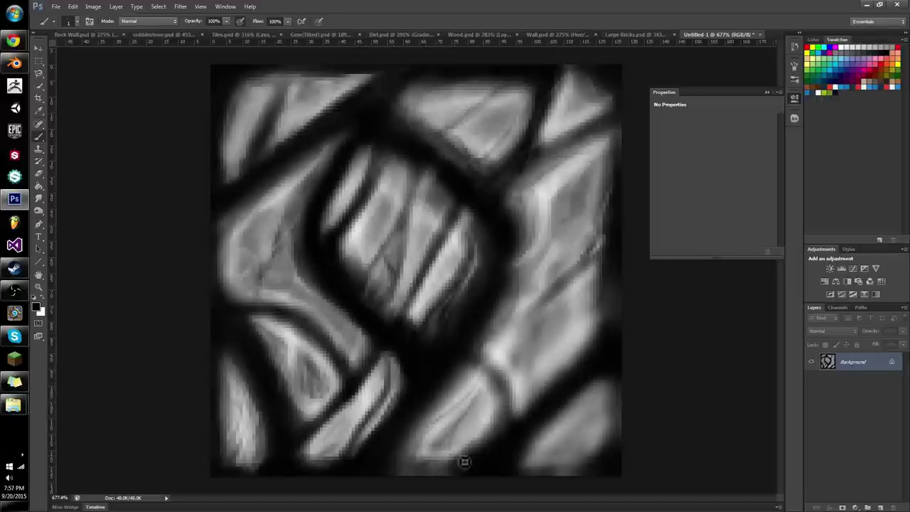
mouse_move(473, 404)
mouse_down()
mouse_move(494, 455)
mouse_move(497, 420)
mouse_move(477, 416)
mouse_move(469, 444)
mouse_up()
key(x)
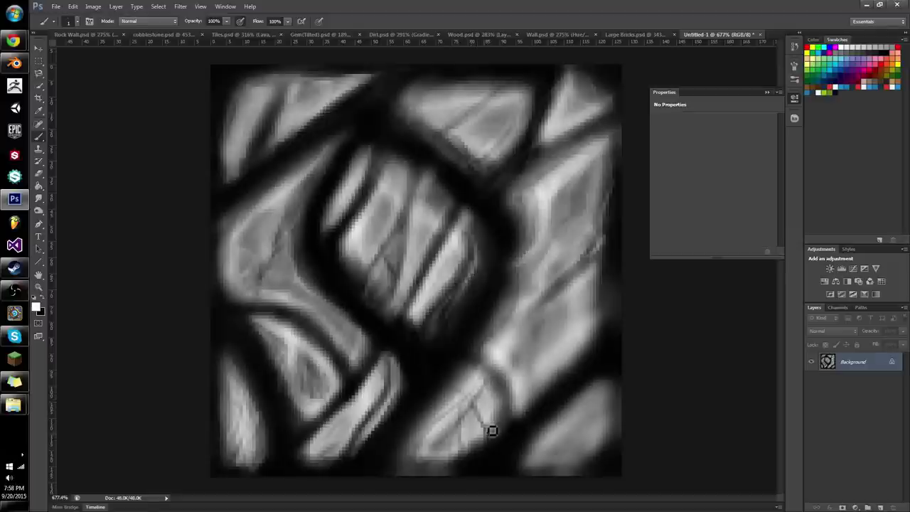
Refine the edges of the large right stone's lower half with thin black border strokes and white highlights
key(x)
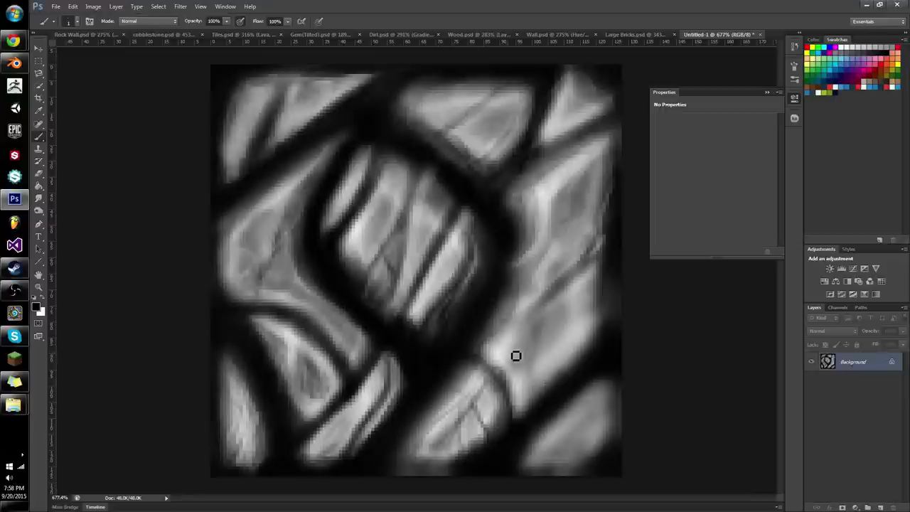
key(x)
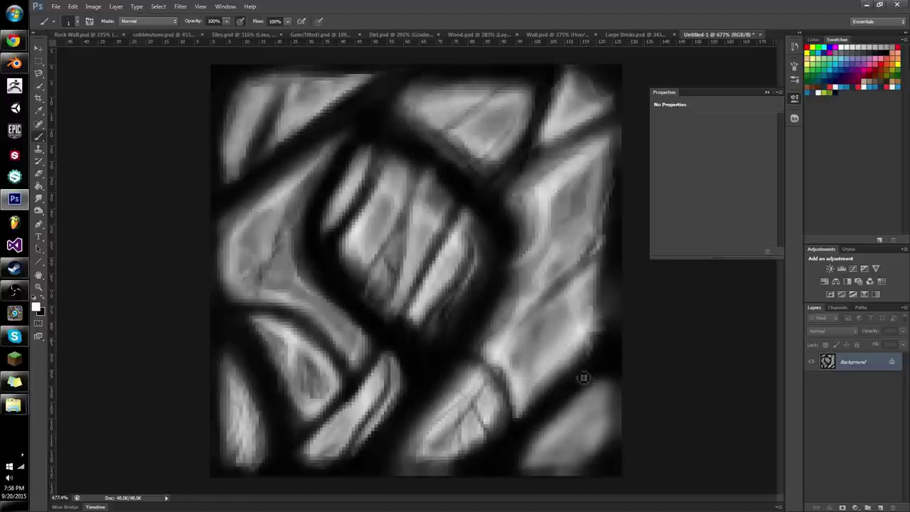
key(x)
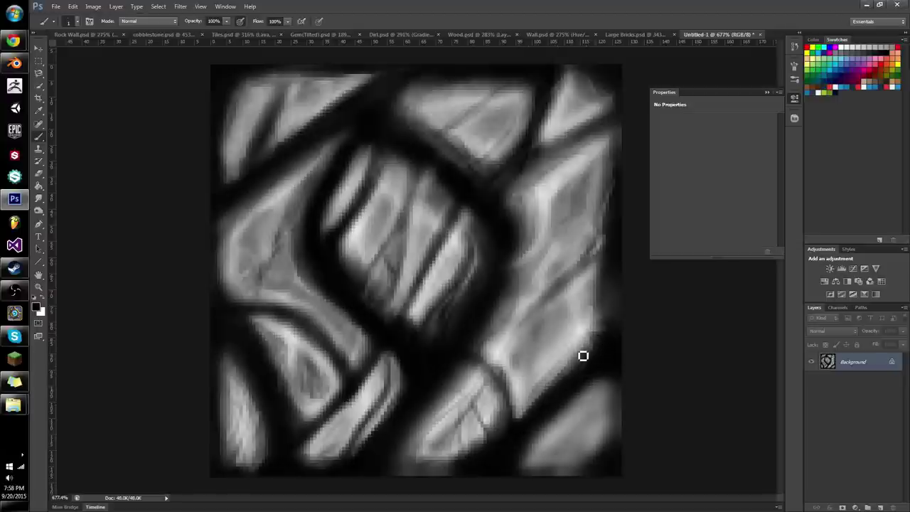
drag(523, 413, 508, 376)
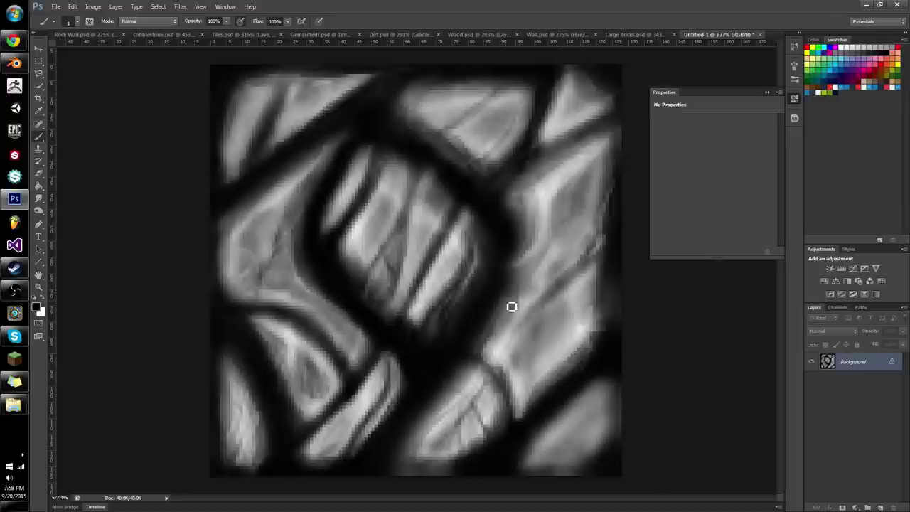
key(x)
Detail the bottom-right corner stone with thin black cracks and white highlights
key(x)
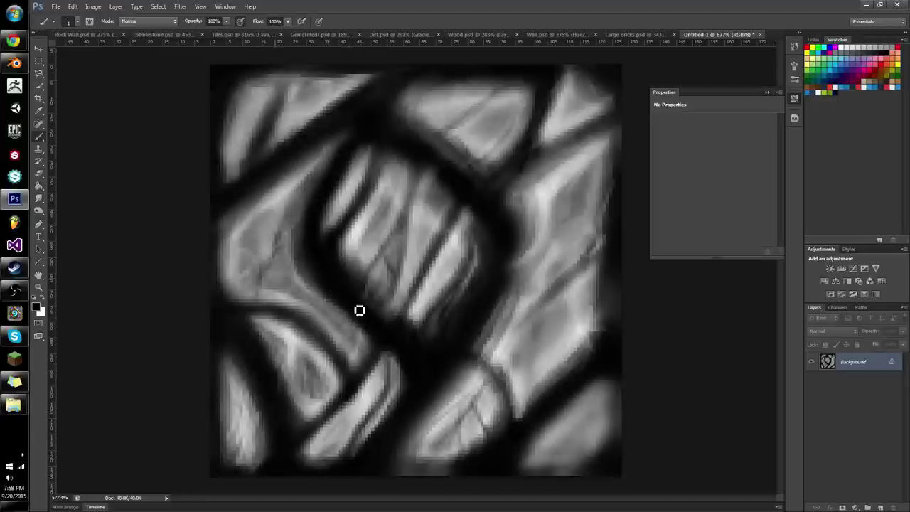
key(x)
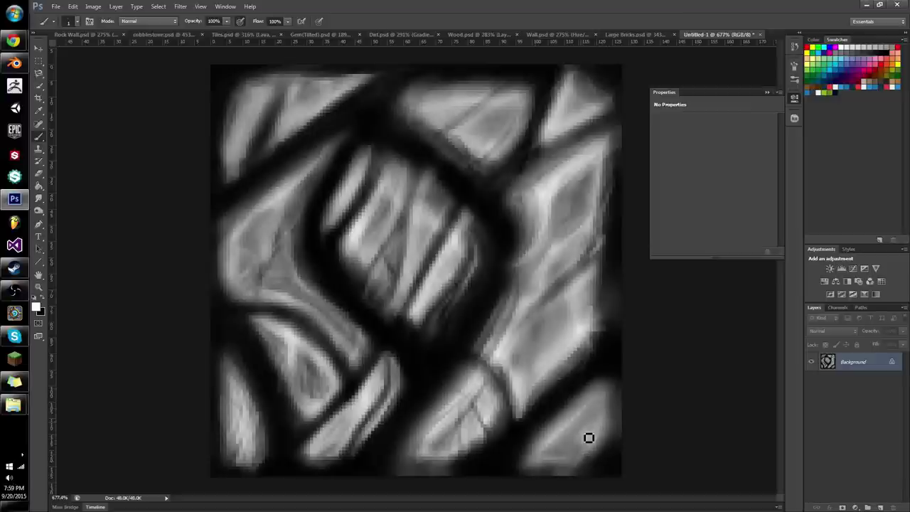
key(x)
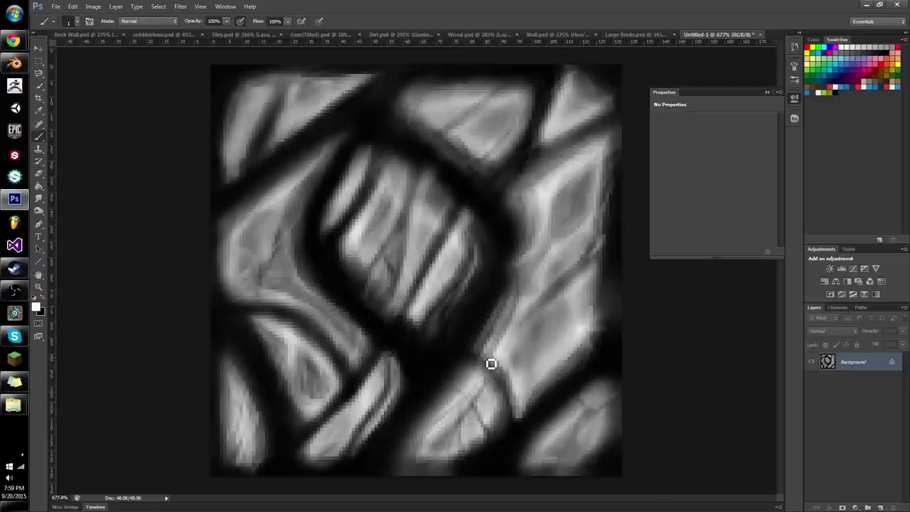
Thicken the curved black gap between the bottom middle stone and the large right stone
key(x)
mouse_move(484, 359)
mouse_down()
mouse_move(506, 405)
mouse_move(504, 437)
mouse_move(505, 425)
mouse_up()
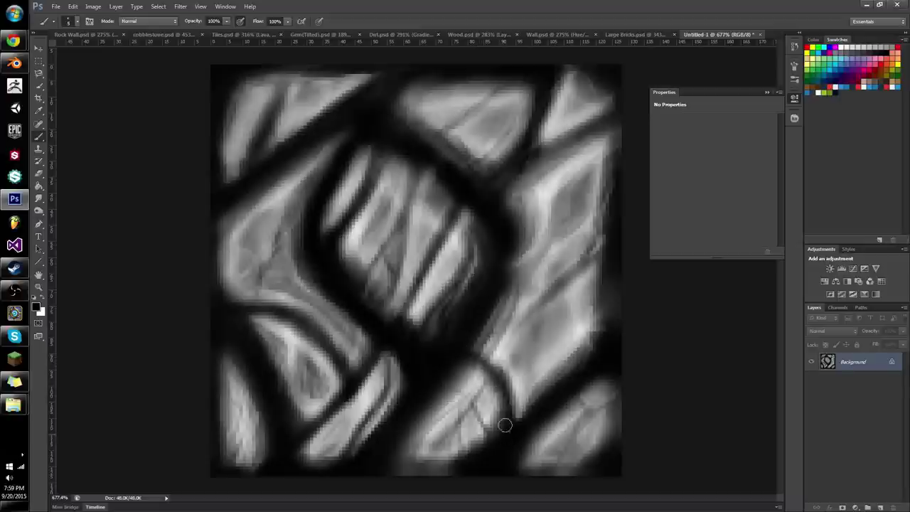
drag(514, 393, 507, 436)
drag(481, 370, 512, 421)
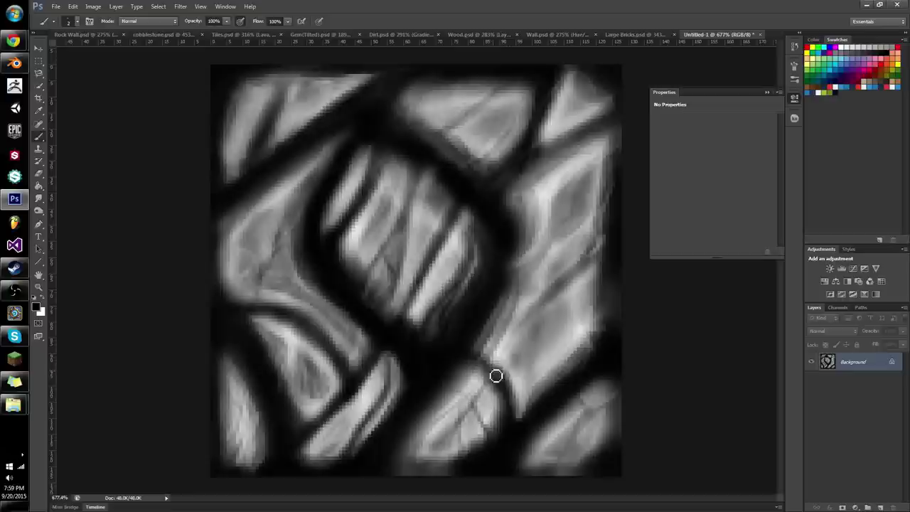
Paint white highlights and a thin curved black crack on the lower half of the large right stone
key(x)
mouse_move(516, 371)
mouse_down()
mouse_move(529, 405)
mouse_move(554, 374)
mouse_up()
key(x)
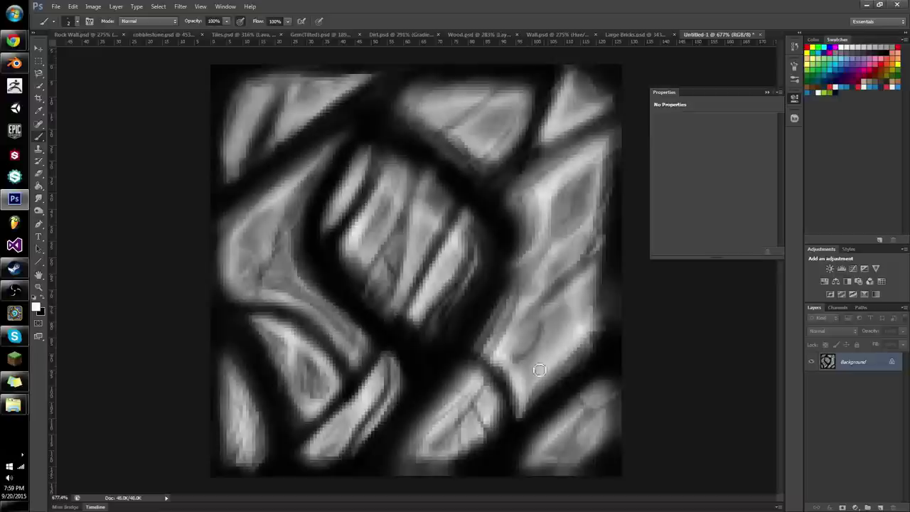
key(x)
key(x)
key(x)
Extend the right stone's curved crack into a rounded chip outline with a branch down to the stone's lower edge
mouse_move(515, 319)
mouse_down()
mouse_move(567, 294)
mouse_move(591, 268)
mouse_move(495, 319)
mouse_move(513, 321)
mouse_move(602, 259)
mouse_move(541, 306)
mouse_move(532, 364)
mouse_move(502, 336)
mouse_move(466, 335)
mouse_move(523, 338)
mouse_up()
key(z)
key(b)
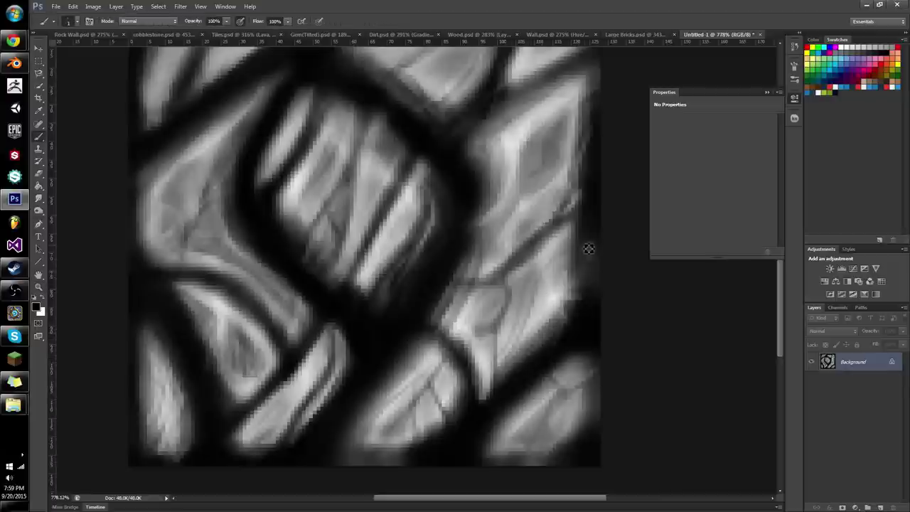
key(x)
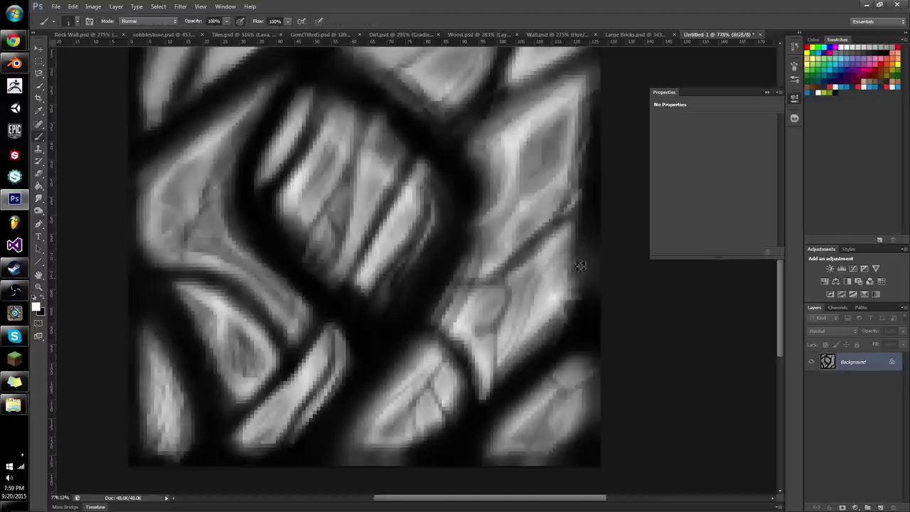
key(z)
mouse_move(507, 375)
mouse_down()
mouse_move(482, 321)
mouse_move(495, 211)
mouse_move(512, 295)
mouse_move(508, 412)
mouse_move(588, 305)
mouse_up()
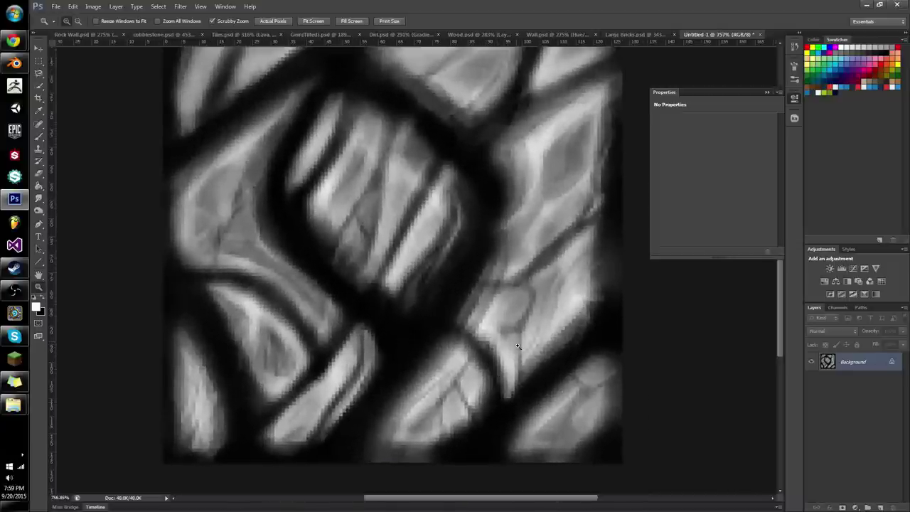
key(b)
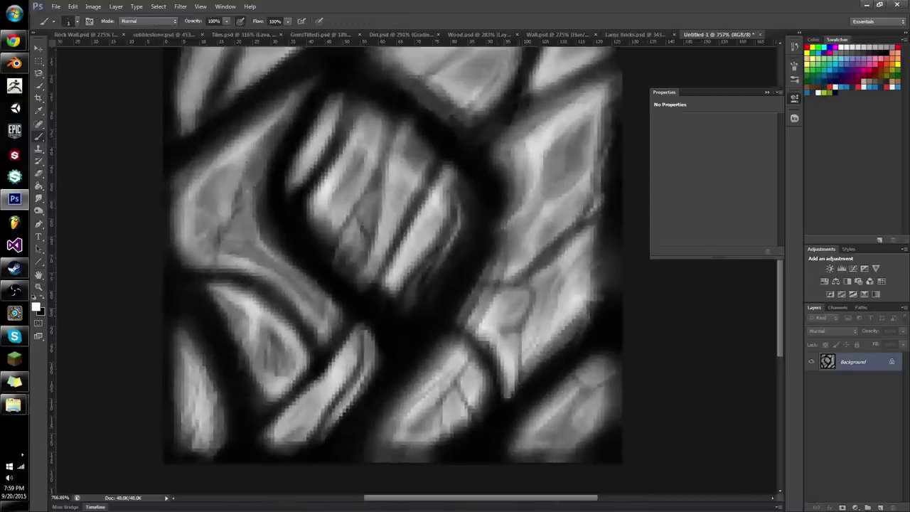
Paint a thin black crack across the narrow top-left stone and add white highlights on both sides of it
key(z)
mouse_move(492, 342)
mouse_down()
mouse_move(461, 337)
mouse_move(424, 310)
mouse_move(431, 291)
mouse_up()
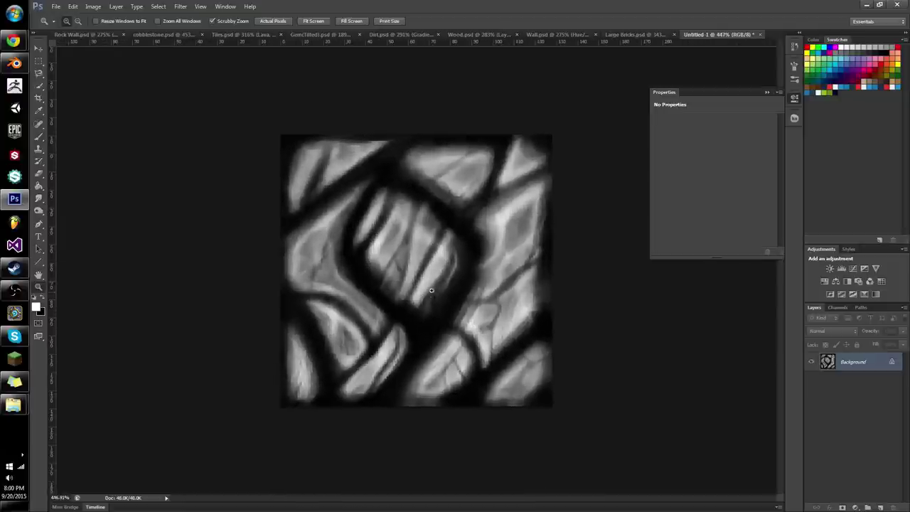
drag(330, 267, 481, 291)
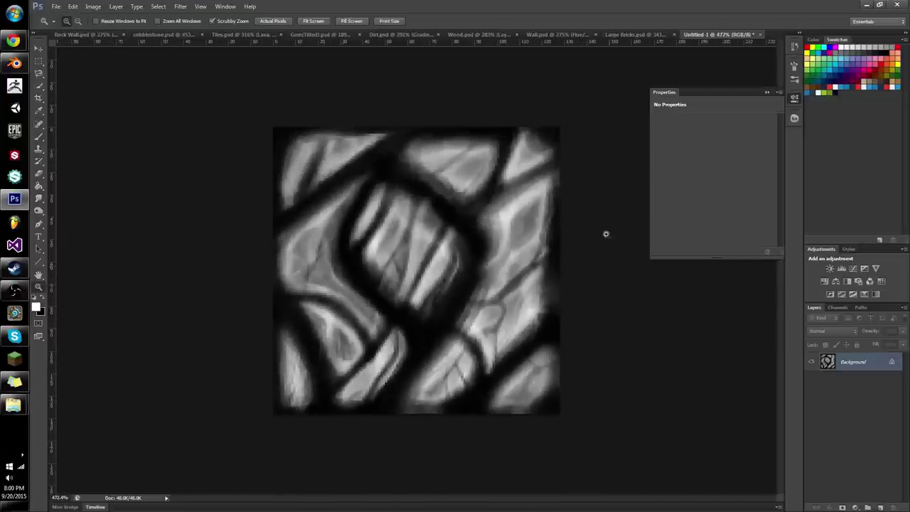
drag(303, 154, 277, 174)
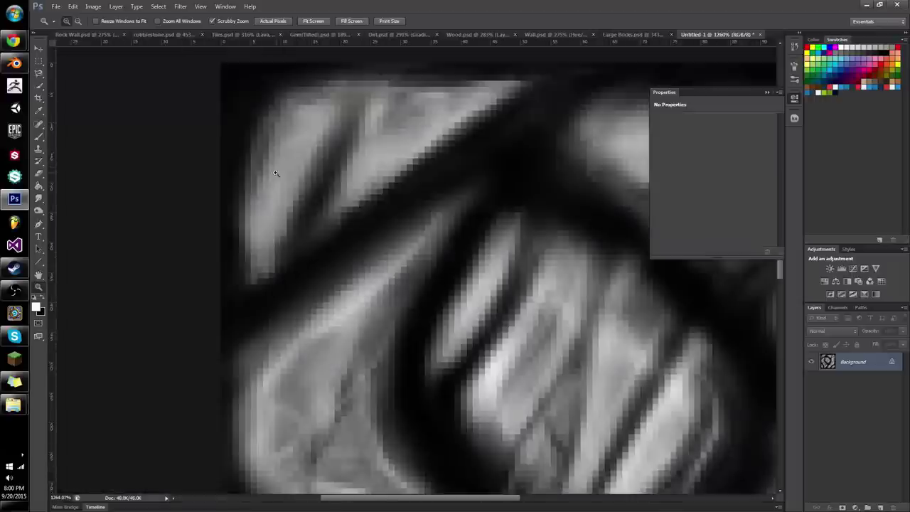
key(b)
key(x)
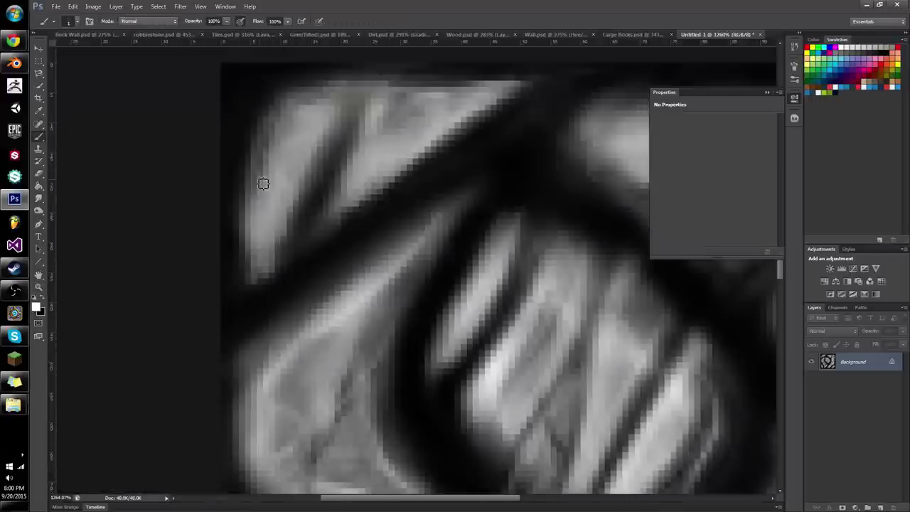
drag(326, 142, 273, 202)
mouse_move(312, 158)
mouse_down()
mouse_move(272, 271)
mouse_move(248, 252)
mouse_move(297, 118)
mouse_up()
key(x)
key(x)
mouse_move(276, 165)
mouse_down()
mouse_move(301, 186)
mouse_move(298, 137)
mouse_up()
key(x)
mouse_move(300, 184)
mouse_down()
mouse_move(268, 158)
mouse_move(298, 184)
mouse_up()
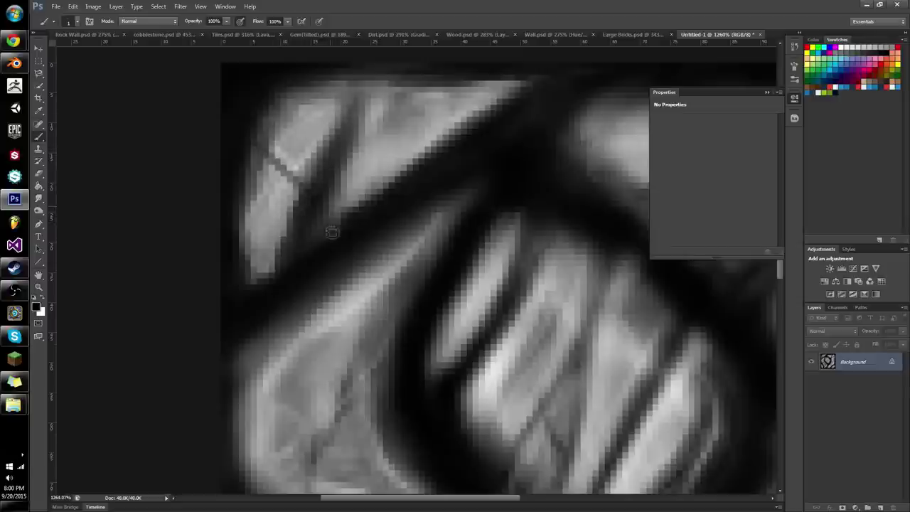
Highlight the wedge-shaped stone next to the top-left stone with white, and darken the gap below it with black
key(x)
mouse_move(372, 92)
mouse_down()
mouse_move(331, 197)
mouse_move(337, 227)
mouse_move(539, 94)
mouse_move(362, 229)
mouse_move(380, 207)
mouse_move(488, 141)
mouse_up()
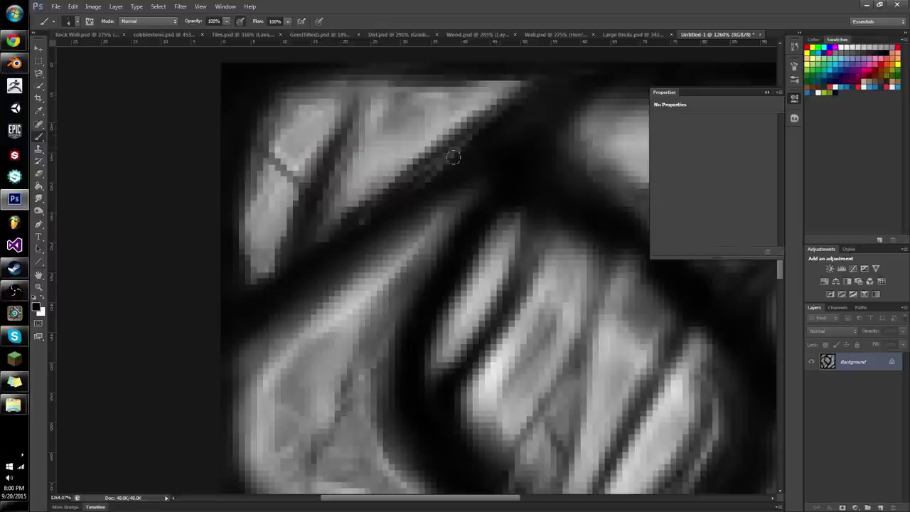
mouse_move(453, 157)
mouse_down()
mouse_move(367, 216)
mouse_move(370, 231)
mouse_move(395, 230)
mouse_up()
Add a Gradient Map adjustment layer above the painted stone texture
key(z)
click(854, 507)
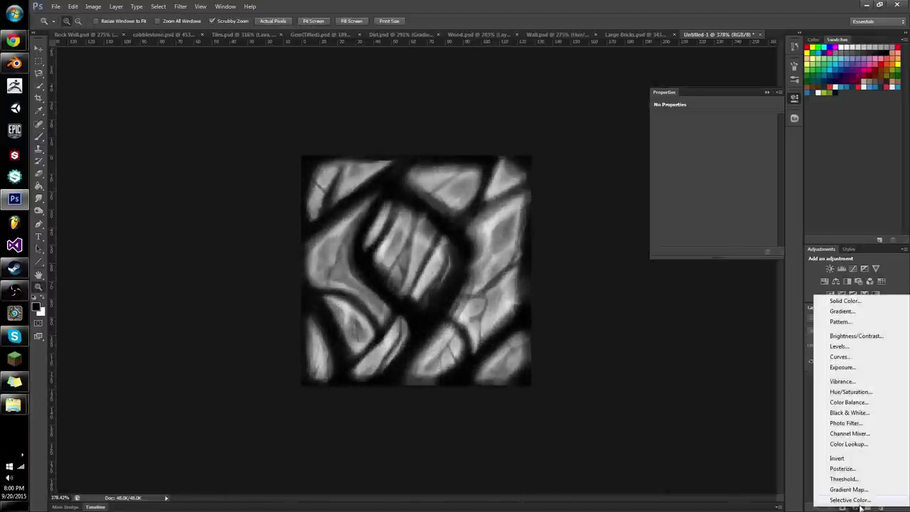
click(849, 490)
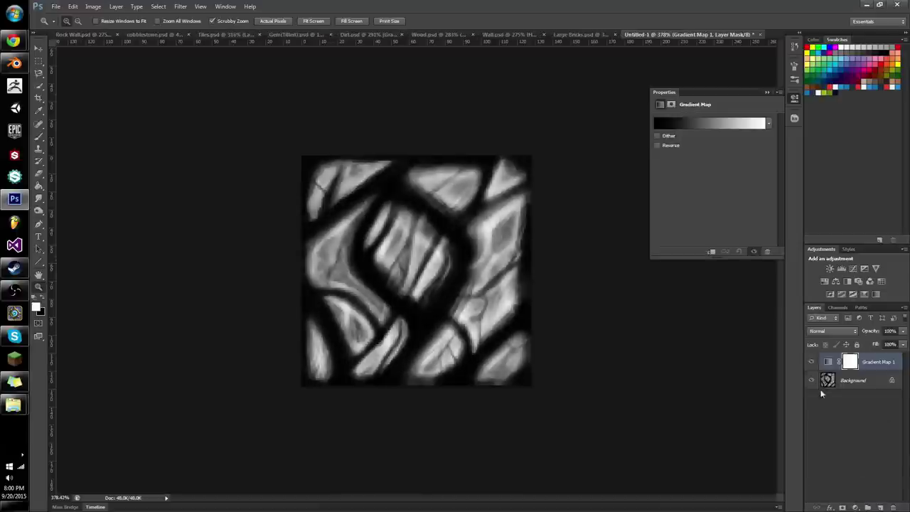
Add a dark brown colour stop (5b3d2b) at the middle of the Gradient Map's gradient and apply it
click(715, 124)
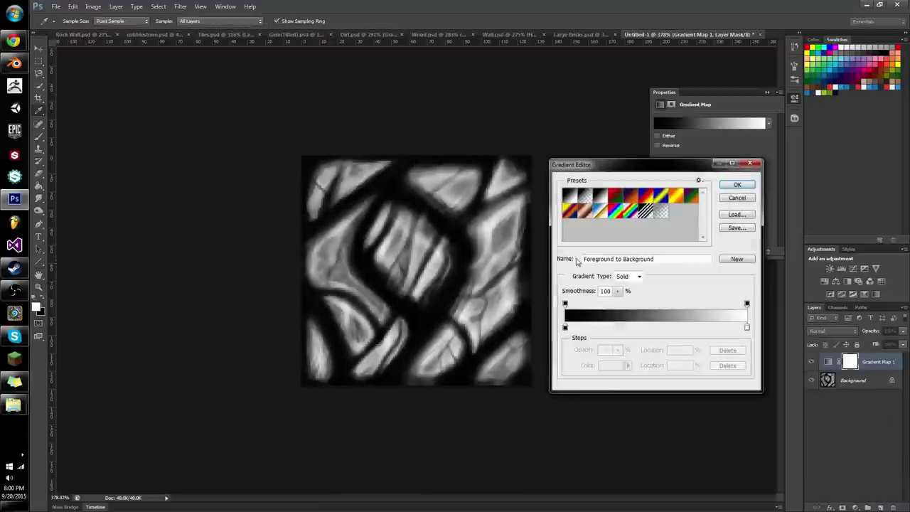
click(657, 328)
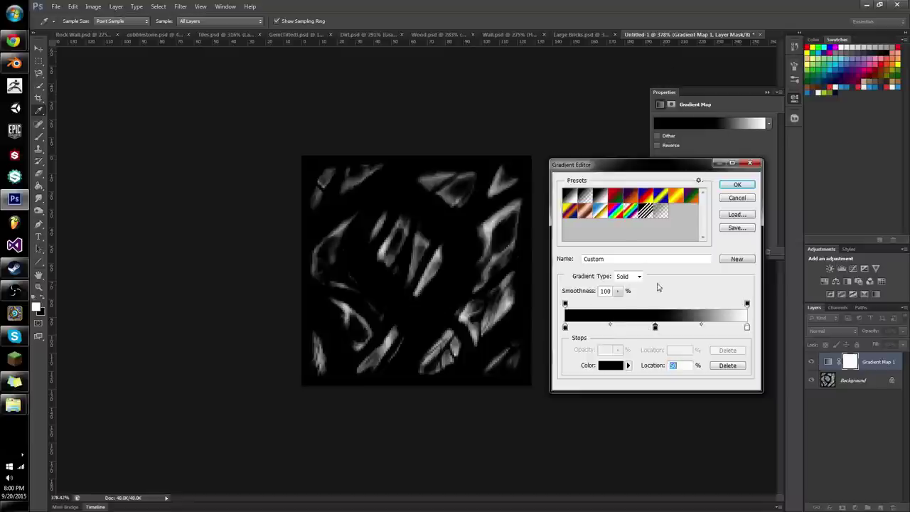
click(610, 369)
click(609, 366)
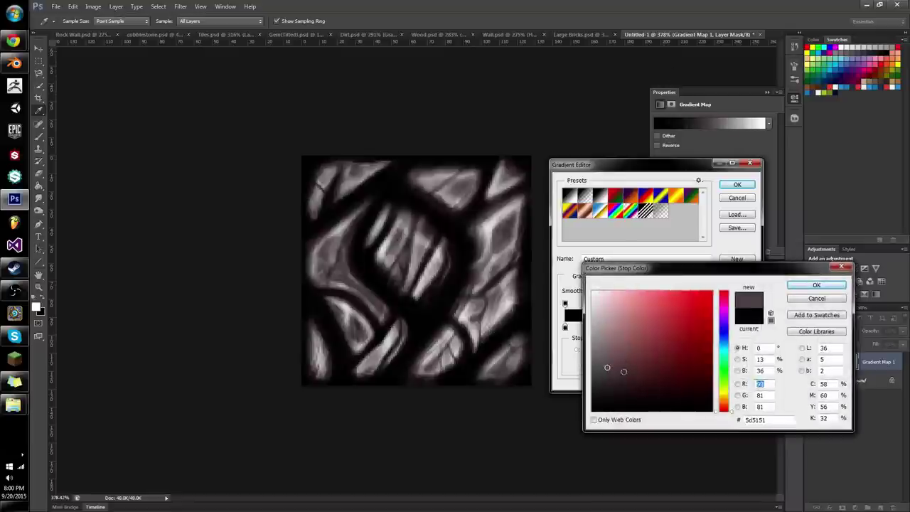
mouse_move(624, 372)
mouse_down()
mouse_move(620, 349)
mouse_move(652, 327)
mouse_move(677, 362)
mouse_move(681, 322)
mouse_move(640, 356)
mouse_move(712, 354)
mouse_move(681, 329)
mouse_move(654, 346)
mouse_move(680, 334)
mouse_move(619, 320)
mouse_move(726, 340)
mouse_move(620, 332)
mouse_move(641, 368)
mouse_move(660, 367)
mouse_move(648, 349)
mouse_move(657, 367)
mouse_up()
click(725, 404)
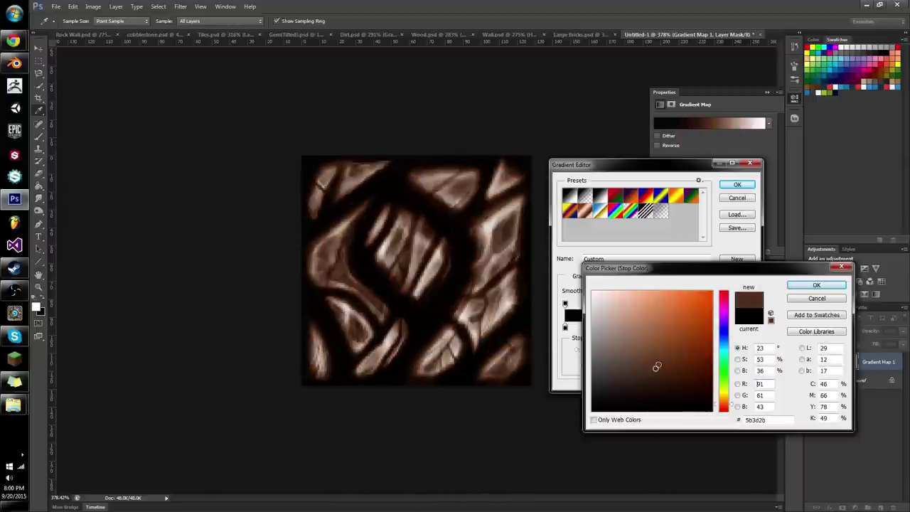
click(815, 285)
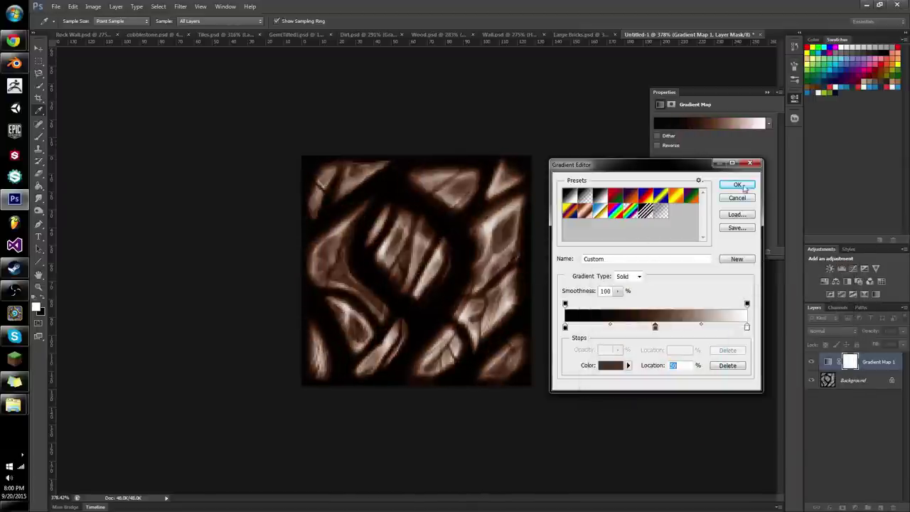
click(744, 186)
mouse_move(402, 265)
mouse_down()
mouse_move(373, 265)
mouse_move(453, 264)
mouse_move(420, 265)
mouse_up()
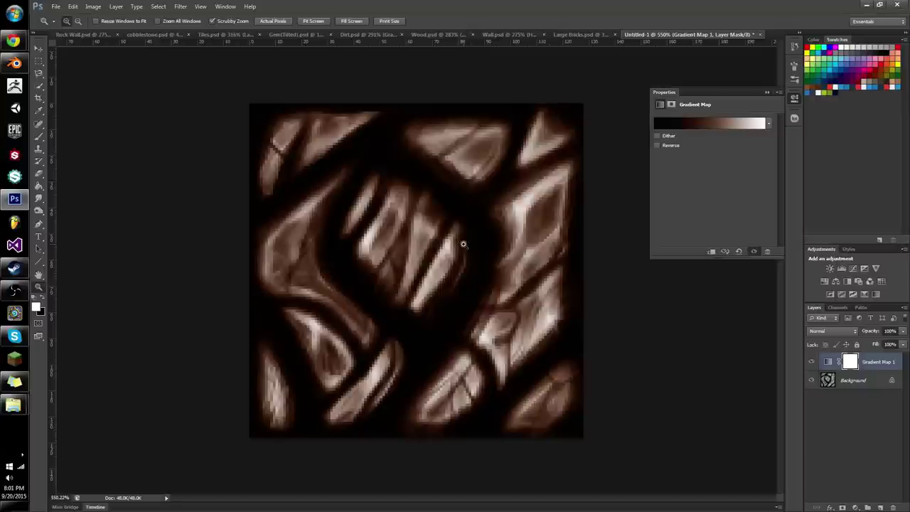
click(695, 131)
click(739, 185)
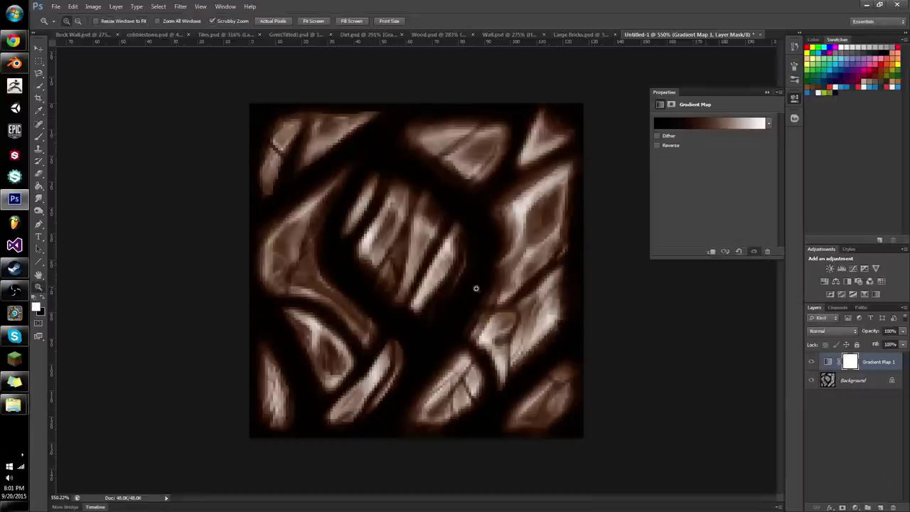
Add a Gradient Fill layer above the Gradient Map and set its gradient's transparent end to 100% opacity
click(855, 508)
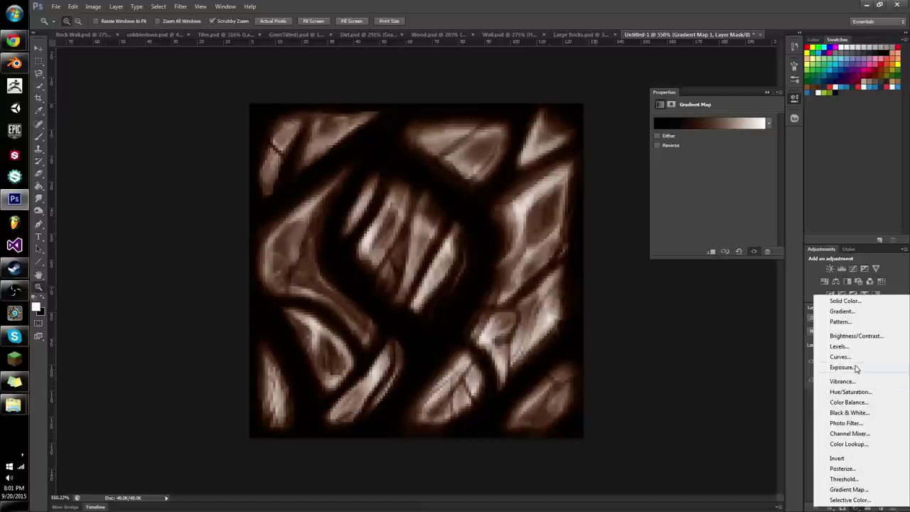
click(843, 312)
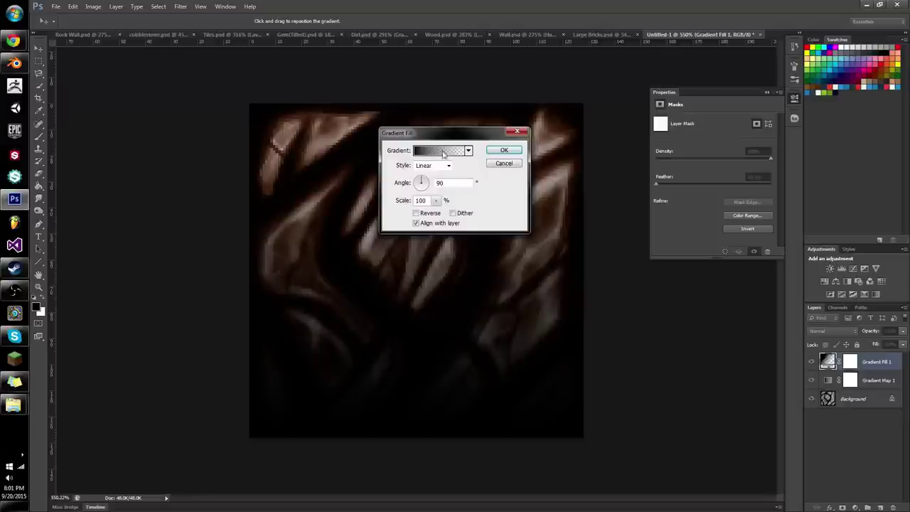
click(445, 151)
click(746, 306)
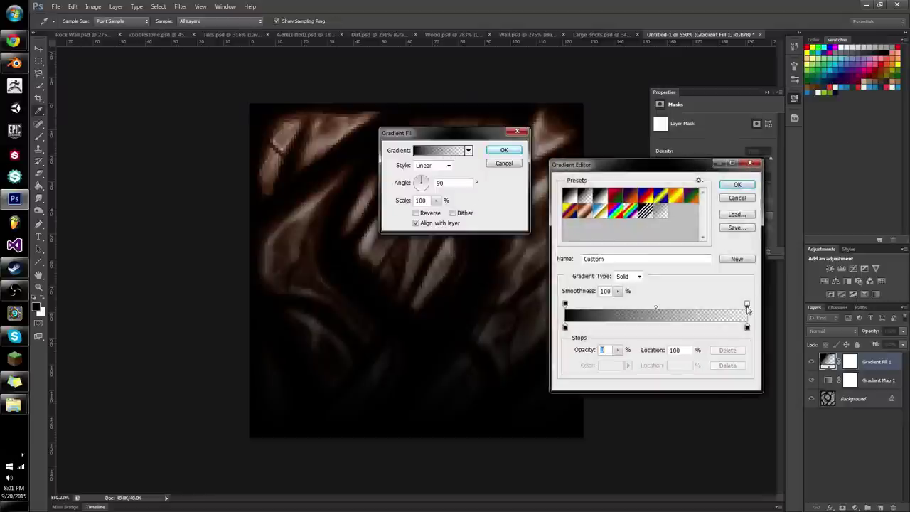
drag(618, 354, 666, 300)
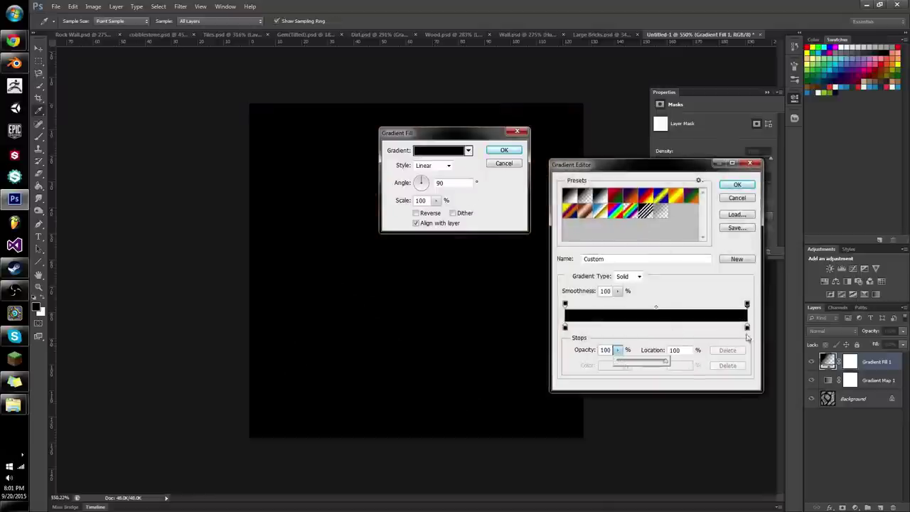
Change the colour stop at the gradient's 100% end to a light orange
click(747, 327)
double_click(747, 328)
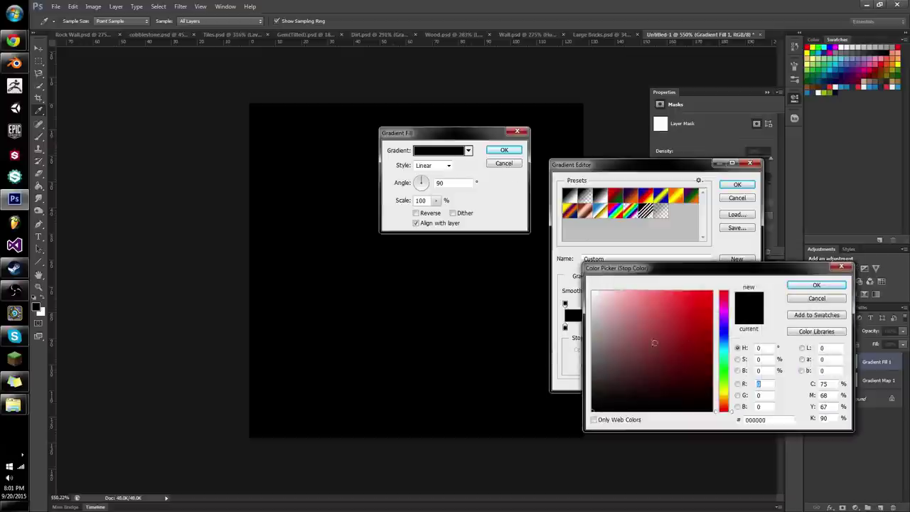
text(255)
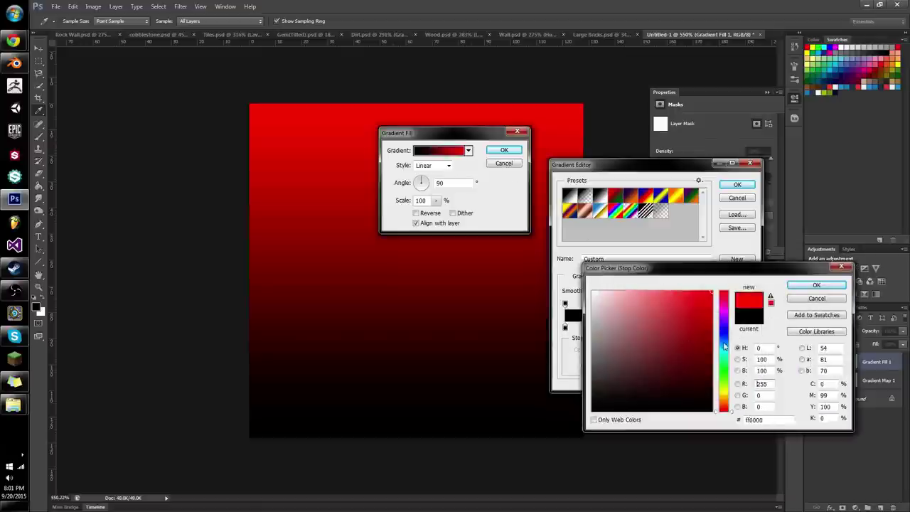
click(724, 402)
drag(669, 314, 636, 307)
click(817, 284)
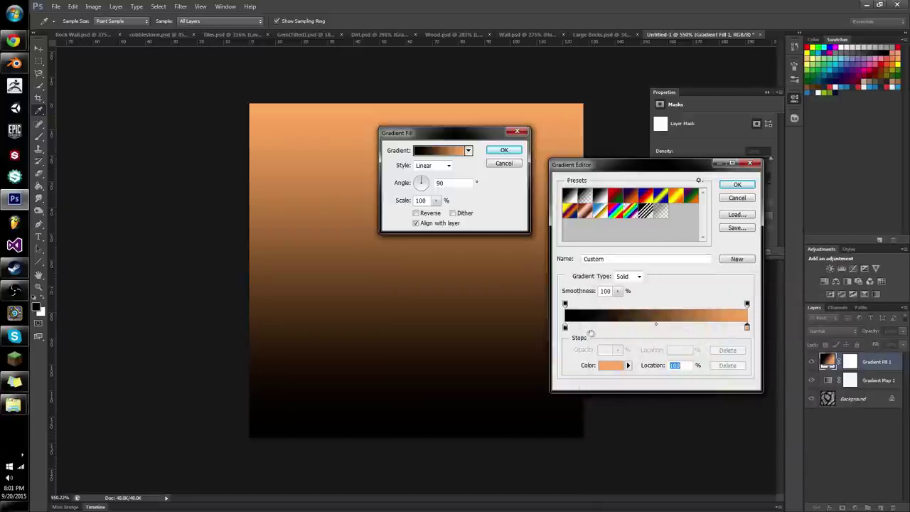
Change the gradient's starting colour stop to light cyan (9ef2f9) and apply the Gradient Fill
click(565, 327)
click(609, 367)
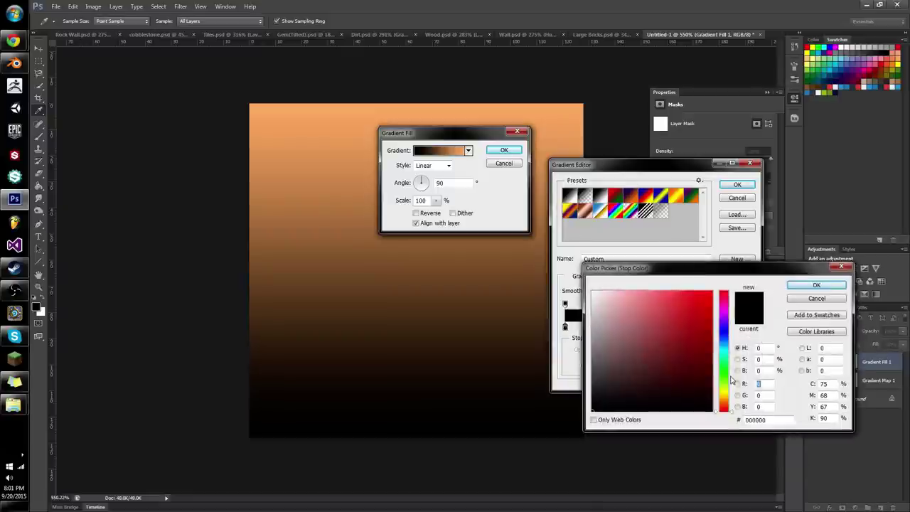
drag(725, 381, 725, 349)
click(645, 308)
drag(645, 308, 636, 292)
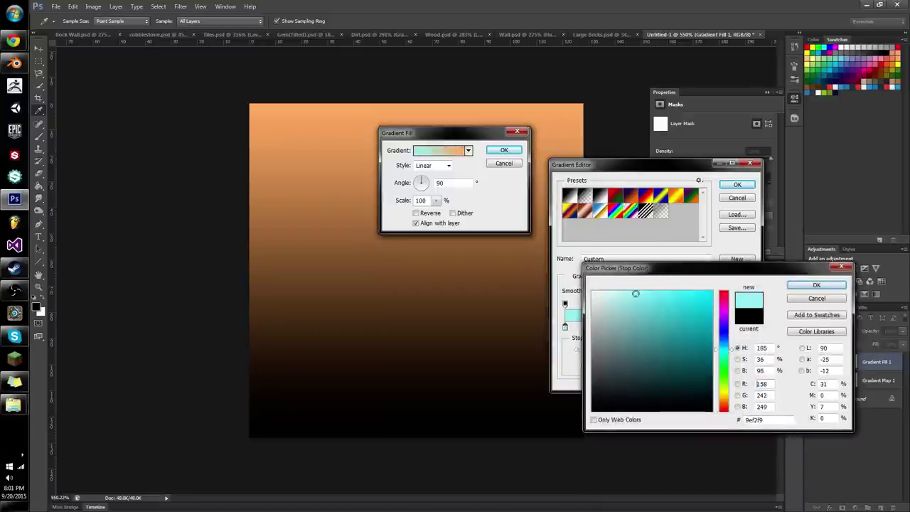
click(808, 288)
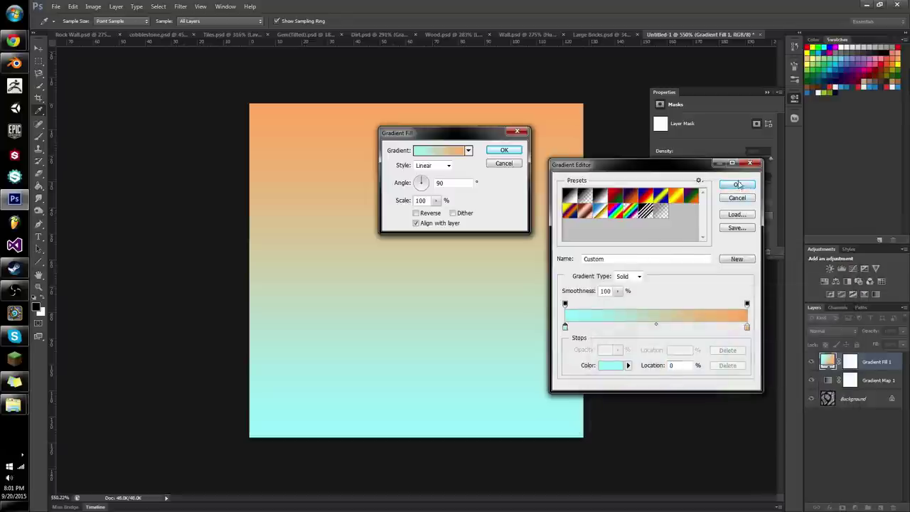
click(738, 185)
click(504, 150)
Set the Gradient Fill layer's blend mode to Color and try out reduced layer opacities
click(832, 331)
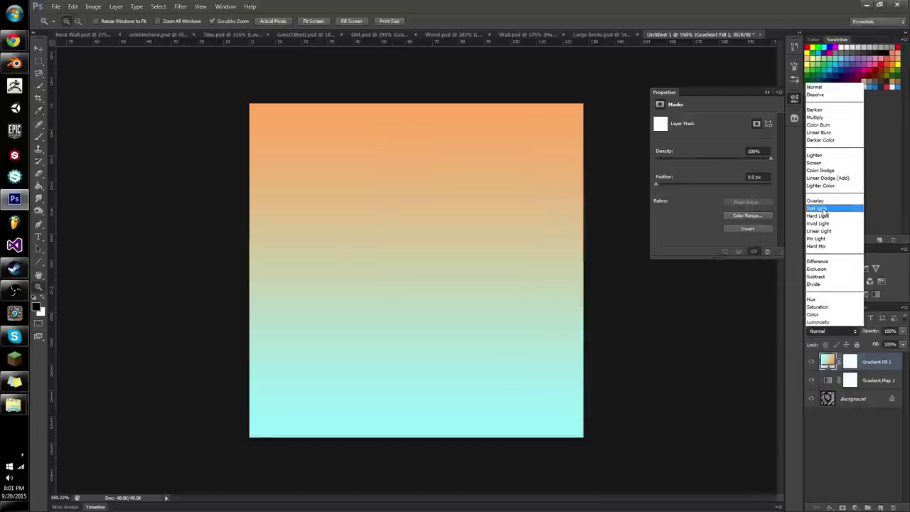
click(831, 315)
click(902, 332)
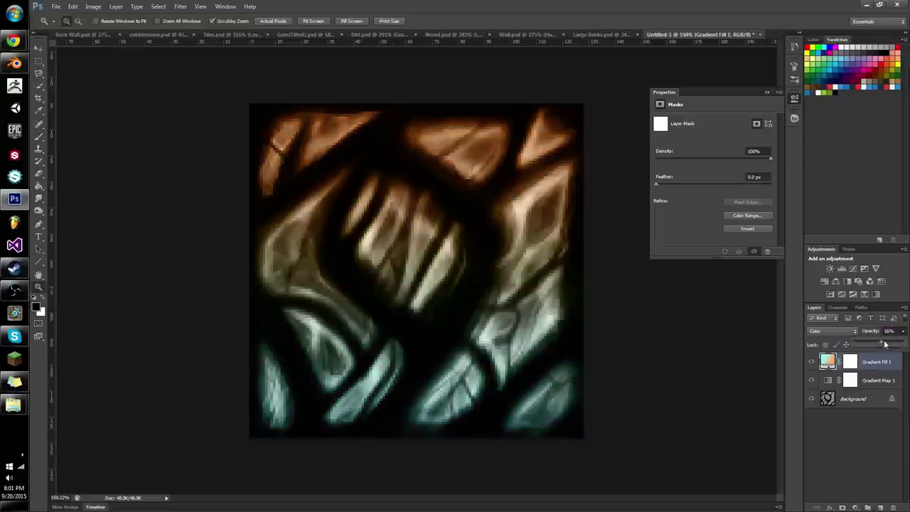
drag(870, 344, 881, 344)
Hide the Gradient Map layer and select the Gradient Fill layer, keeping its Color blend mode
click(850, 381)
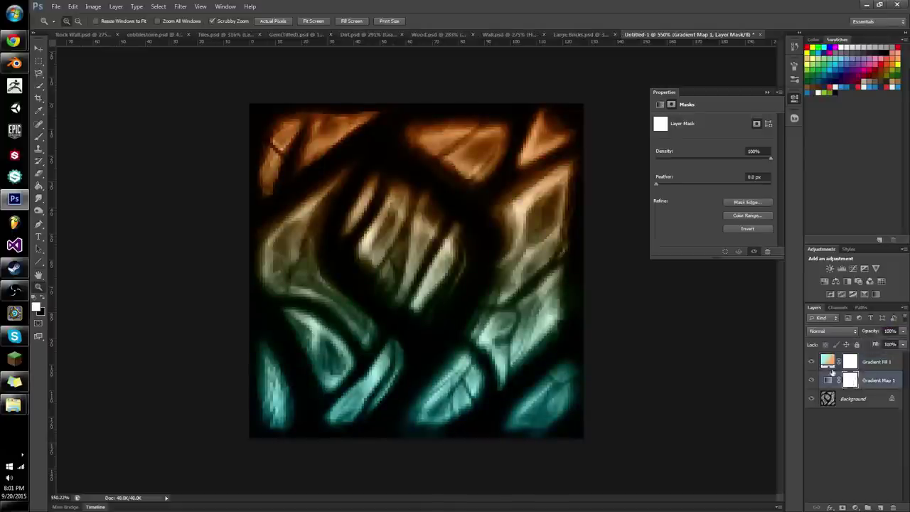
click(811, 380)
click(830, 363)
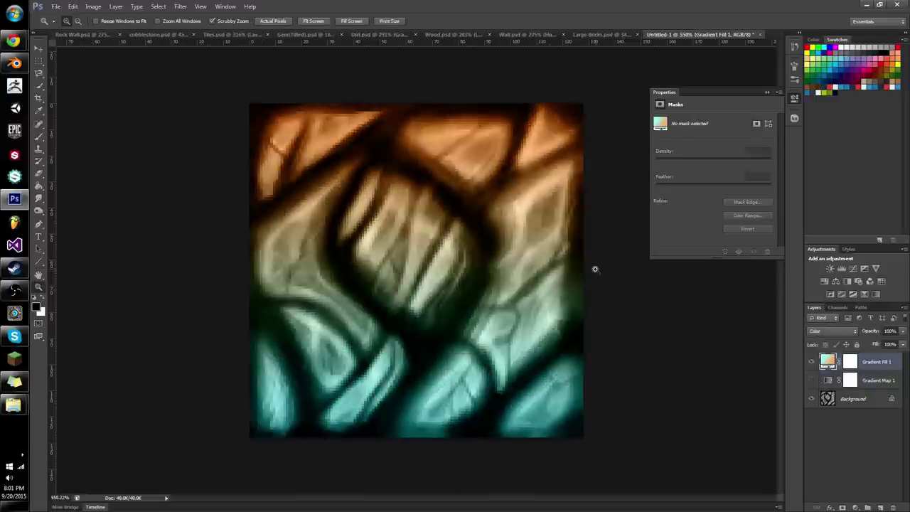
click(834, 331)
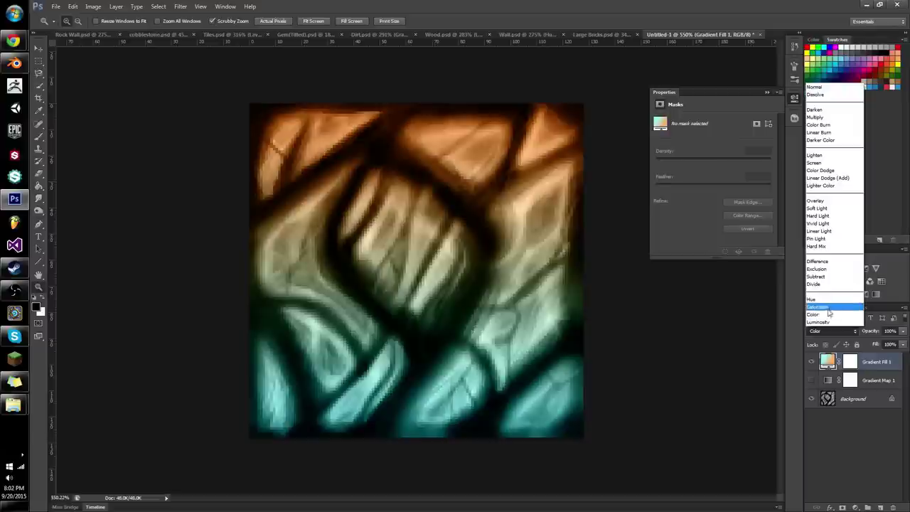
click(441, 282)
mouse_move(433, 290)
mouse_down()
mouse_move(388, 288)
mouse_move(433, 295)
mouse_up()
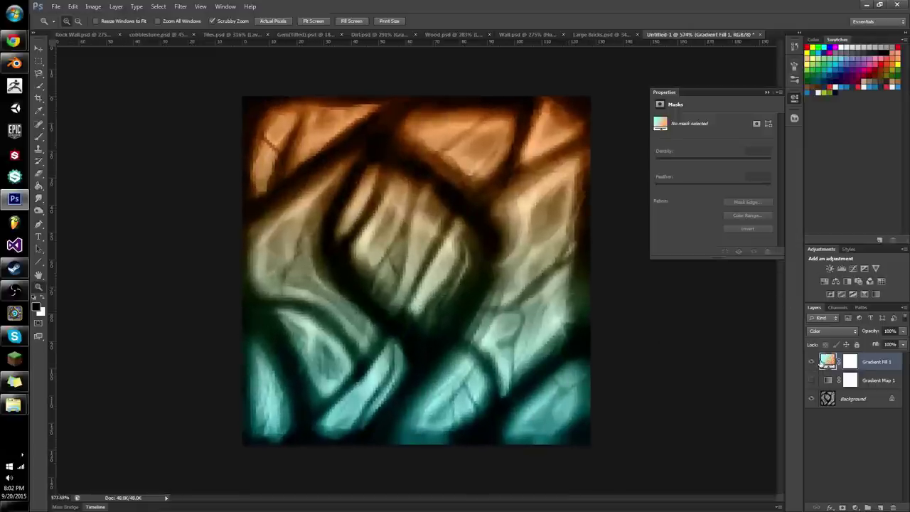
Try the Gradient Fill at larger scales, then apply a scale of 10%
double_click(828, 361)
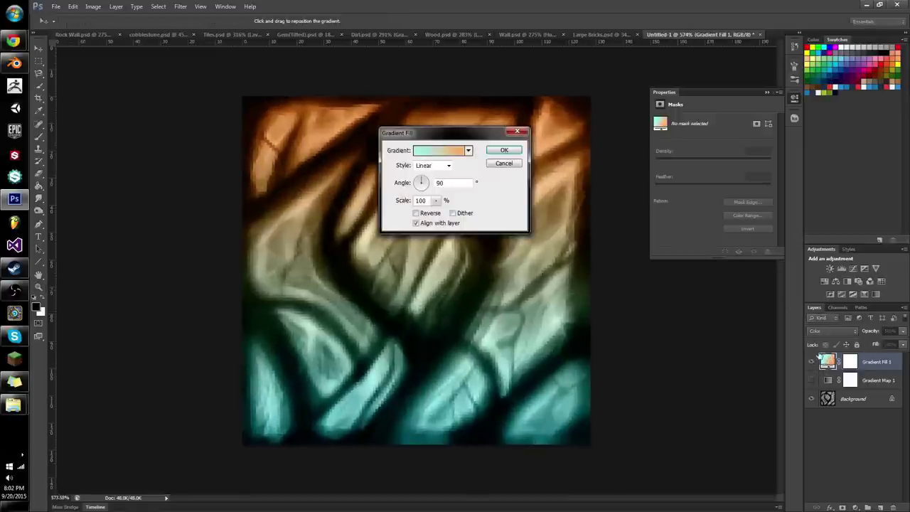
click(436, 201)
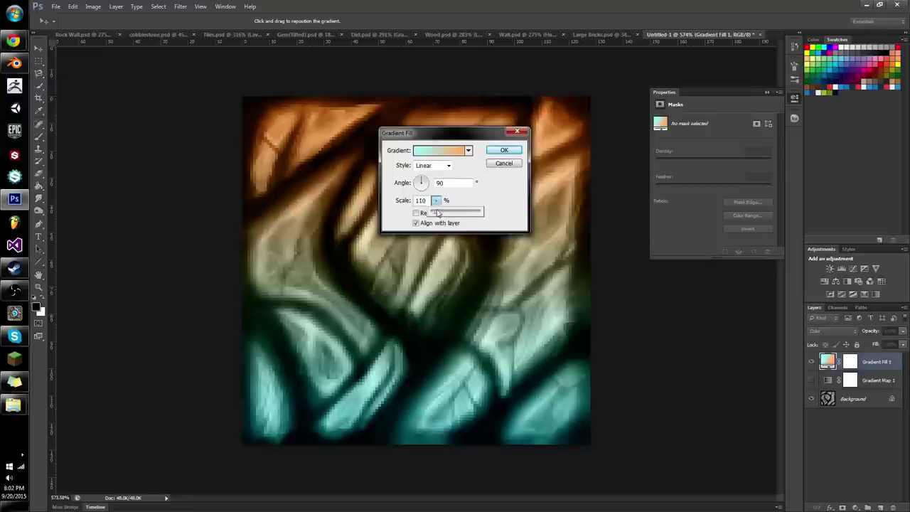
drag(453, 214, 435, 215)
drag(427, 200, 411, 201)
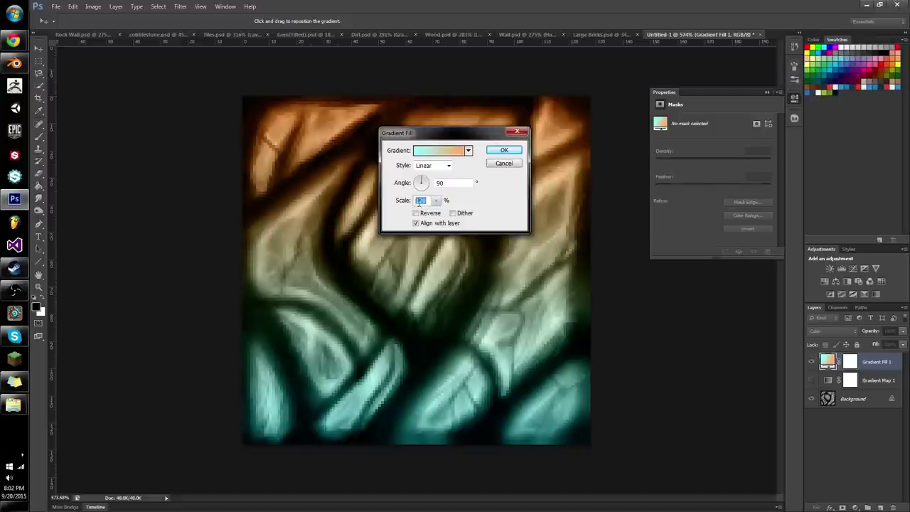
text(10)
key(Return)
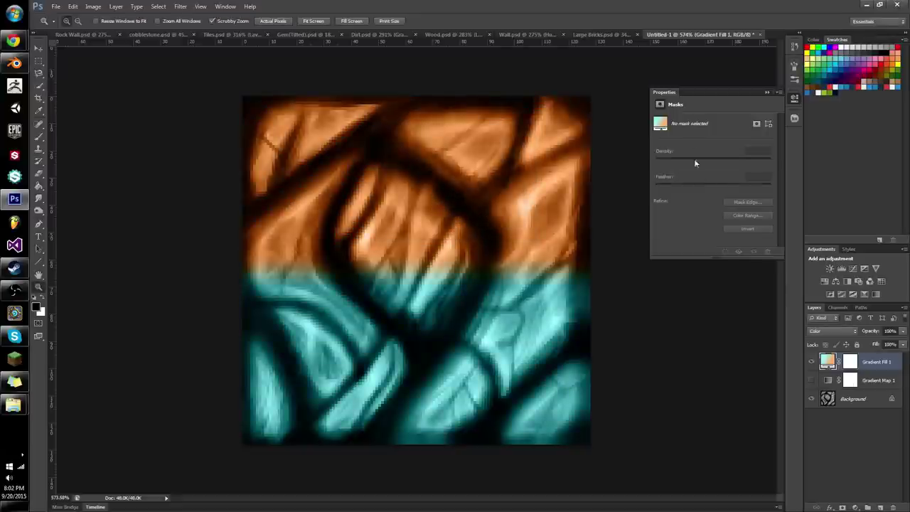
Return the Gradient Fill's scale to 100% and apply it
double_click(828, 361)
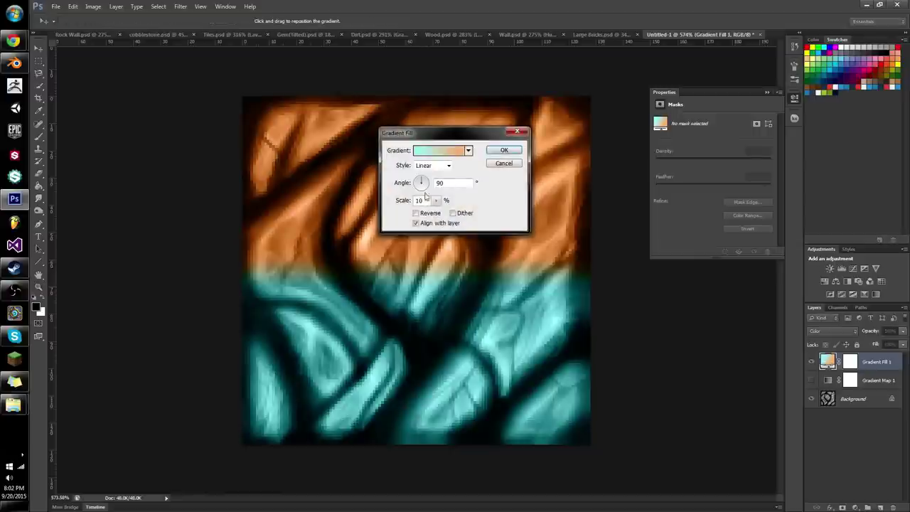
text(1988)
key(BackSpace)
text(00)
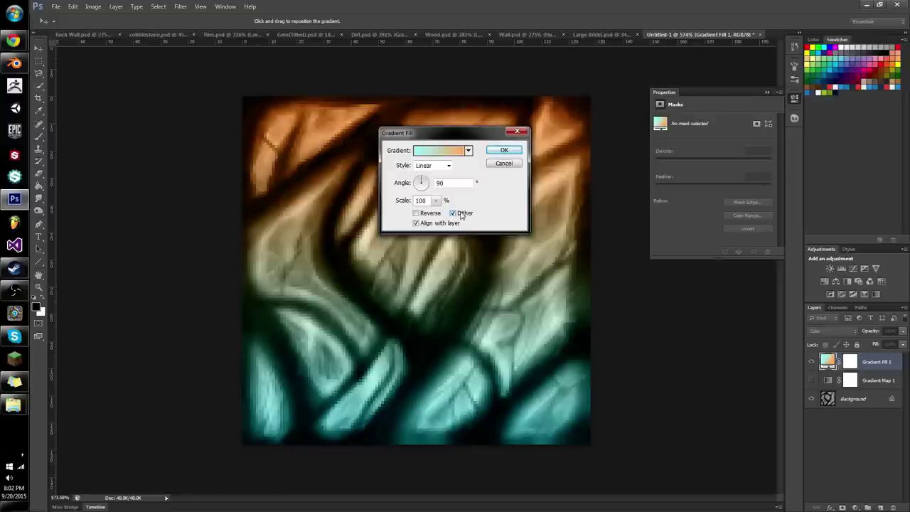
click(505, 149)
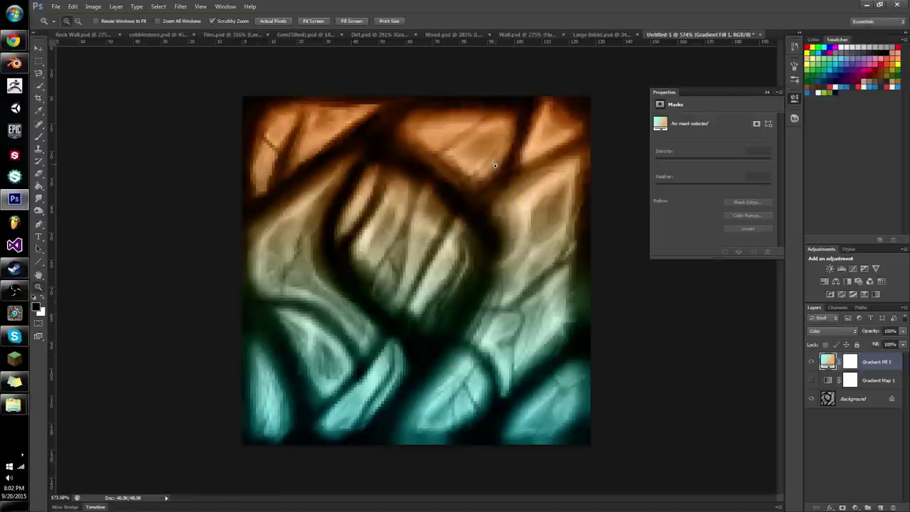
Change the Gradient Fill's style to Radial and its scale to 149%, with the dialog moved off the texture
double_click(828, 361)
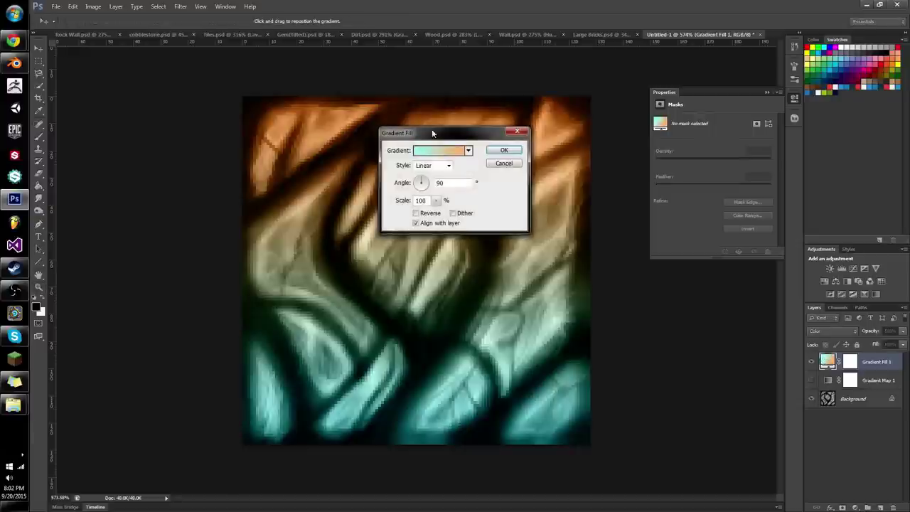
click(433, 166)
click(427, 183)
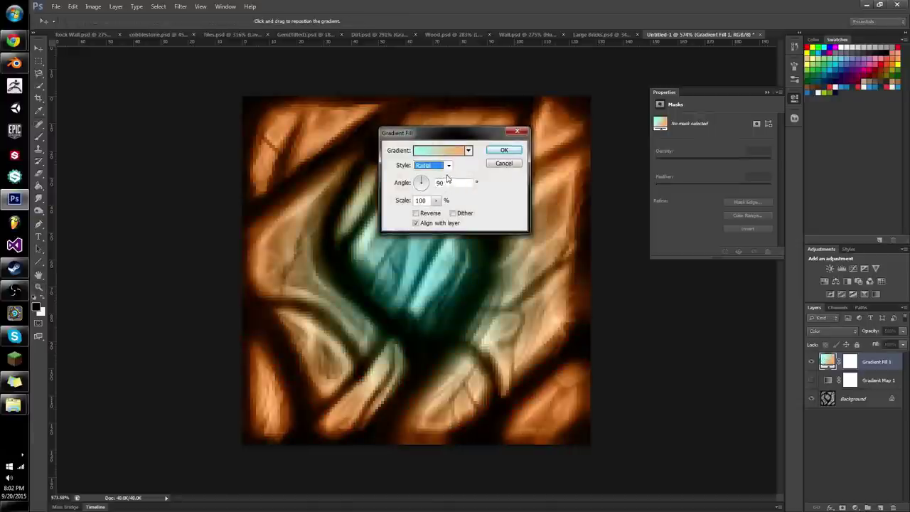
drag(463, 135, 767, 181)
click(741, 247)
drag(742, 262, 745, 262)
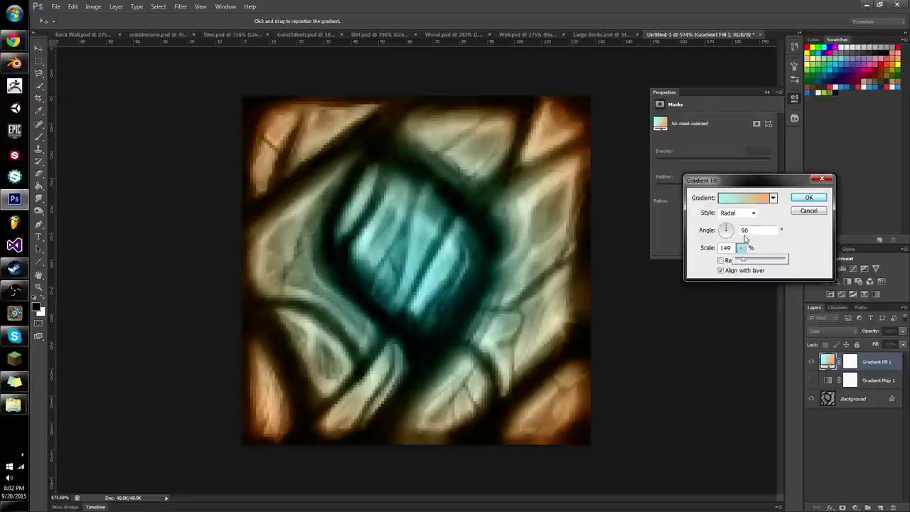
Reverse the radial Gradient Fill's colours, set its scale to 199%, and apply the fill
click(704, 276)
click(722, 260)
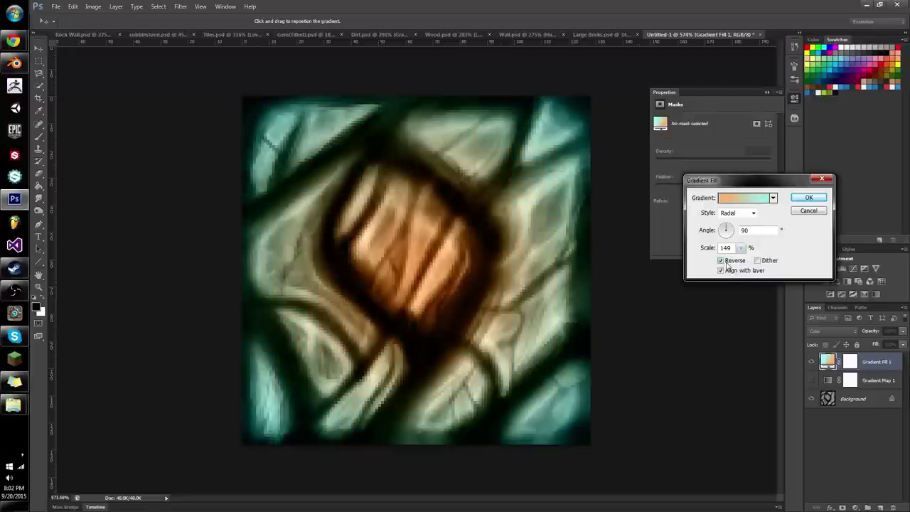
click(729, 262)
click(730, 262)
click(742, 249)
drag(747, 263, 748, 263)
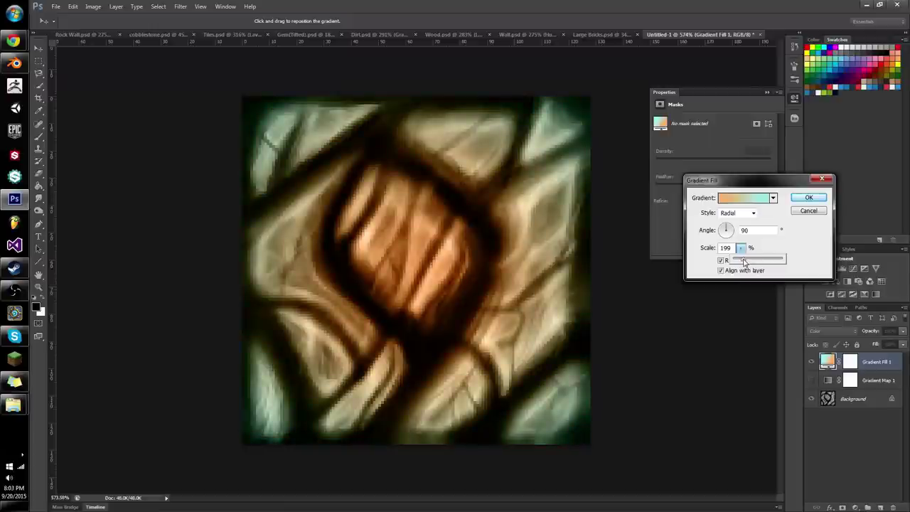
click(809, 198)
Select the Background layer and set up the Brush at 1 px with white as the foreground colour
drag(465, 240, 415, 260)
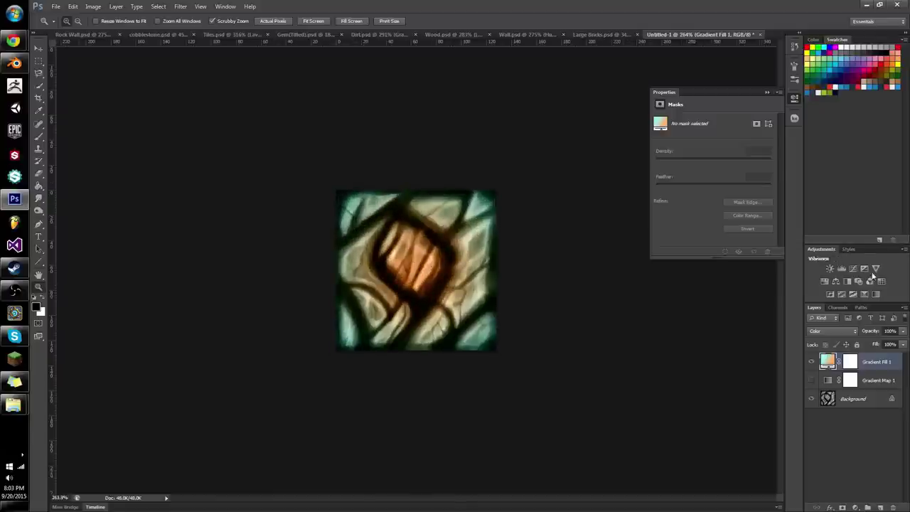
click(857, 400)
drag(460, 265, 488, 258)
key(b)
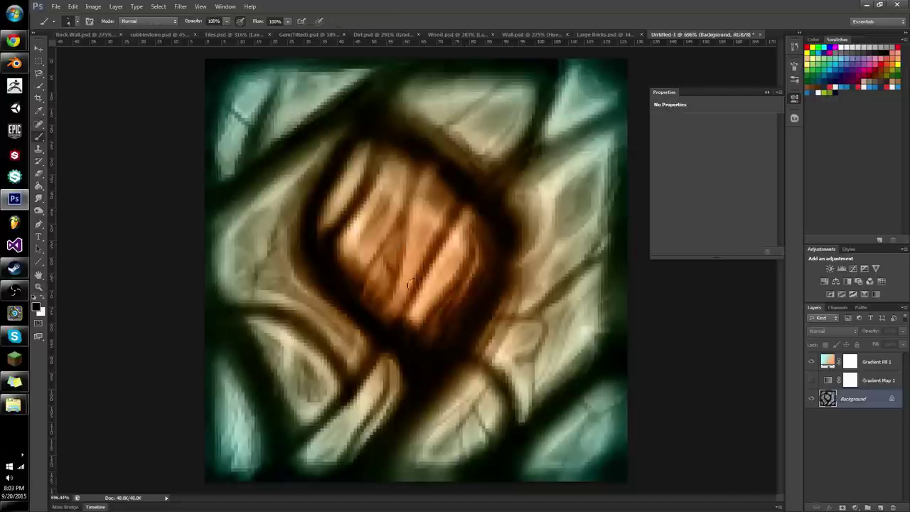
key(bracketleft)
key(x)
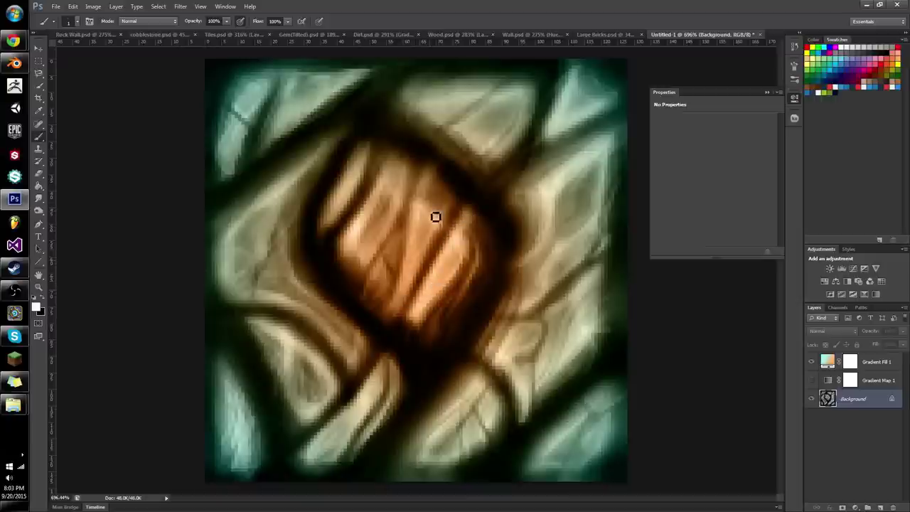
Apply Auto Tone to the Background layer to strengthen the stone's highlights
click(93, 7)
click(118, 45)
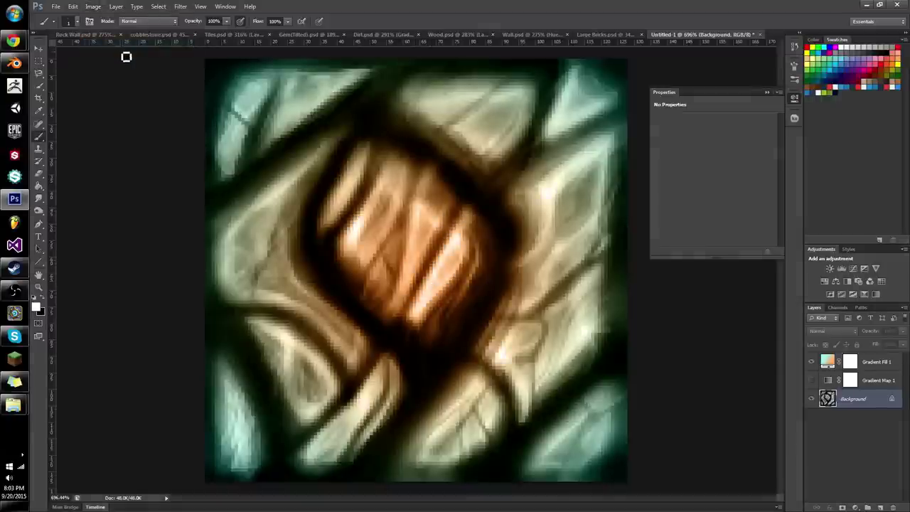
key(z)
drag(495, 276, 471, 254)
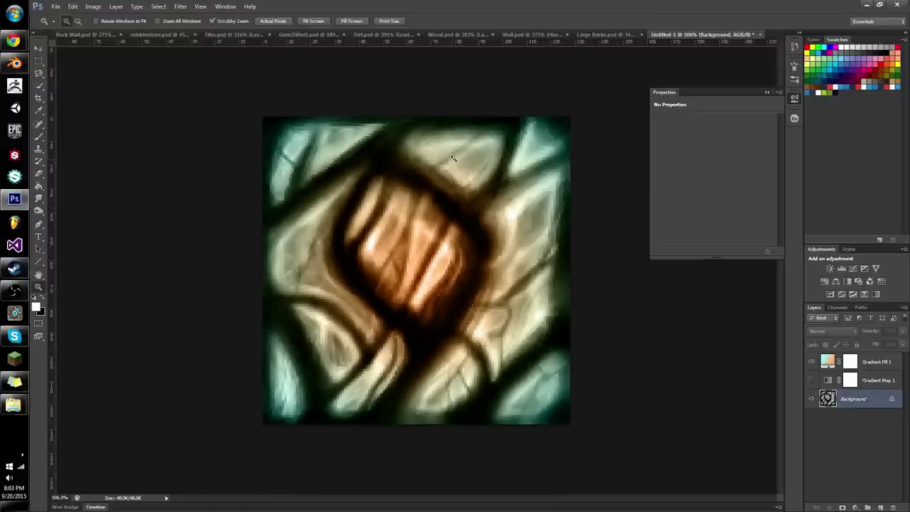
Paint thin cracks and highlights on the stone above the central one, alternating between black and white
drag(452, 157, 480, 155)
key(b)
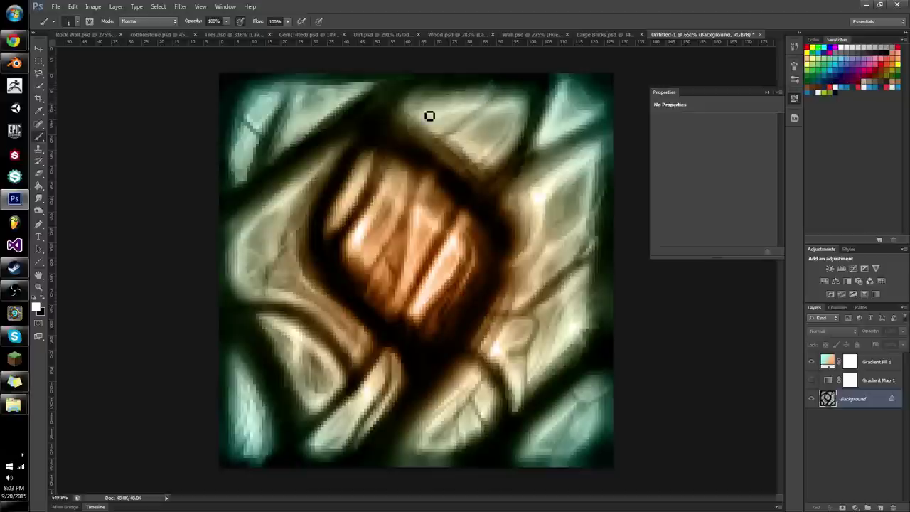
key(x)
key(x)
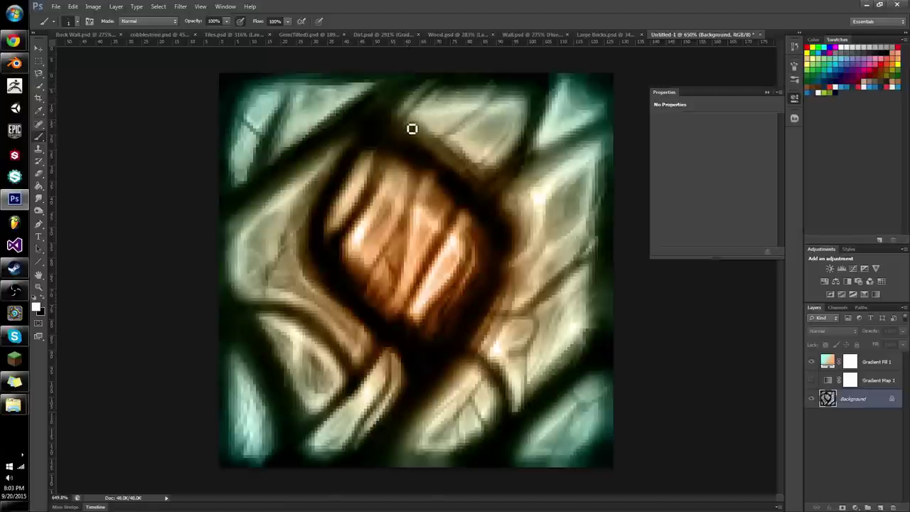
key(x)
key(x)
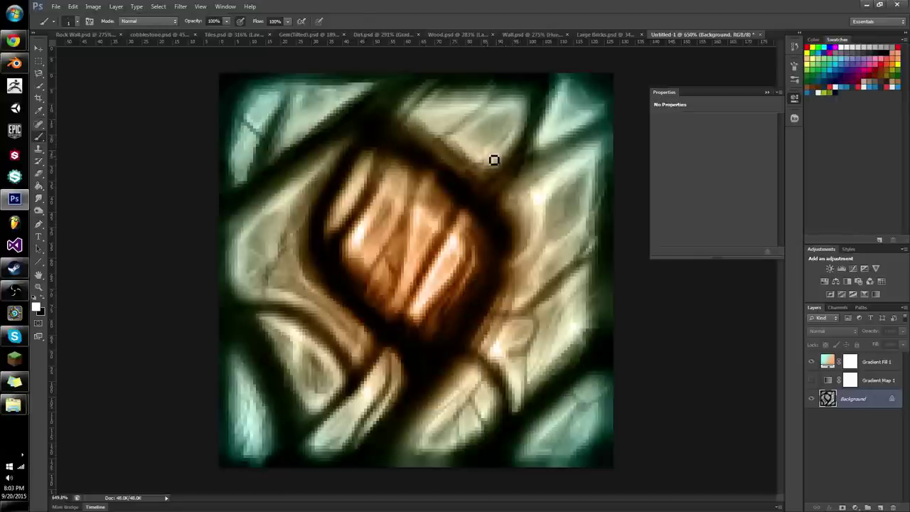
Resize the image to 256 × 256 pixels with Bicubic Automatic resampling and inspect the enlarged texture
key(z)
drag(491, 161, 467, 180)
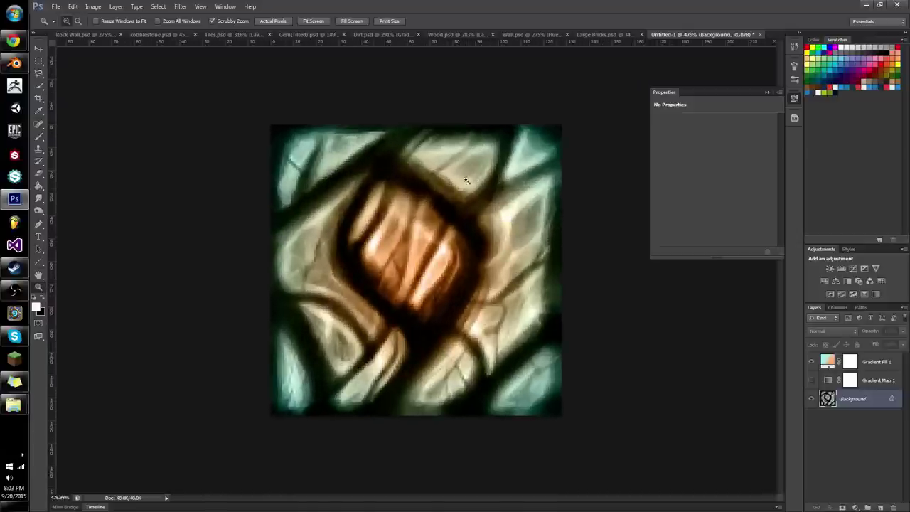
click(93, 6)
click(125, 74)
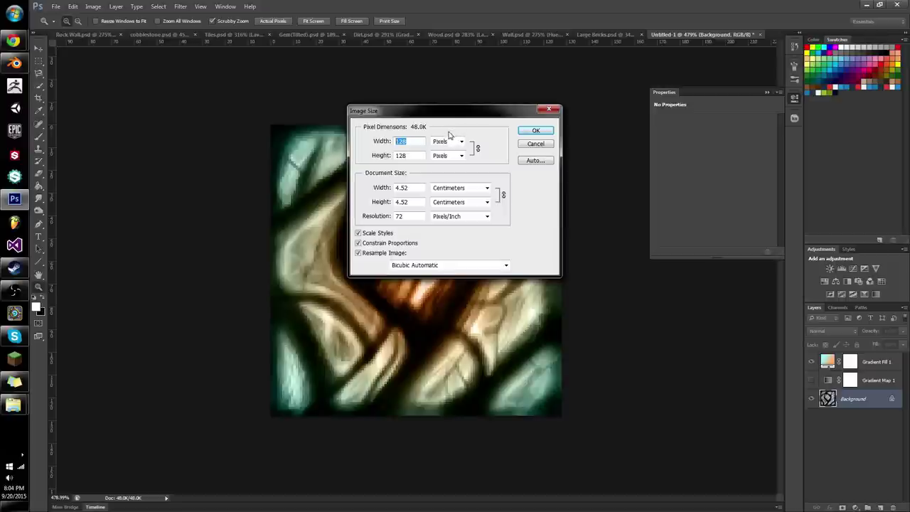
text(256)
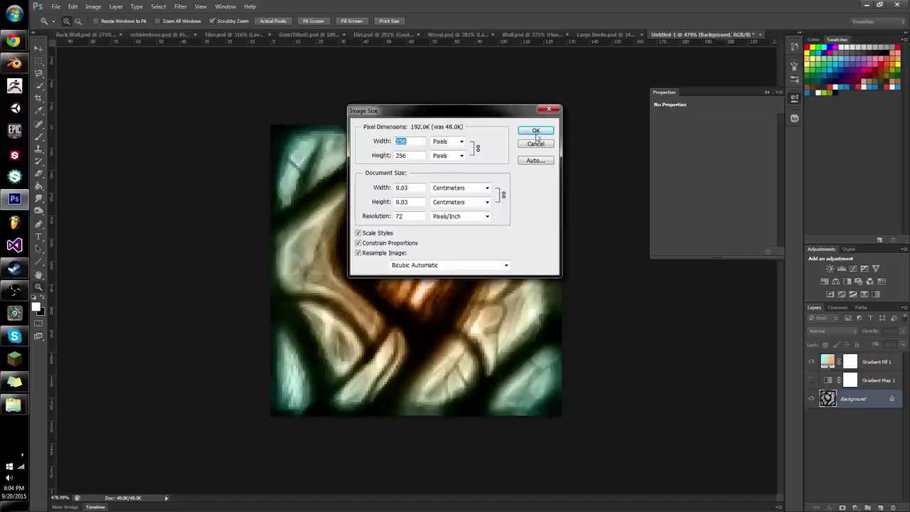
click(536, 132)
mouse_move(435, 193)
mouse_down()
mouse_move(404, 194)
mouse_move(436, 200)
mouse_up()
key(b)
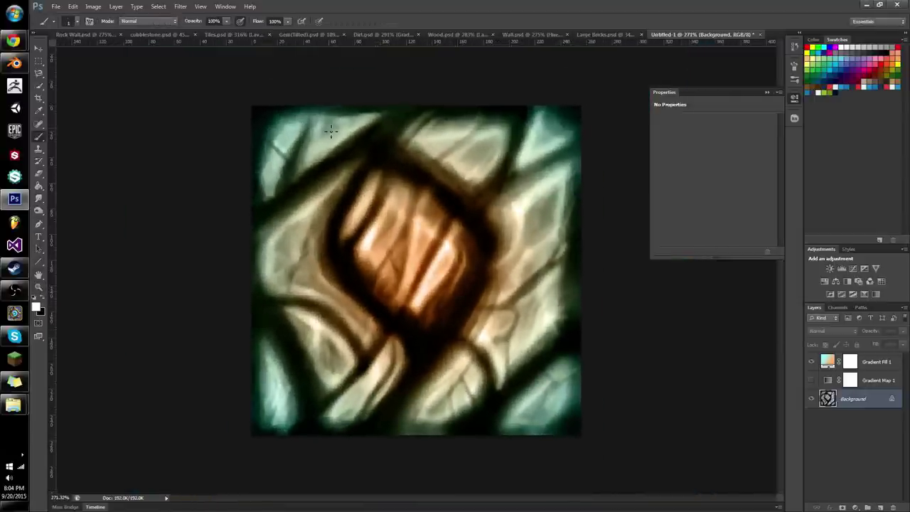
key(z)
drag(320, 134, 367, 141)
drag(334, 175, 304, 178)
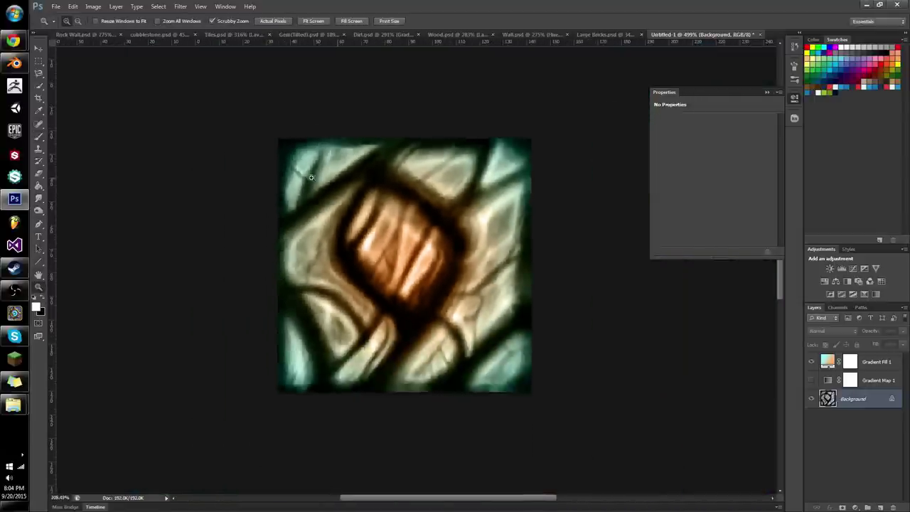
drag(355, 209, 367, 175)
Try a Smart Blur on the Background layer with radius 3.0, threshold 25.0 and Low quality
click(187, 6)
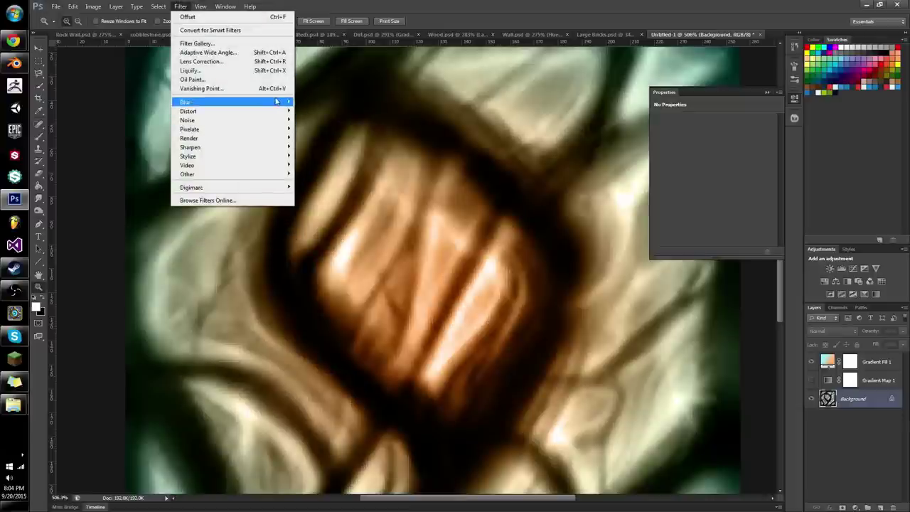
mouse_move(276, 102)
click(145, 218)
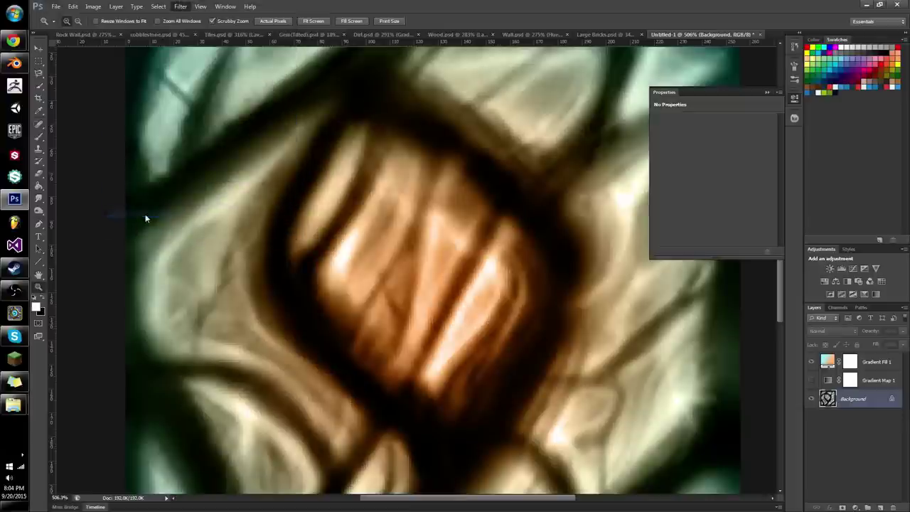
click(389, 234)
click(390, 234)
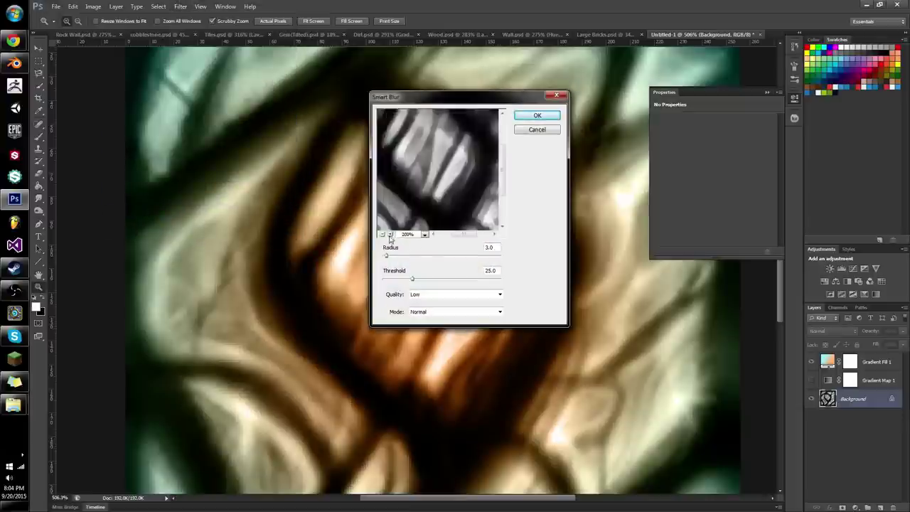
click(390, 234)
click(538, 116)
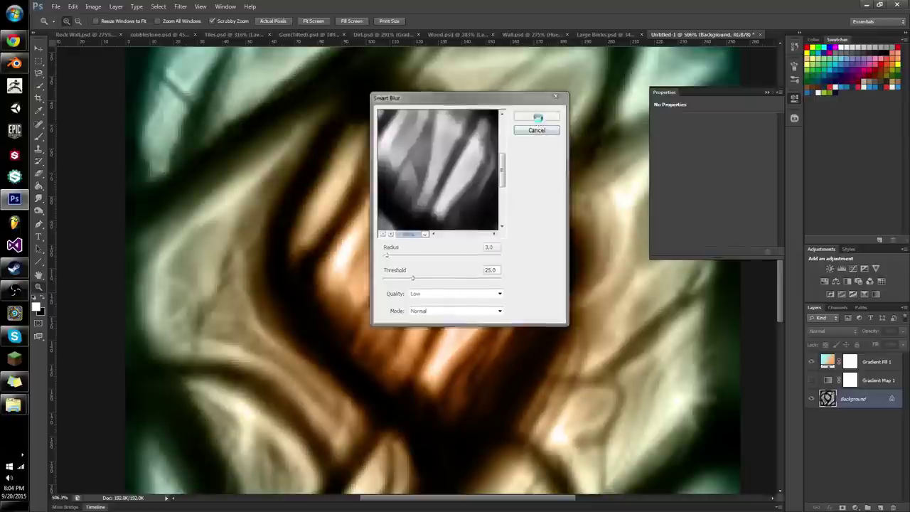
drag(450, 249, 518, 229)
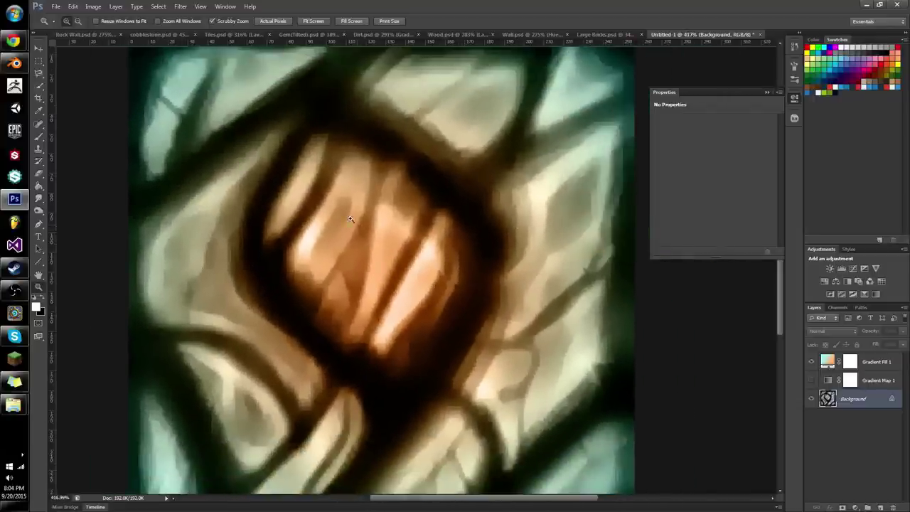
drag(350, 219, 390, 264)
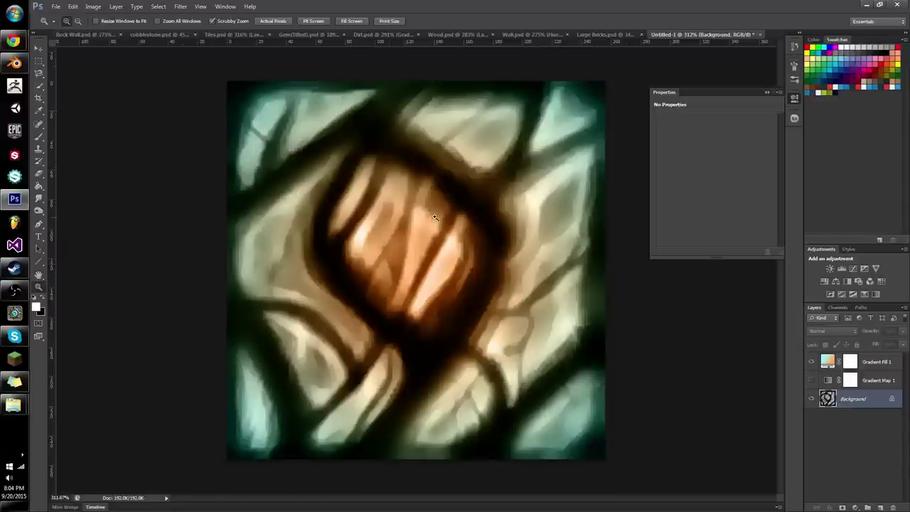
drag(434, 217, 420, 249)
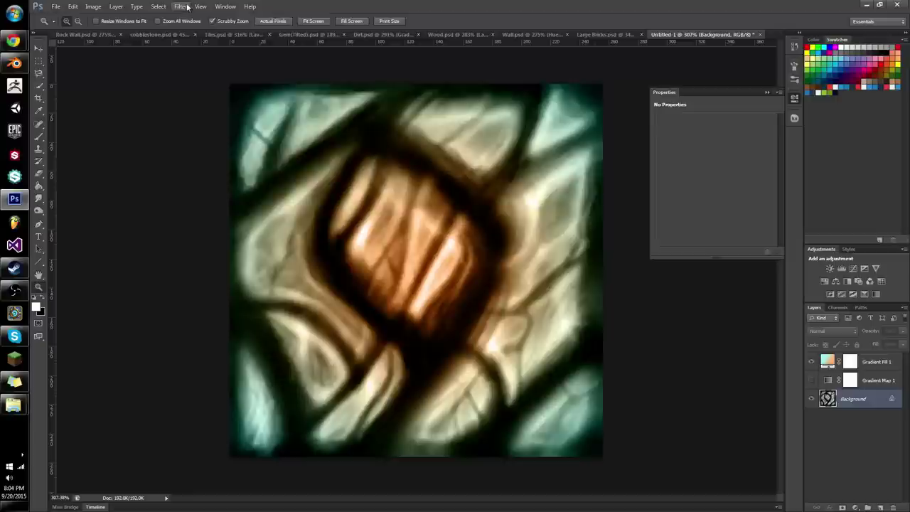
click(181, 6)
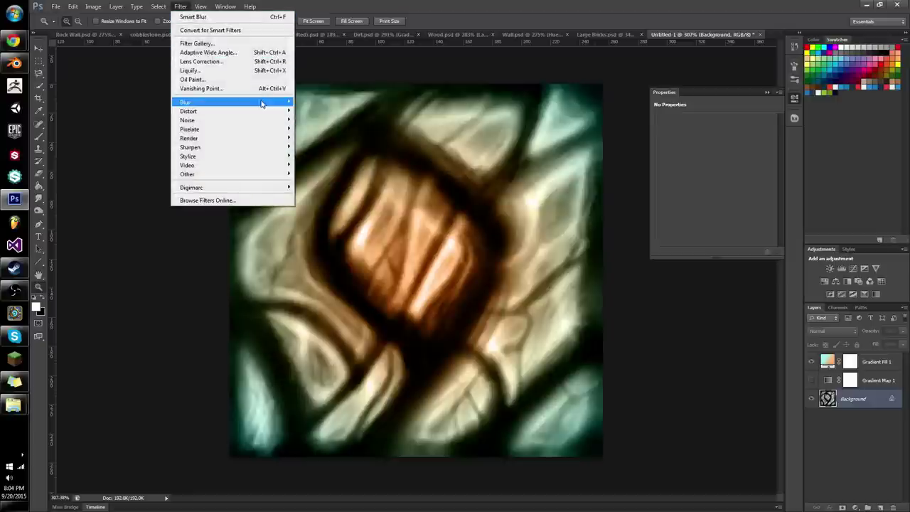
mouse_move(260, 102)
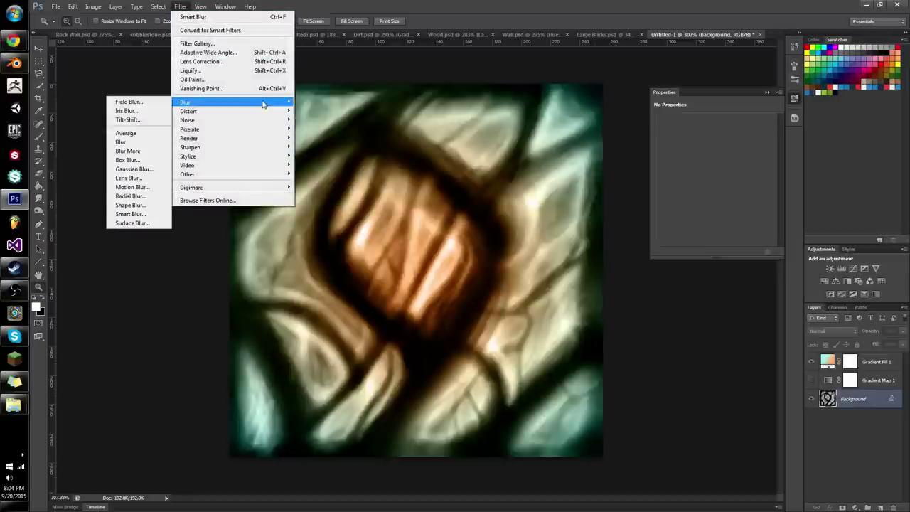
click(155, 182)
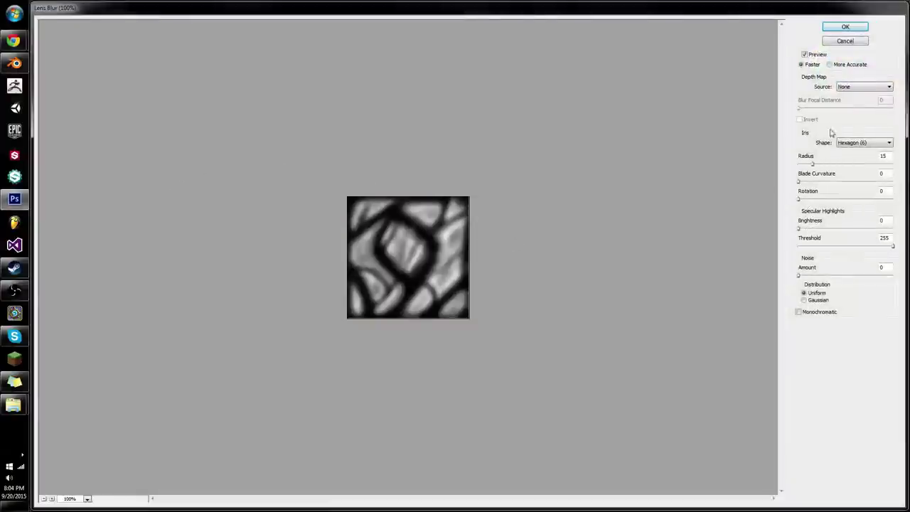
click(861, 40)
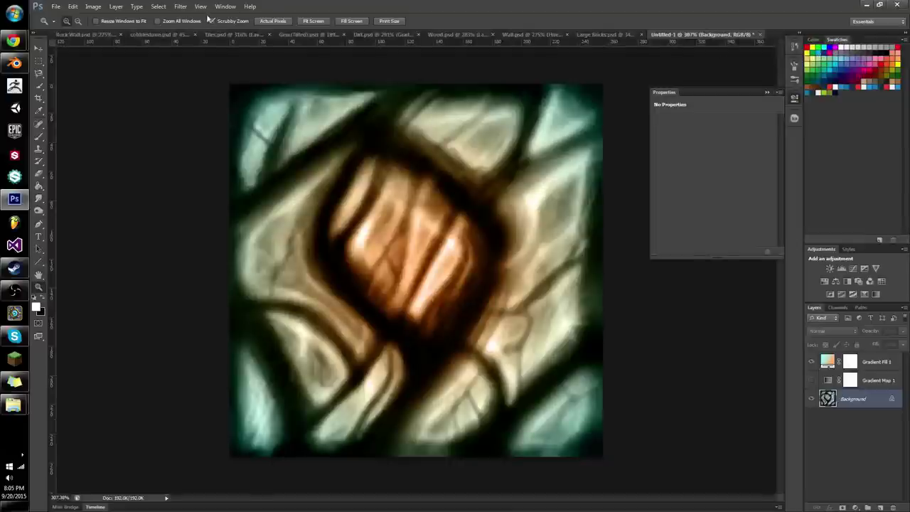
Try the Ripple distortion on the Background layer, comparing the Large, Small and Medium sizes and adjusting the amount
click(194, 9)
mouse_move(180, 7)
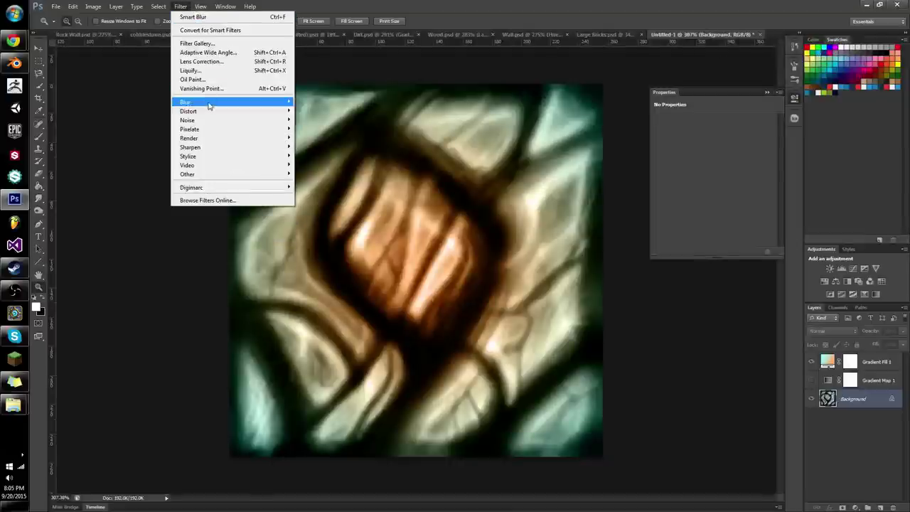
mouse_move(209, 104)
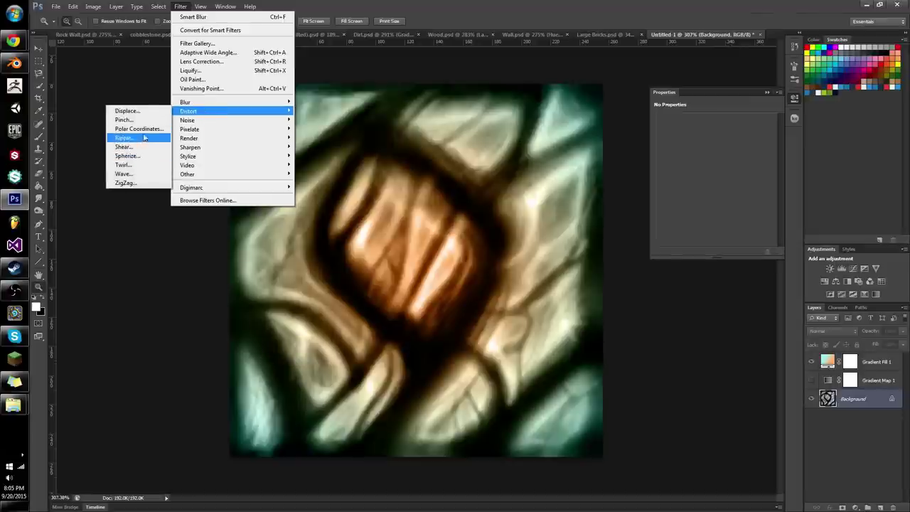
click(142, 138)
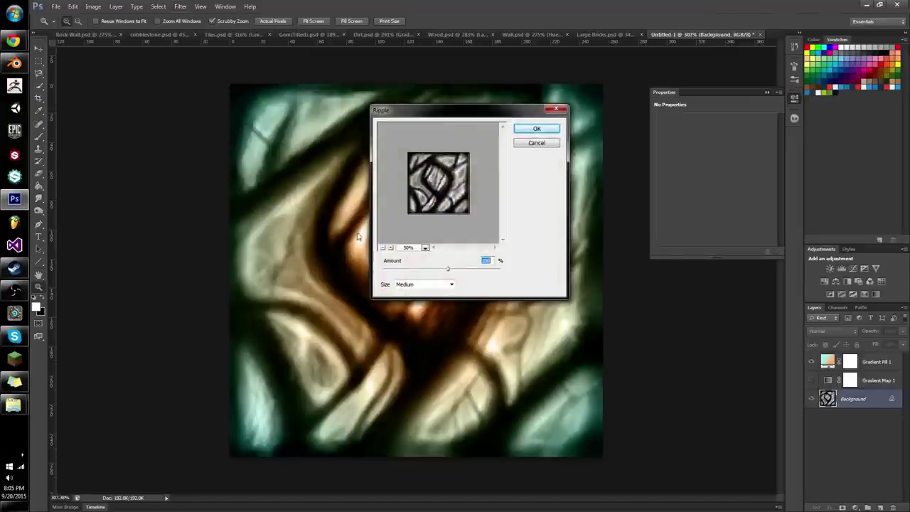
click(436, 284)
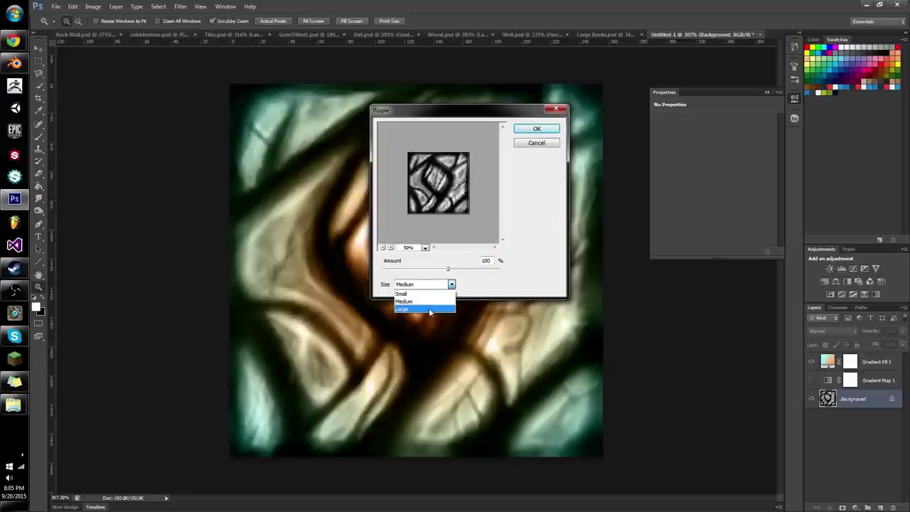
click(431, 308)
click(446, 285)
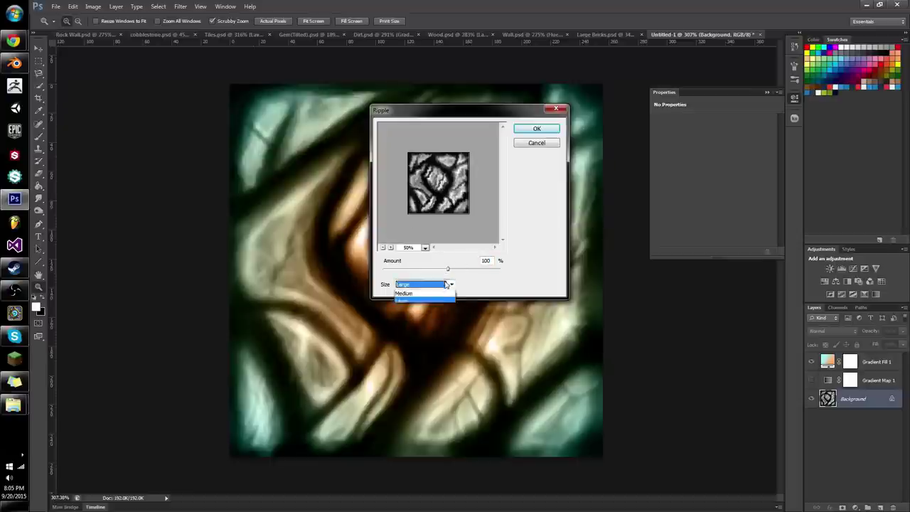
click(441, 292)
click(447, 284)
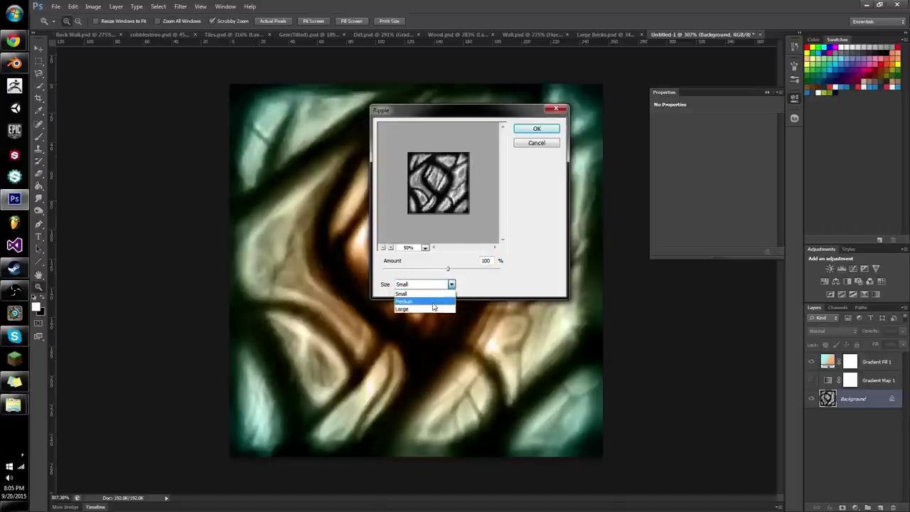
click(441, 300)
drag(448, 269, 425, 261)
click(537, 128)
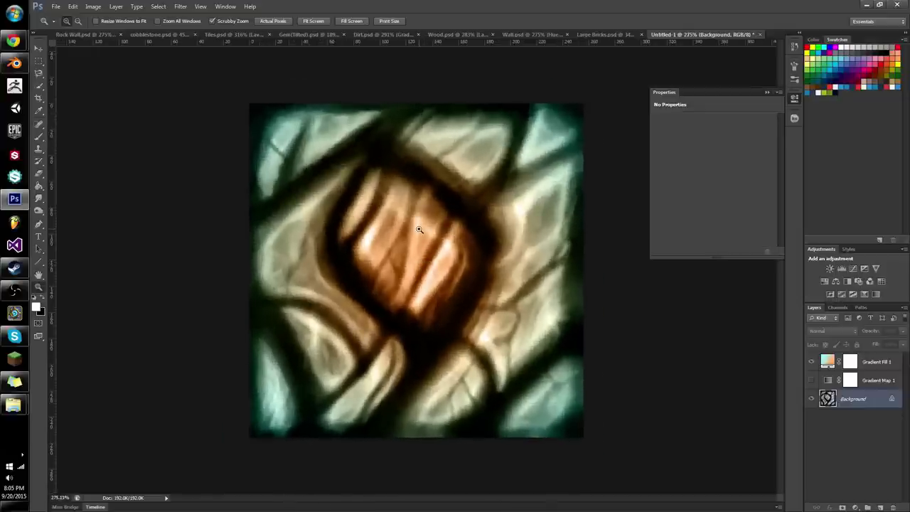
Select the Gradient Fill layer, then open the Gradient Map layer's settings for review
click(829, 364)
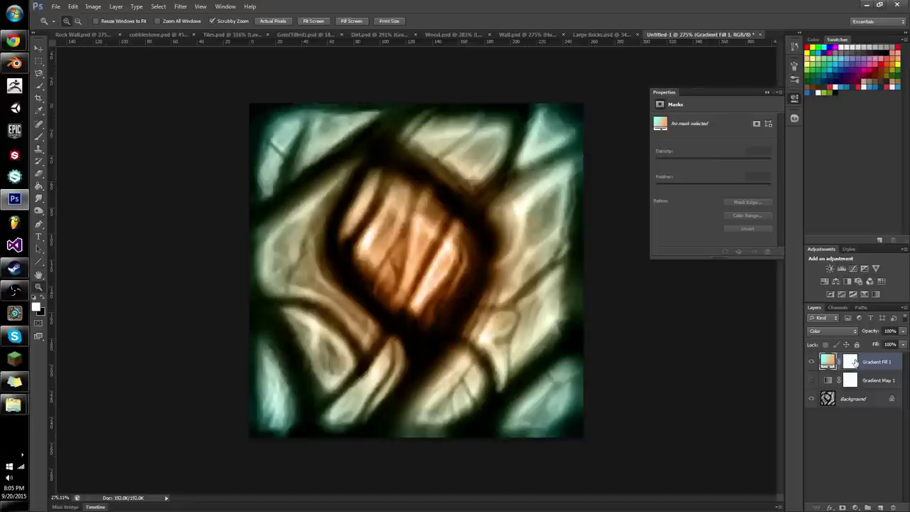
click(829, 381)
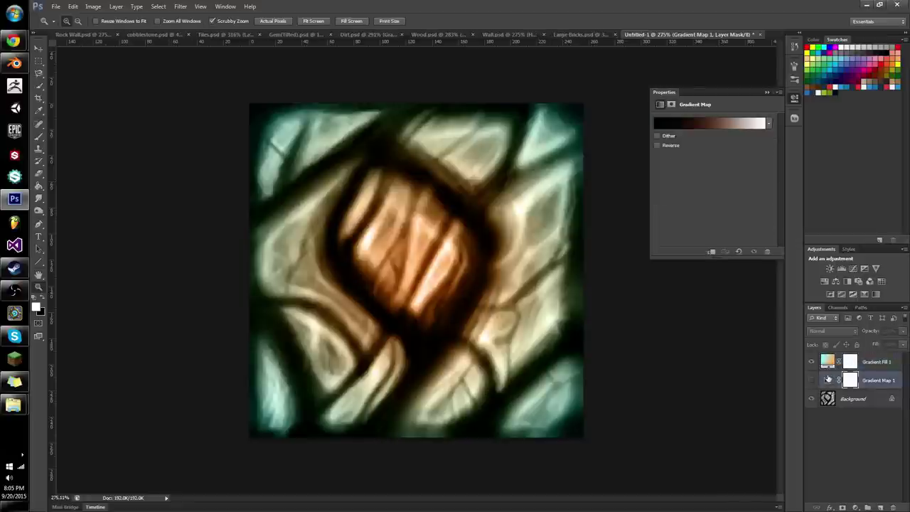
Delete the Gradient Map 1 layer and duplicate the Gradient Fill 1 layer
key(Delete)
click(832, 361)
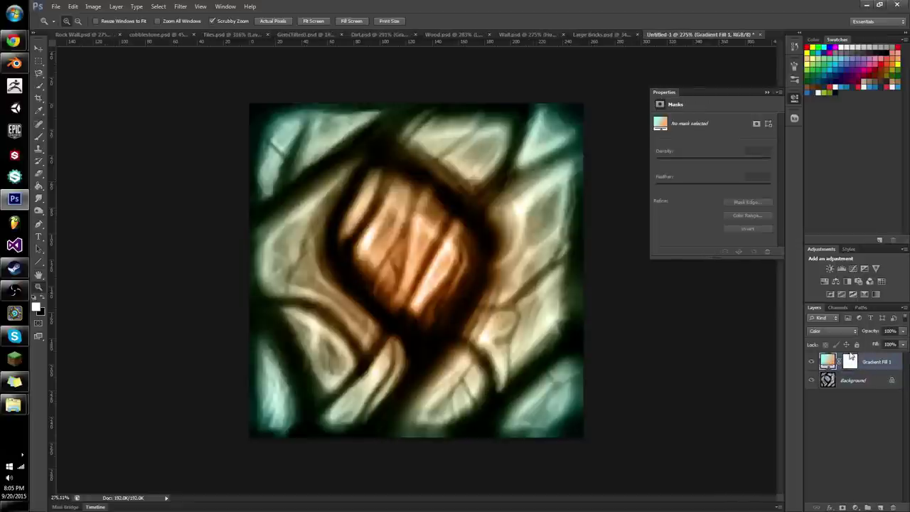
drag(882, 364, 880, 506)
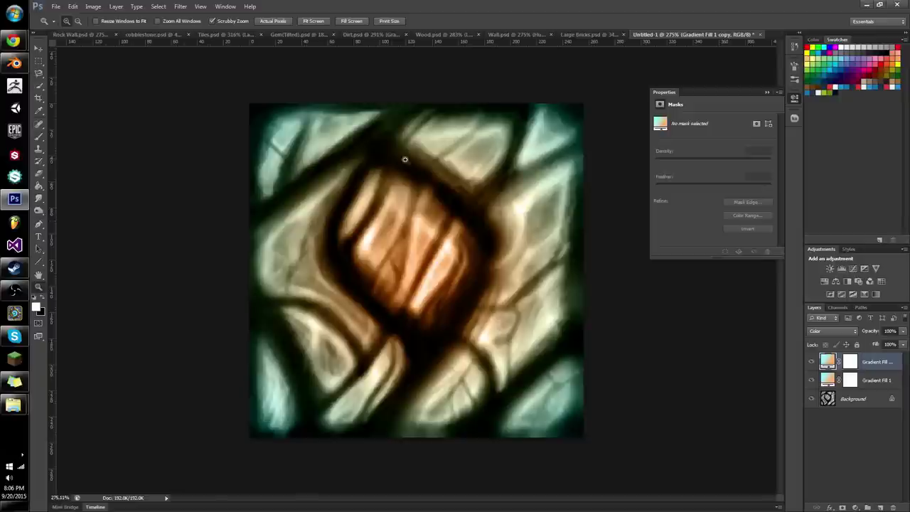
Hide the original Gradient Fill 1 layer and recolour the duplicate's cyan gradient stop to dark navy blue
mouse_move(419, 265)
mouse_down()
mouse_move(366, 267)
mouse_move(409, 267)
mouse_up()
click(813, 377)
click(827, 363)
double_click(829, 361)
click(727, 199)
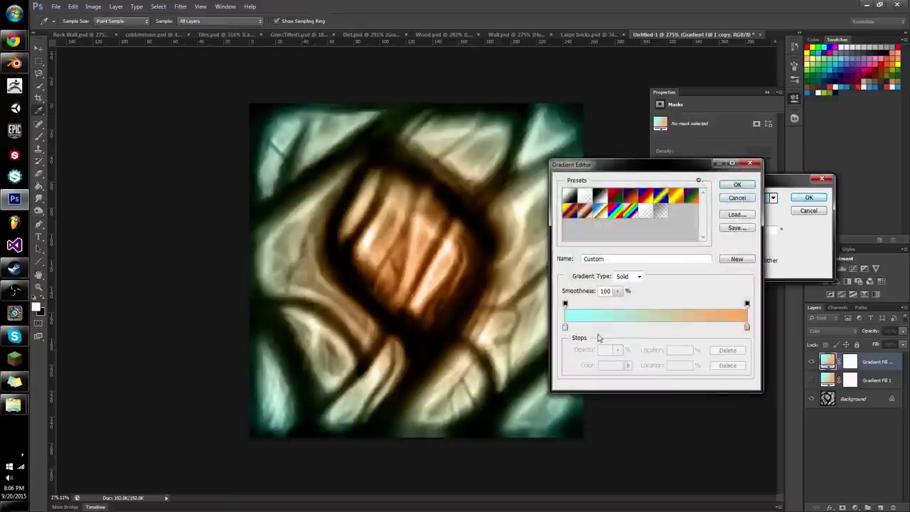
click(566, 328)
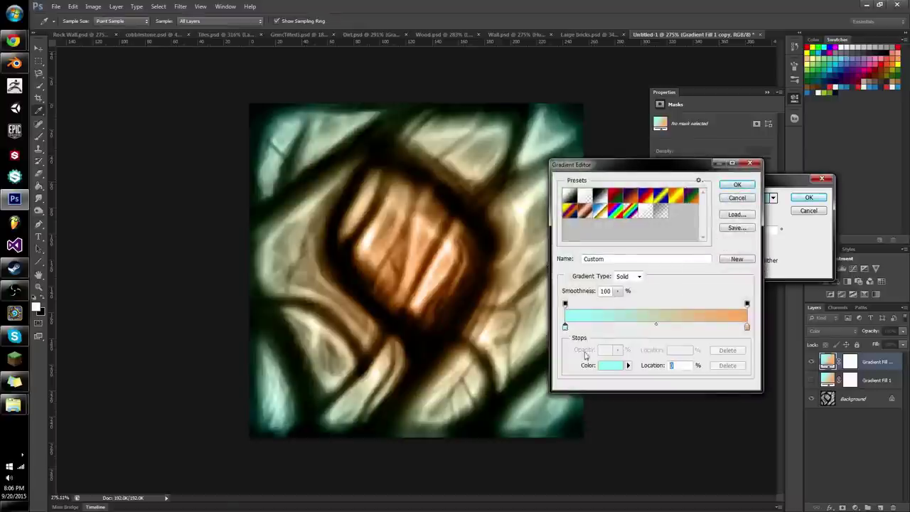
click(607, 365)
drag(594, 373, 692, 372)
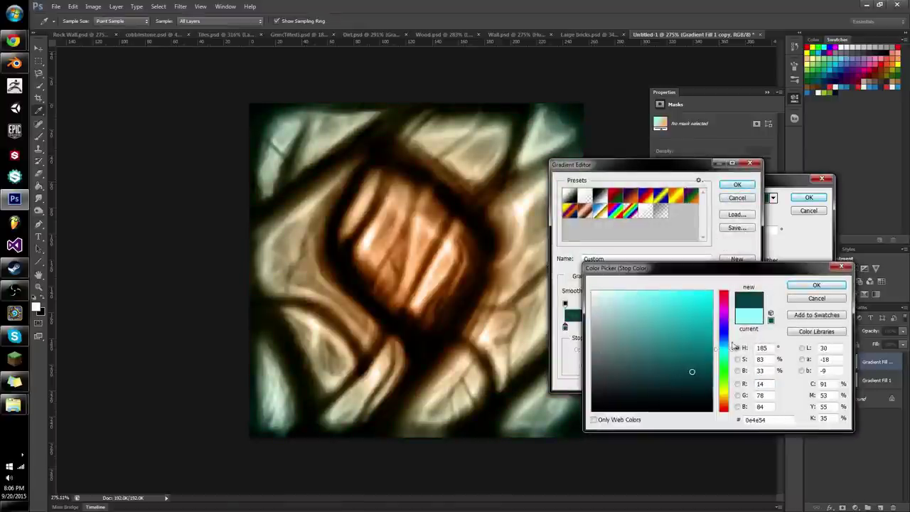
click(721, 342)
click(791, 287)
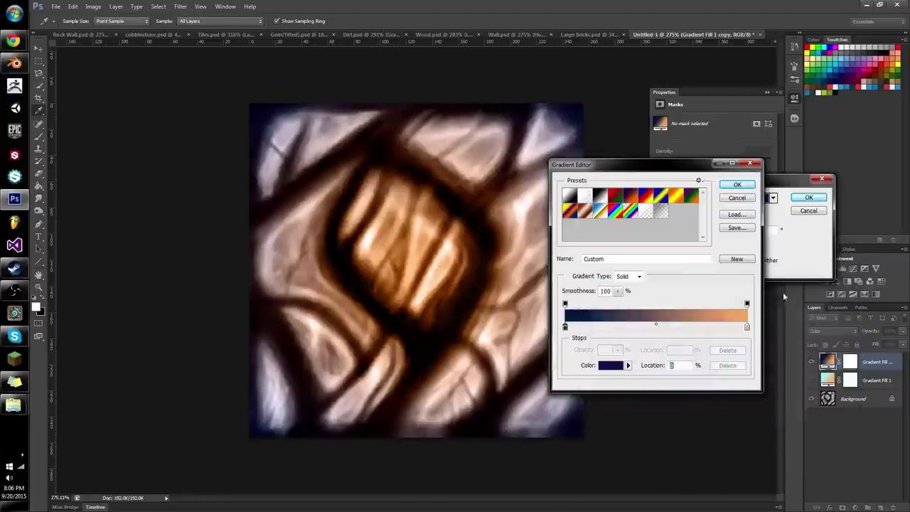
Recolour the duplicate's orange gradient stop to pale blue 9dcfdd and apply the gradient fill
click(746, 328)
mouse_move(747, 328)
mouse_down()
mouse_move(721, 334)
mouse_move(747, 349)
mouse_move(748, 330)
mouse_up()
click(747, 327)
click(618, 367)
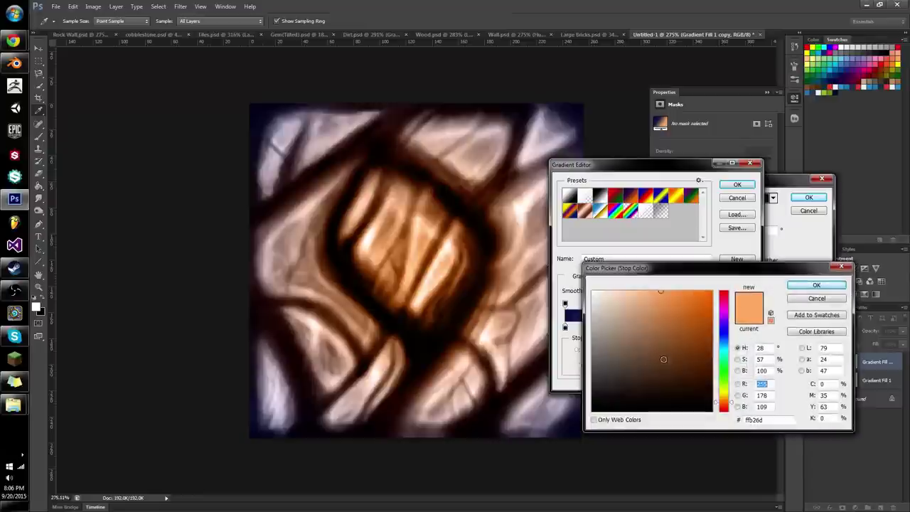
click(724, 349)
mouse_move(657, 338)
mouse_down()
mouse_move(671, 375)
mouse_move(671, 329)
mouse_move(628, 324)
mouse_move(627, 307)
mouse_up()
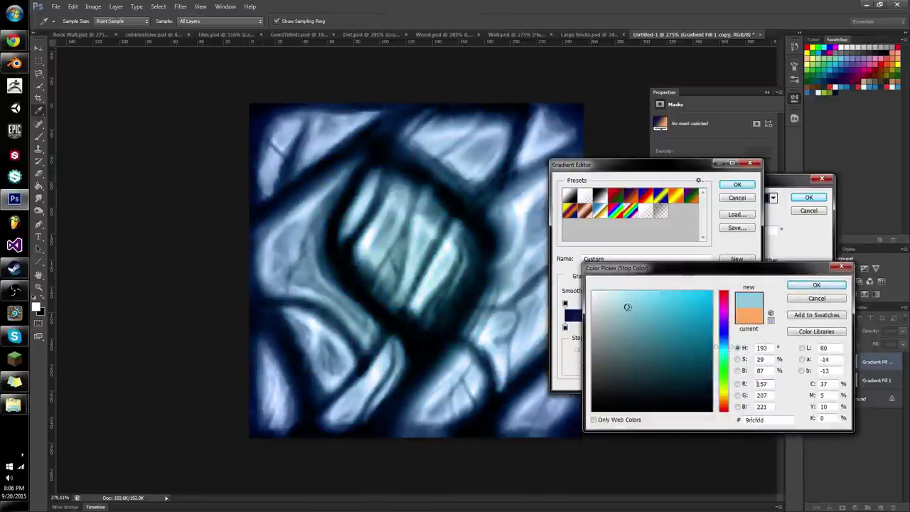
click(789, 286)
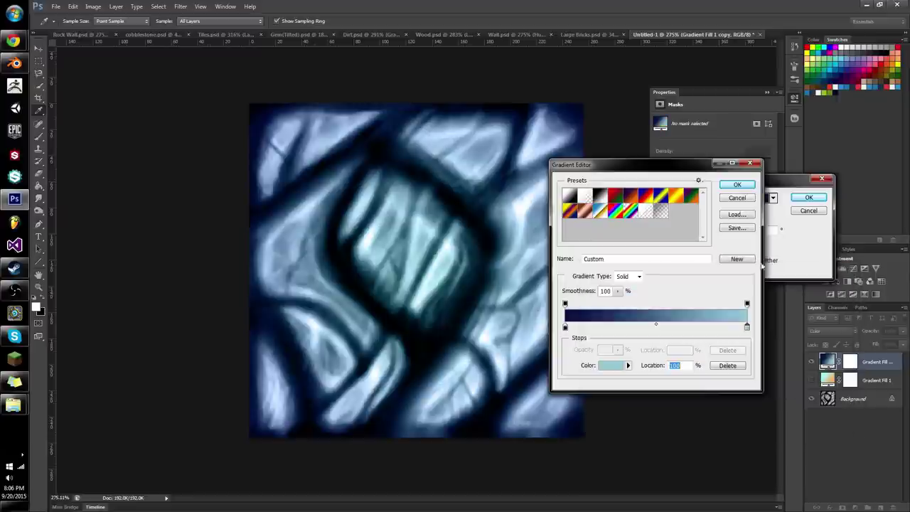
click(738, 184)
click(800, 198)
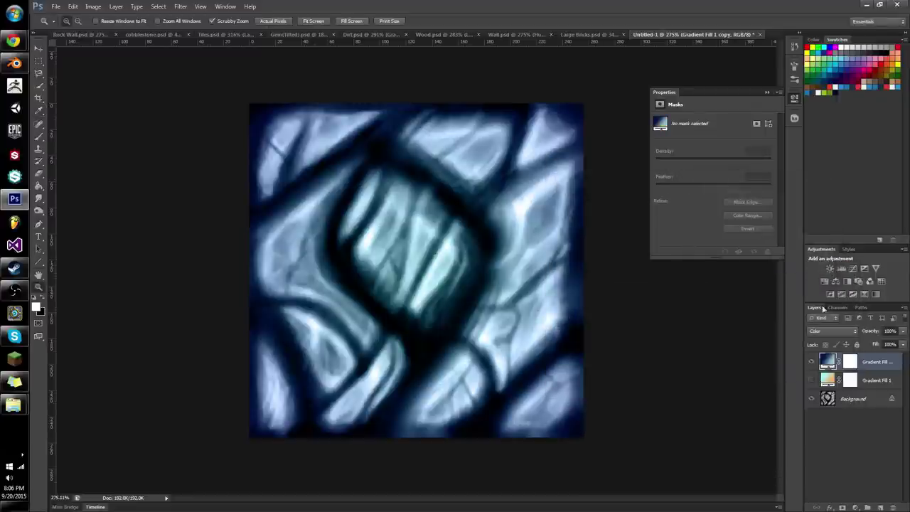
Set the duplicated gradient layer's blend mode to Multiply and open its gradient for editing with the navy stop selected
click(844, 332)
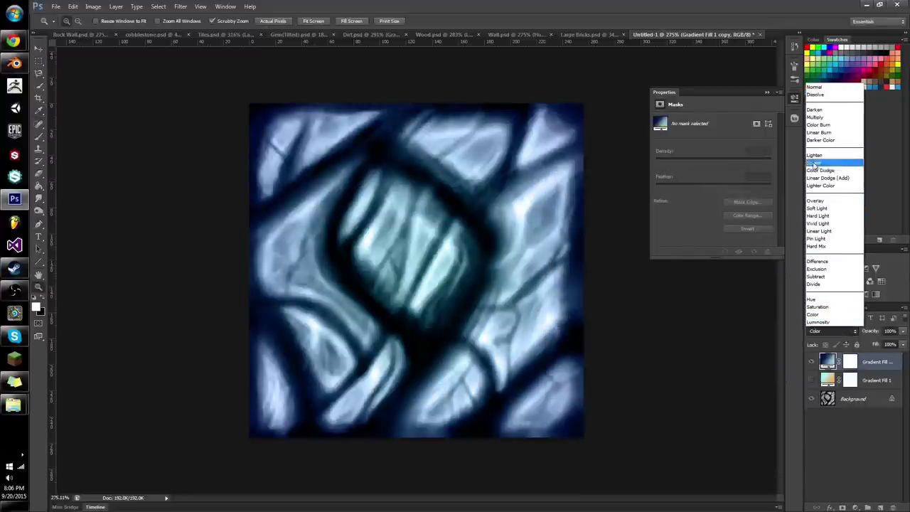
click(817, 117)
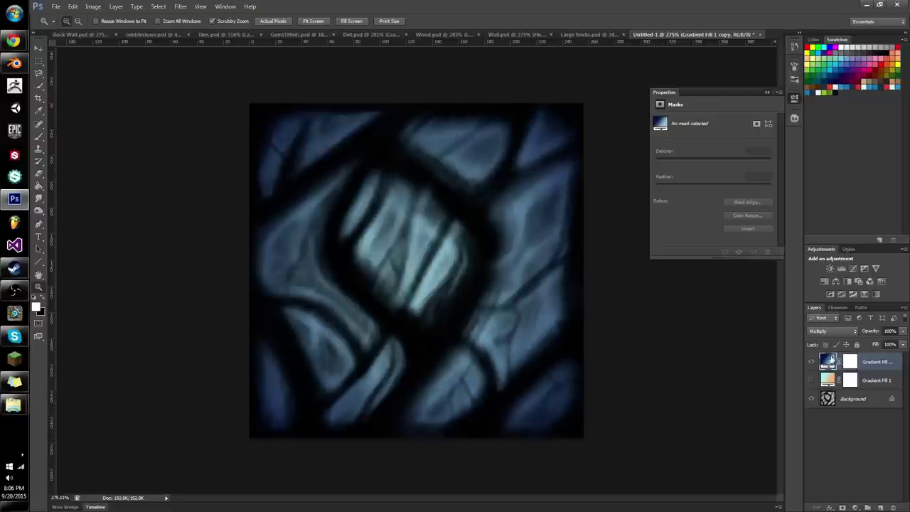
double_click(829, 360)
click(743, 199)
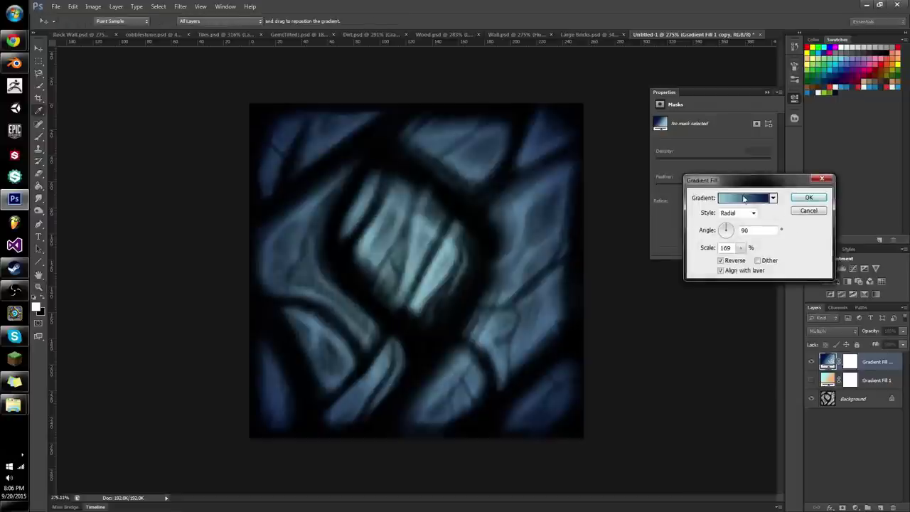
click(566, 327)
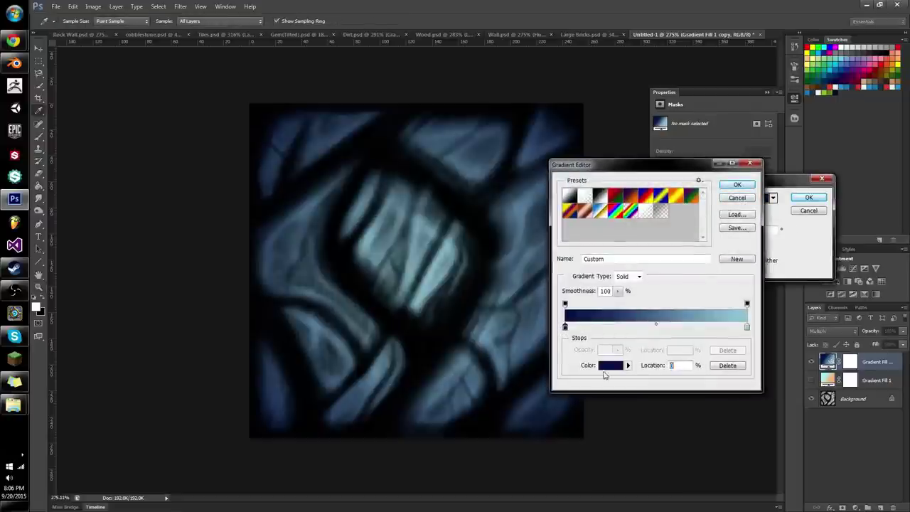
Try the near-black colour 161a24 for the gradient's dark stop
click(611, 365)
click(636, 398)
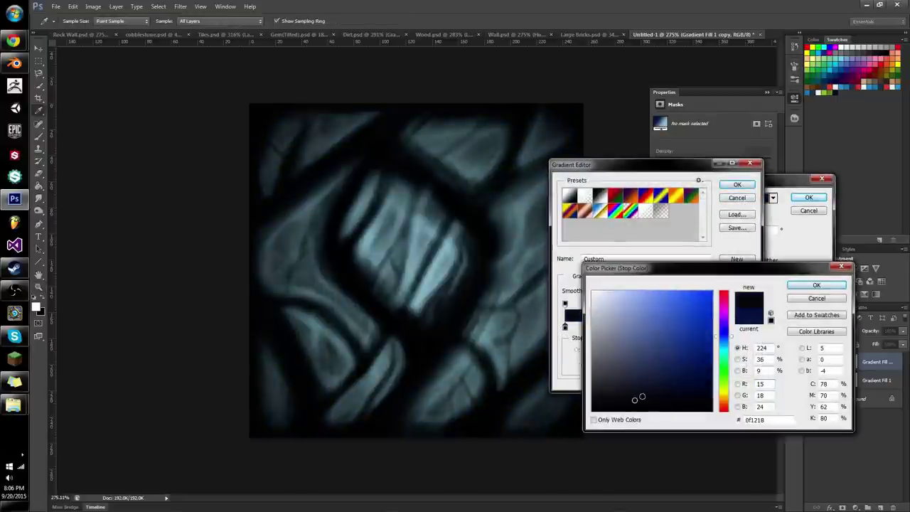
mouse_move(641, 397)
mouse_down()
mouse_move(641, 386)
mouse_move(640, 395)
mouse_up()
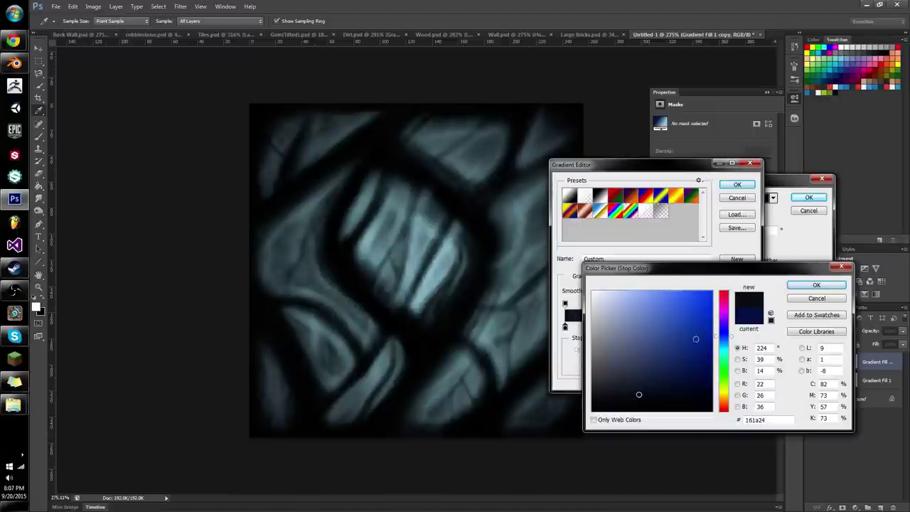
click(811, 285)
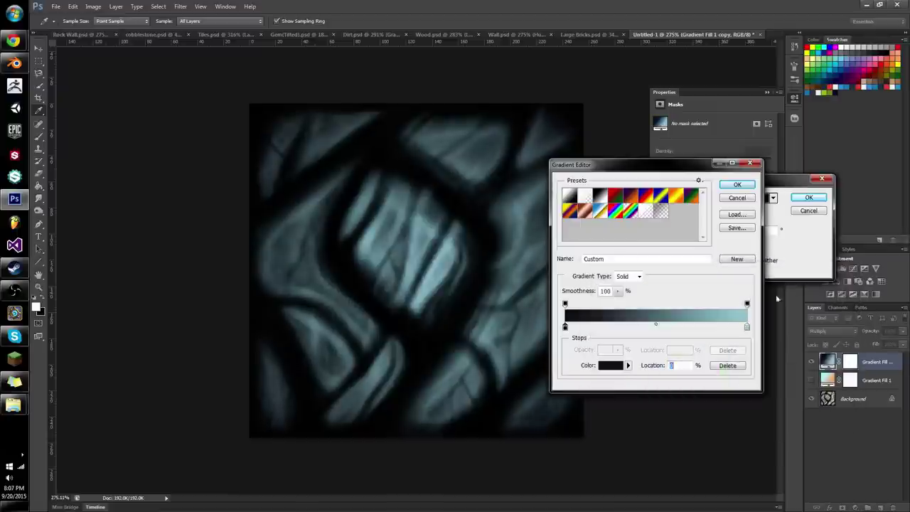
Set the gradient's dark stop to saturated deep blue 021d6b
click(623, 367)
drag(711, 362, 702, 366)
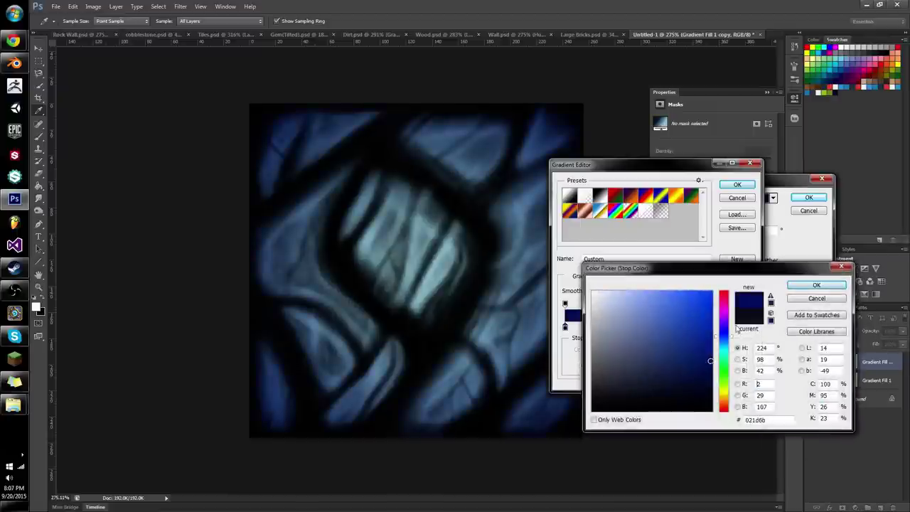
click(817, 285)
Darken the gradient's pale blue stop to a more muted blue and apply the gradient fill
click(747, 327)
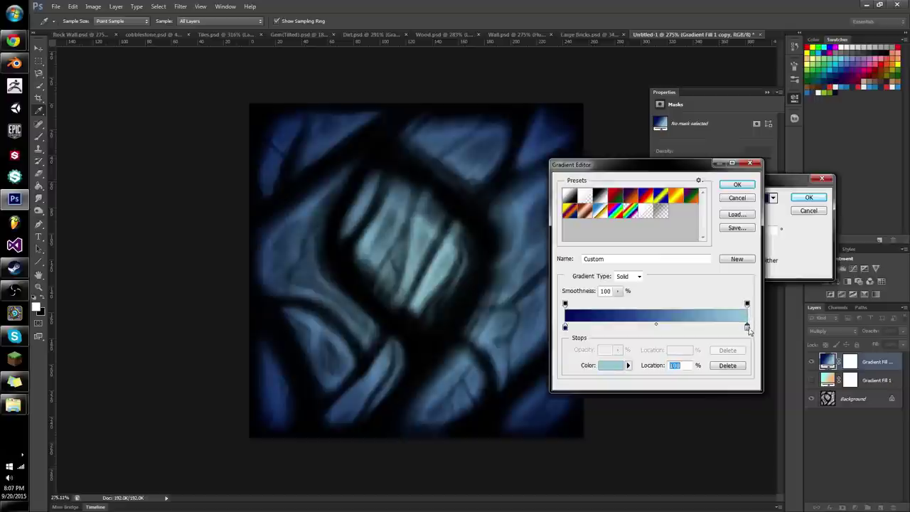
click(620, 365)
click(636, 339)
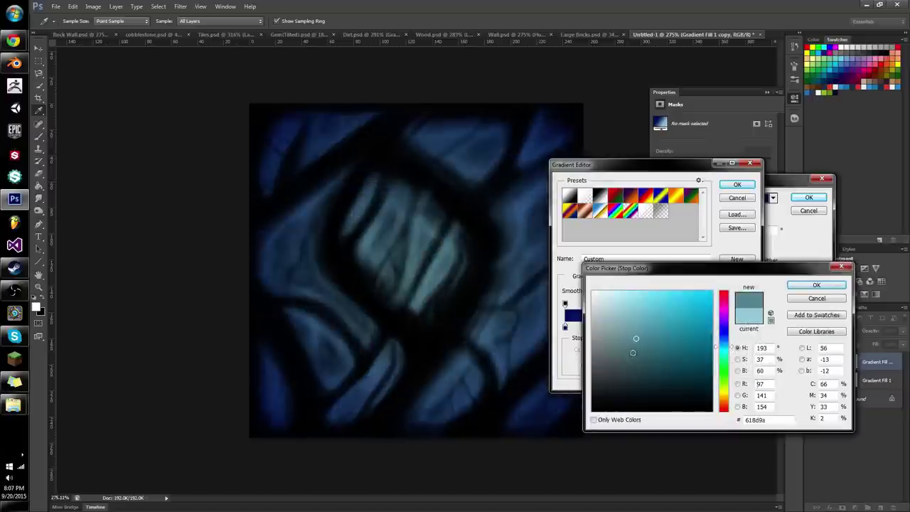
drag(632, 350, 631, 326)
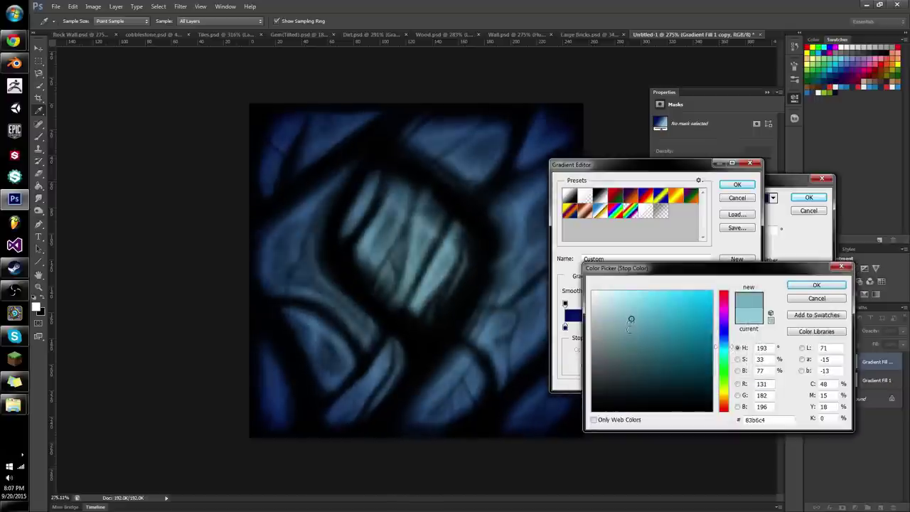
click(816, 286)
click(737, 184)
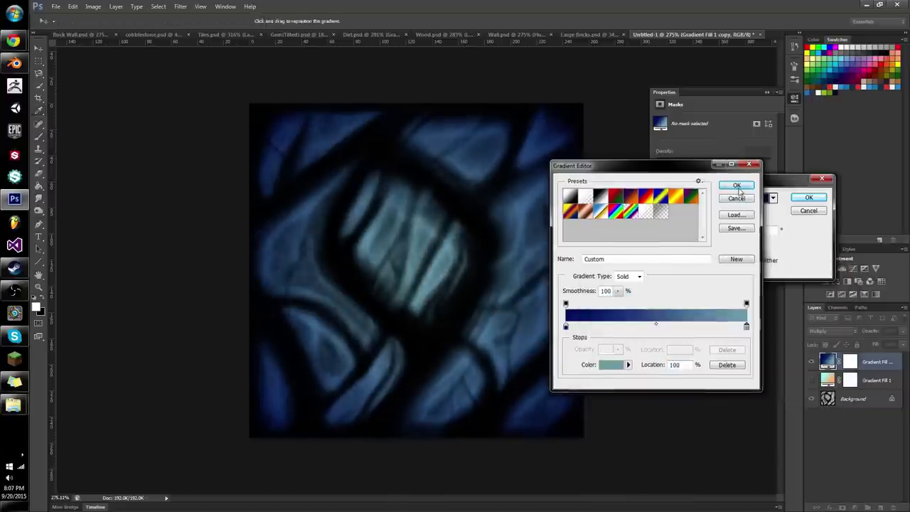
click(808, 199)
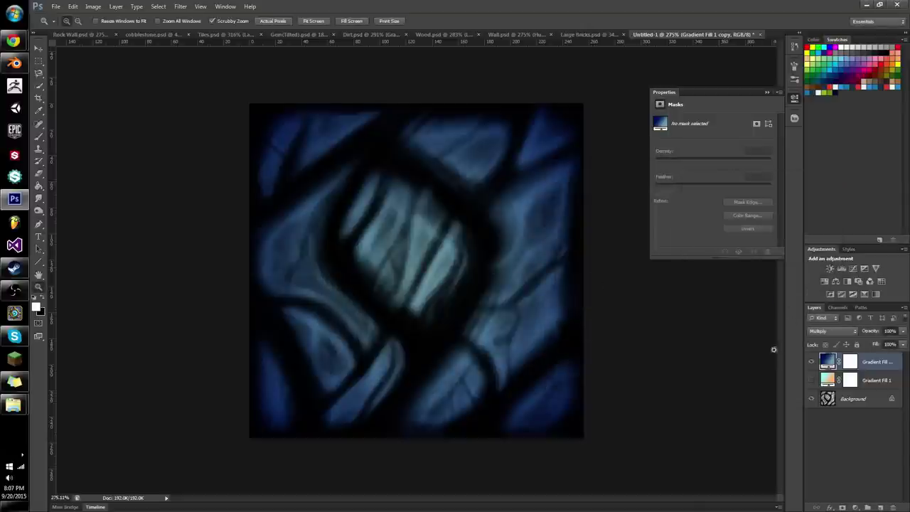
Move the hidden blue gradient layer below Gradient Fill 1 and leave only Gradient Fill 1 visible over the Background
click(811, 362)
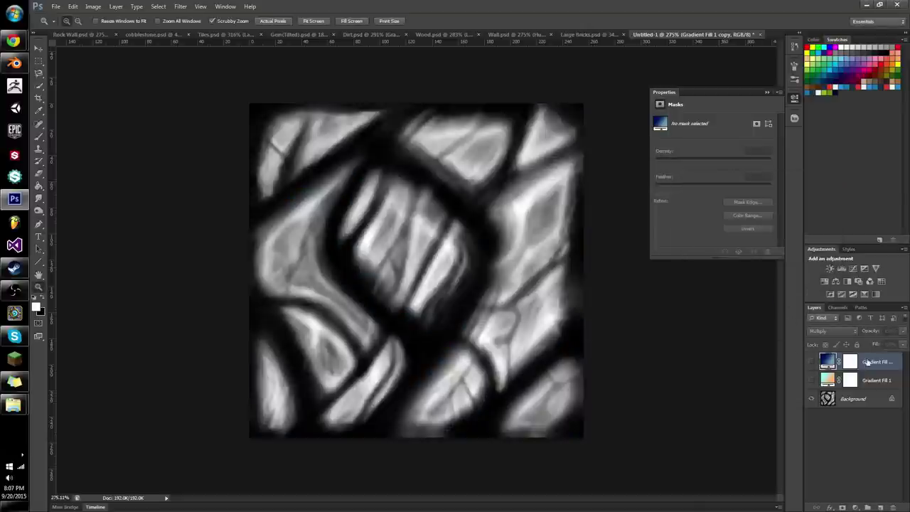
drag(868, 362, 882, 383)
click(811, 364)
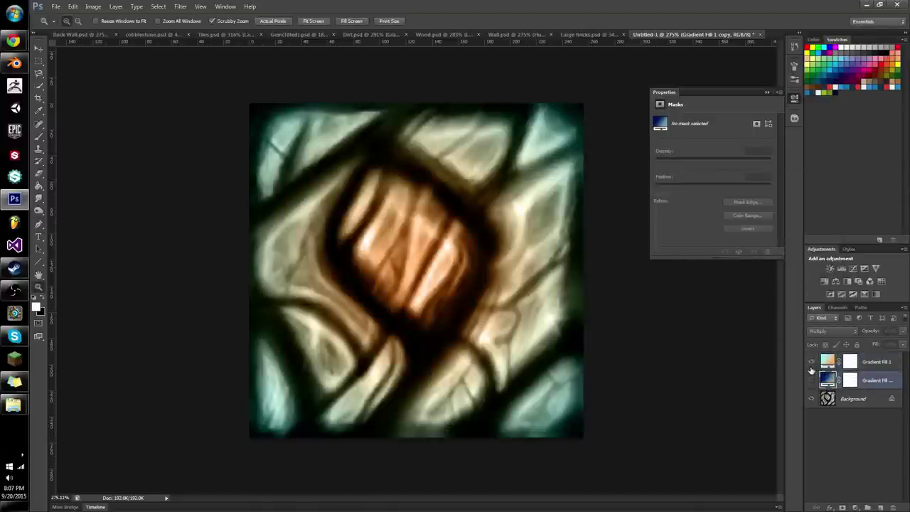
Darken the crack across the stone above the central one on the Background layer, using a 1 px black brush
mouse_move(479, 306)
mouse_down()
mouse_move(463, 301)
mouse_move(471, 302)
mouse_up()
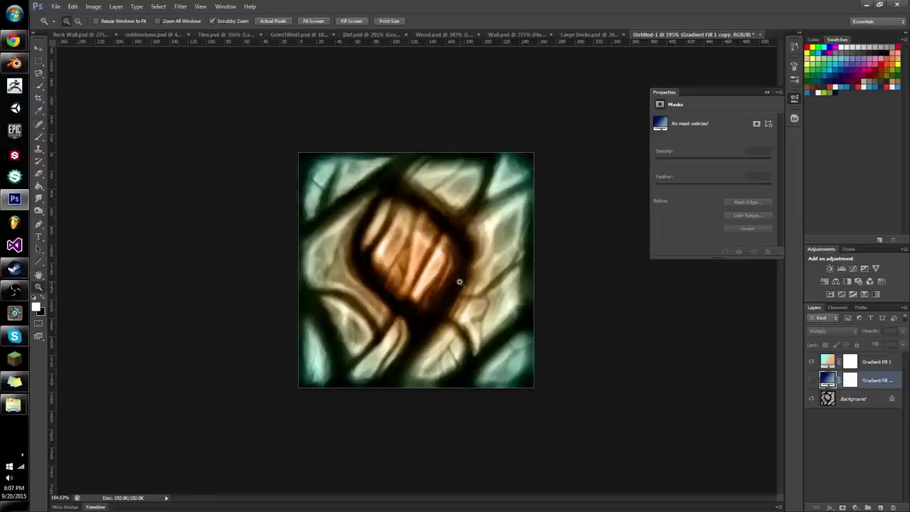
mouse_move(449, 245)
mouse_down()
mouse_move(470, 244)
mouse_move(434, 250)
mouse_move(451, 232)
mouse_up()
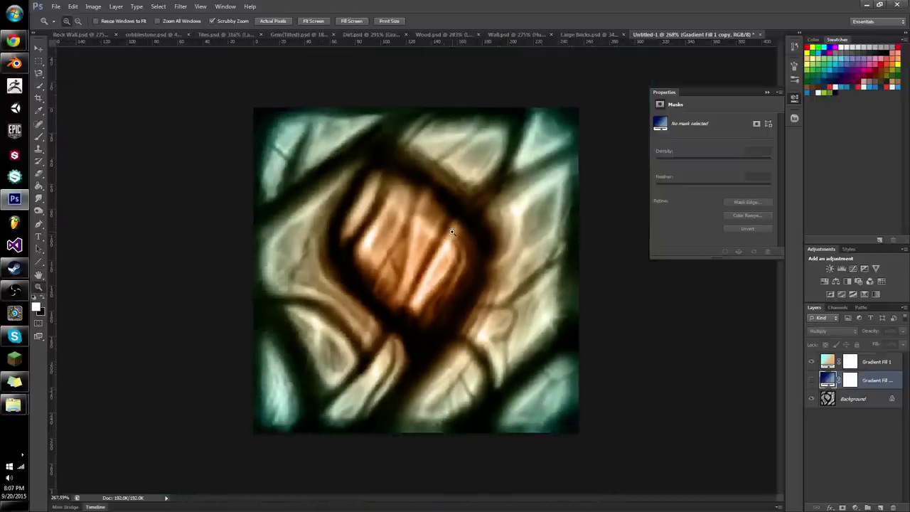
drag(499, 178, 527, 178)
click(844, 405)
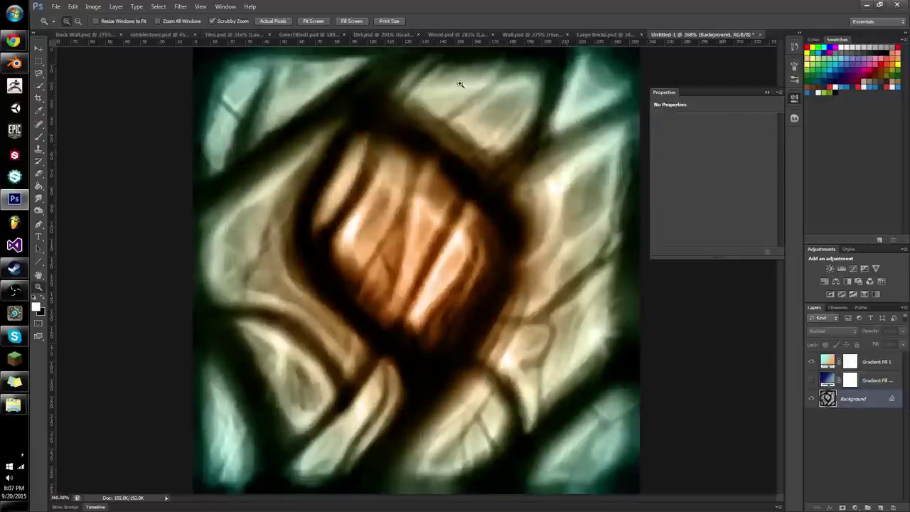
drag(474, 94, 489, 120)
key(b)
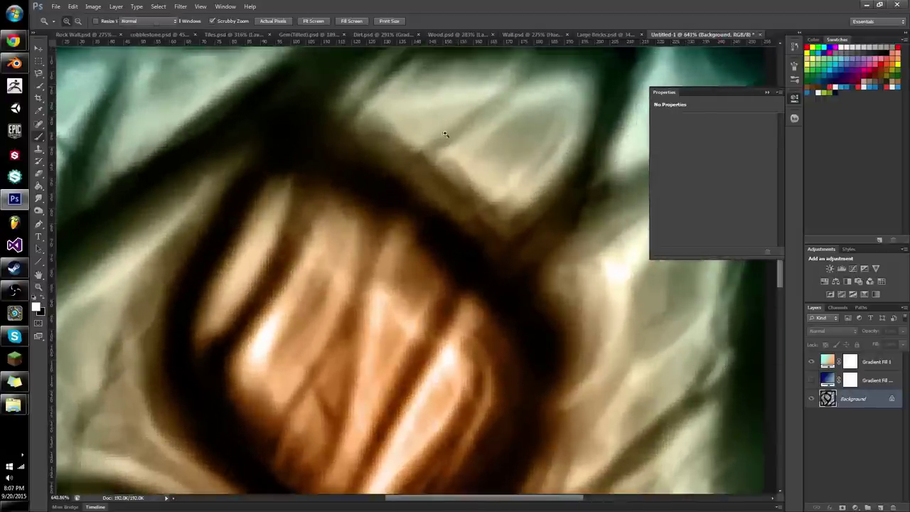
key(x)
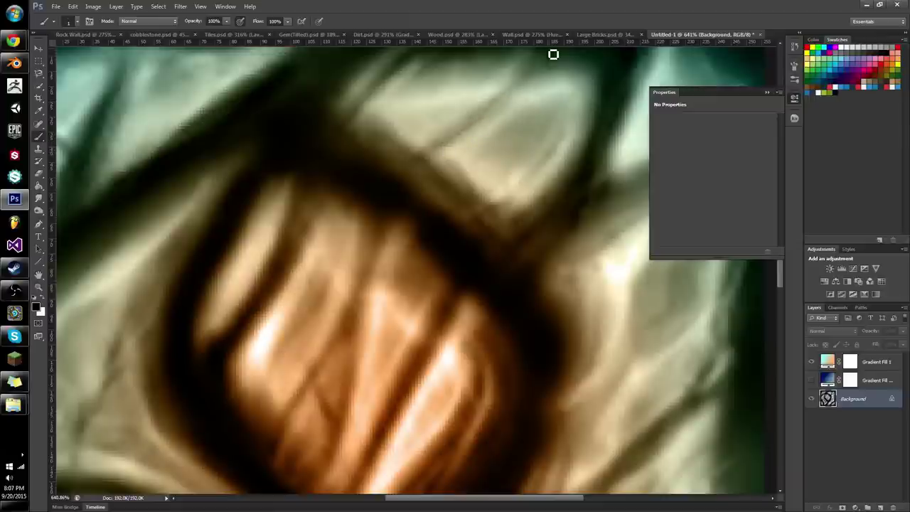
Refine the crack across the stone above the central one with alternating 1 px white and black strokes
key(x)
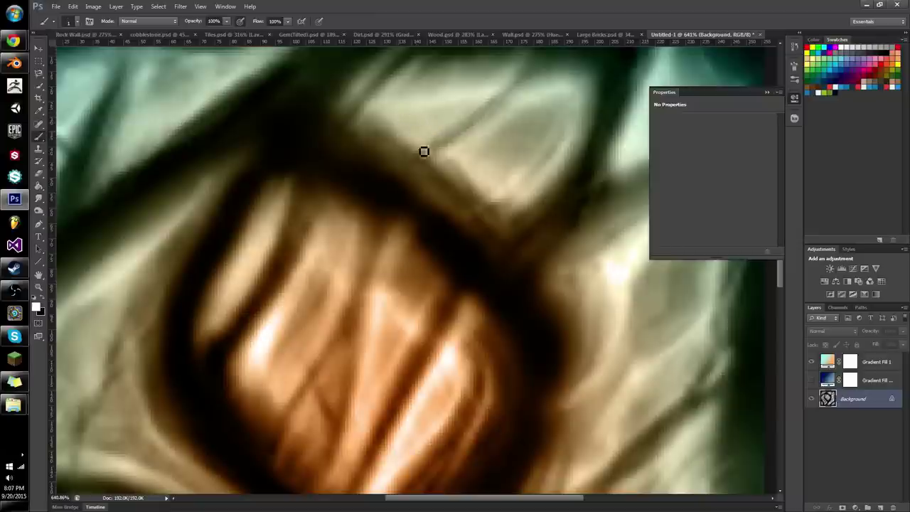
key(x)
key(x)
key(x)
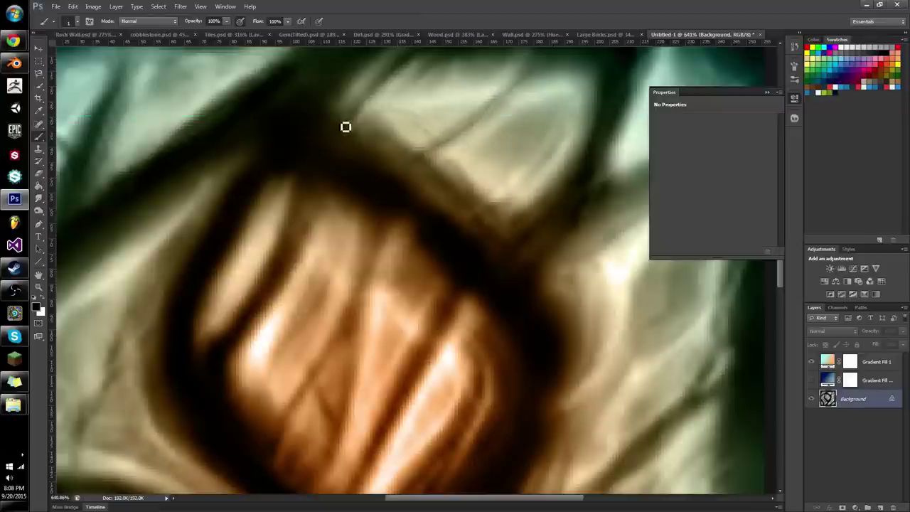
key(x)
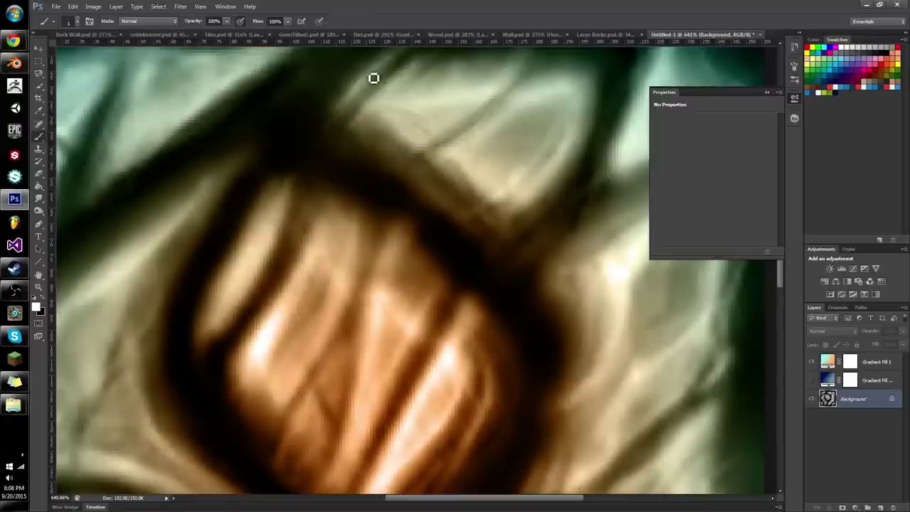
key(x)
key(x)
key(x)
Paint a thin white highlight and a dark line along the right facet of the stone above the central one
key(z)
drag(336, 121, 331, 123)
drag(471, 160, 477, 168)
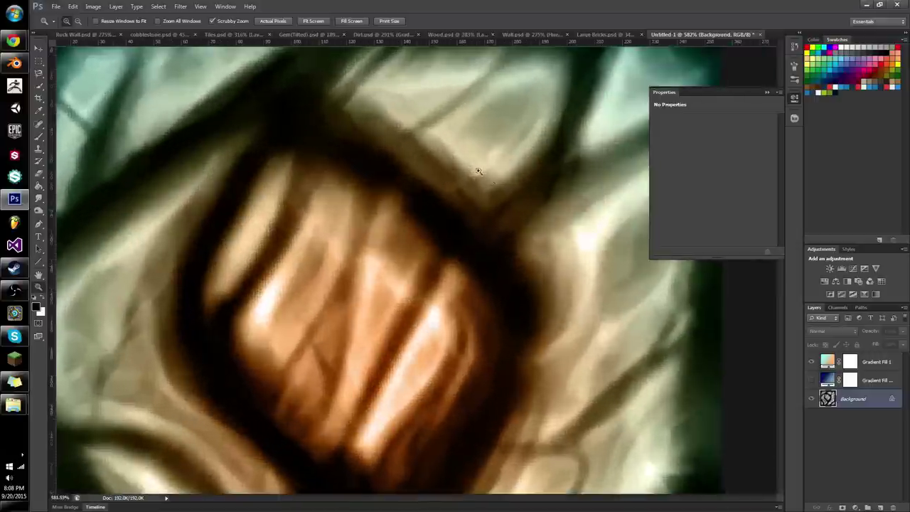
key(b)
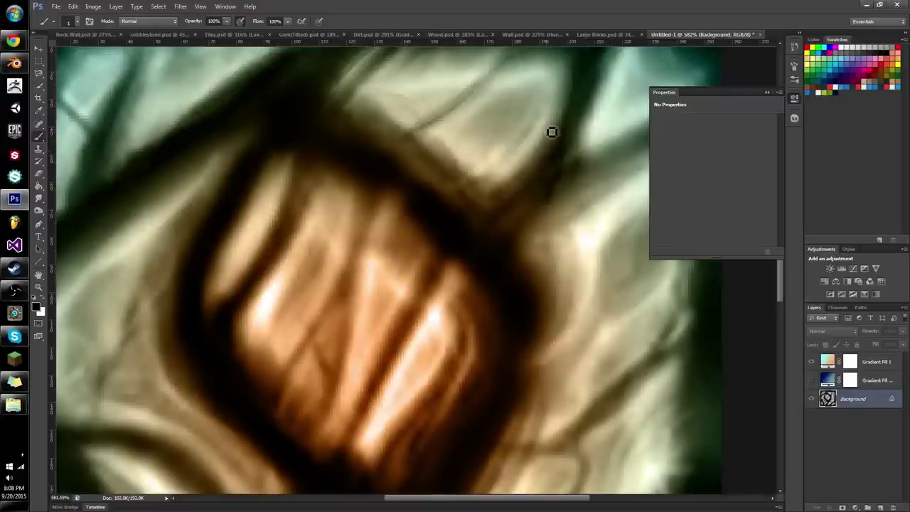
key(x)
key(x)
key(x)
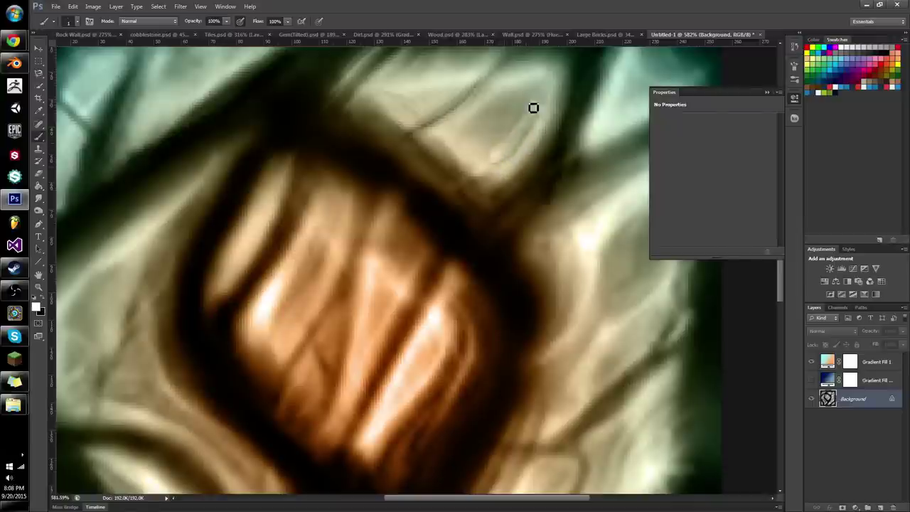
key(x)
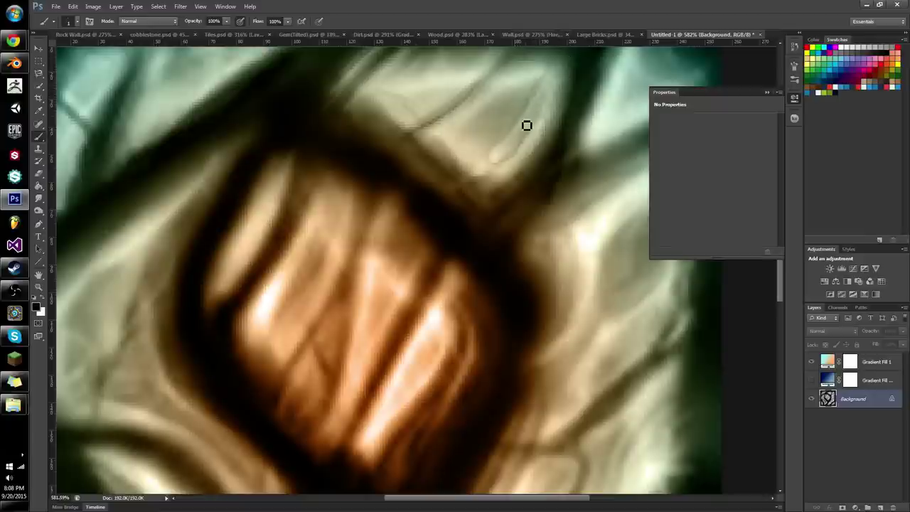
Touch up the lower-left edge of that same stone with fine black and white 1 px strokes
key(z)
mouse_move(483, 146)
mouse_down()
mouse_move(434, 147)
mouse_move(478, 142)
mouse_up()
key(b)
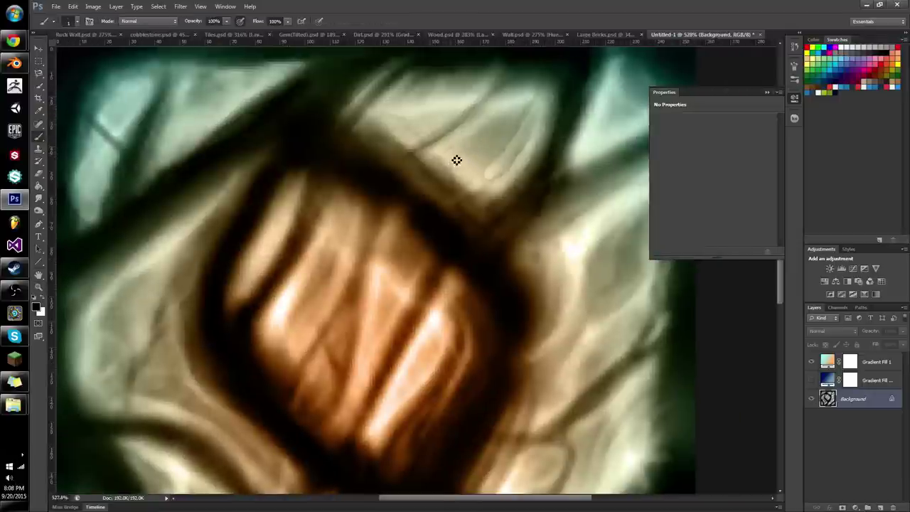
key(x)
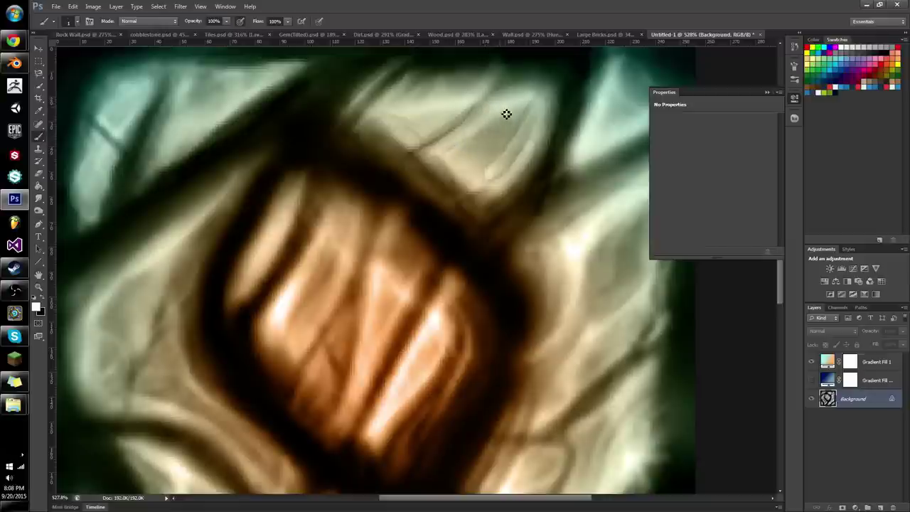
Darken the short diagonal crack in the upper-left corner stone and edge it with 1 px white highlights
key(z)
drag(375, 214, 311, 214)
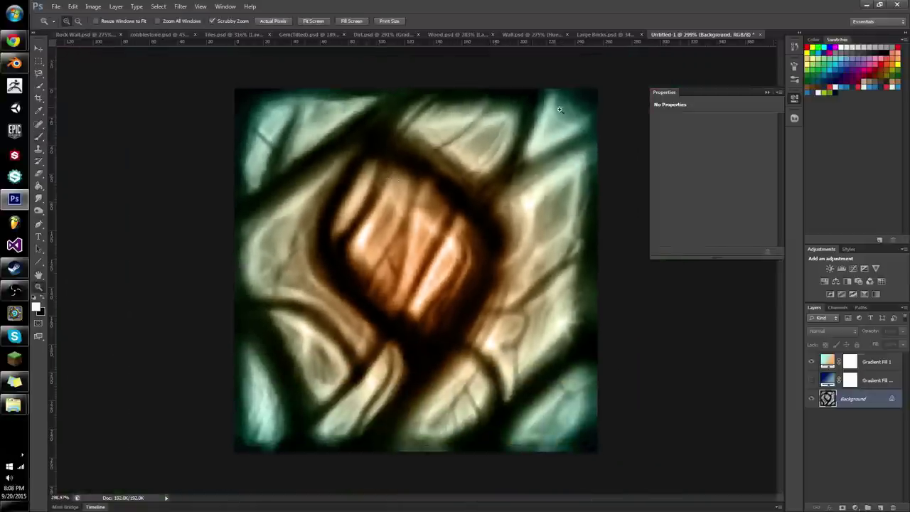
drag(477, 138, 425, 181)
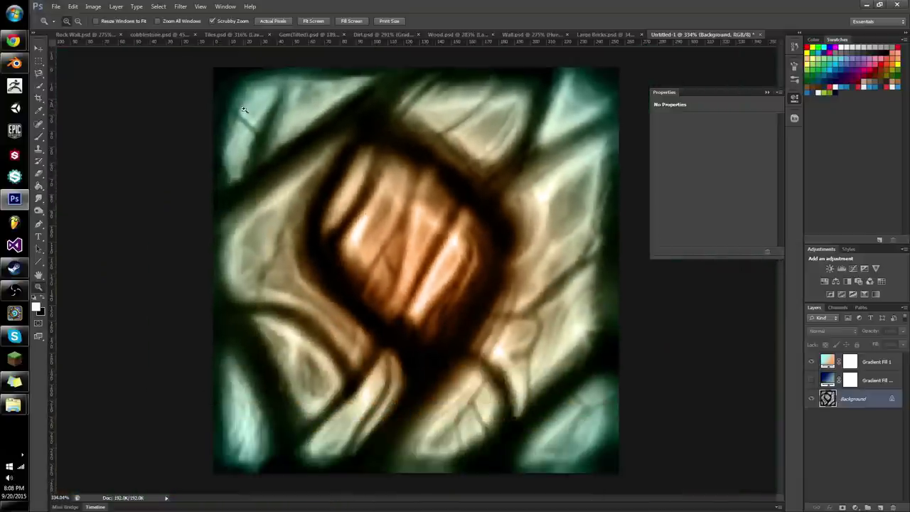
mouse_move(244, 109)
mouse_down()
mouse_move(252, 118)
mouse_move(245, 135)
mouse_move(264, 150)
mouse_up()
key(b)
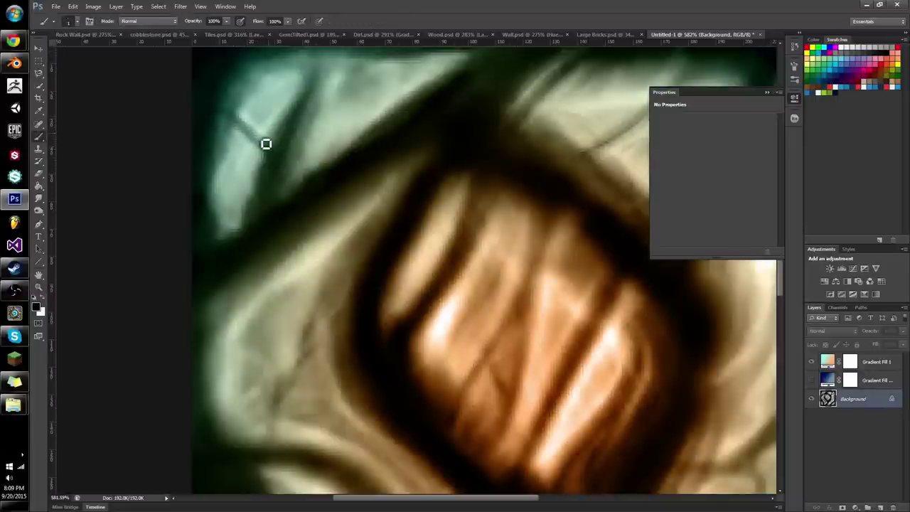
key(x)
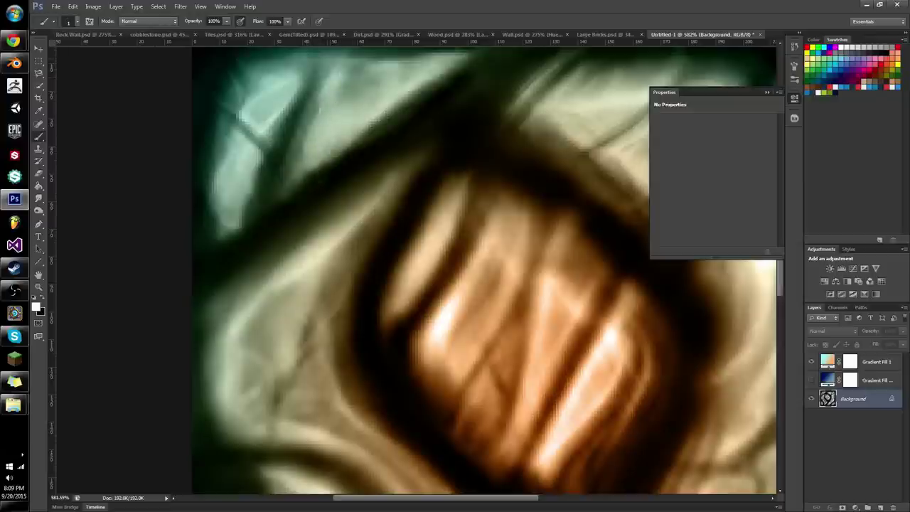
Paint thin black cracks and white highlights on the stone just right of the upper-left corner stone
key(x)
mouse_move(348, 106)
mouse_down()
mouse_move(339, 148)
mouse_move(322, 172)
mouse_up()
key(x)
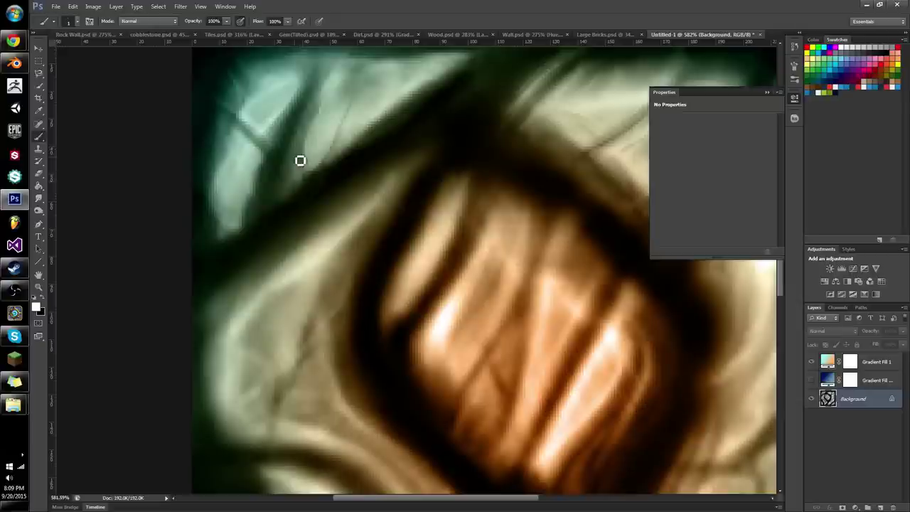
key(x)
key(x)
drag(284, 192, 288, 163)
key(x)
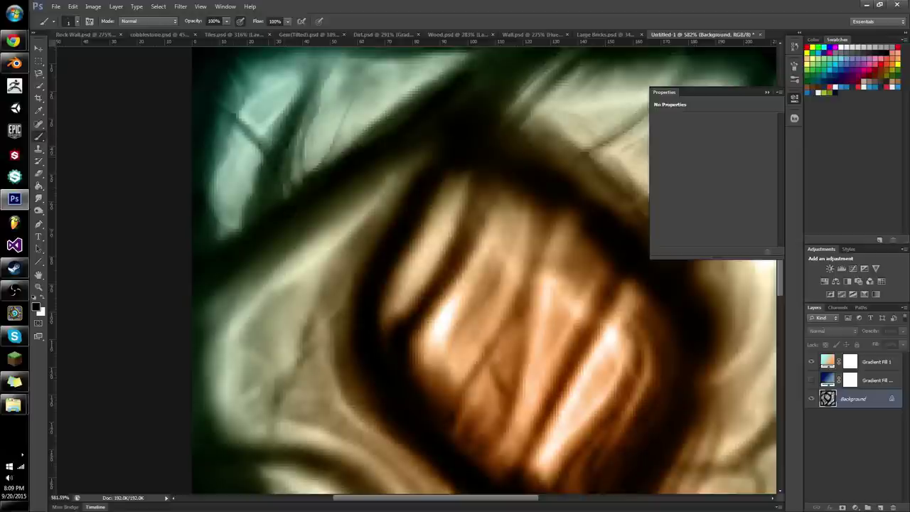
key(x)
key(x)
Shape the base of the gap between the two upper-left stones with 4 px black and white brush strokes
key(p)
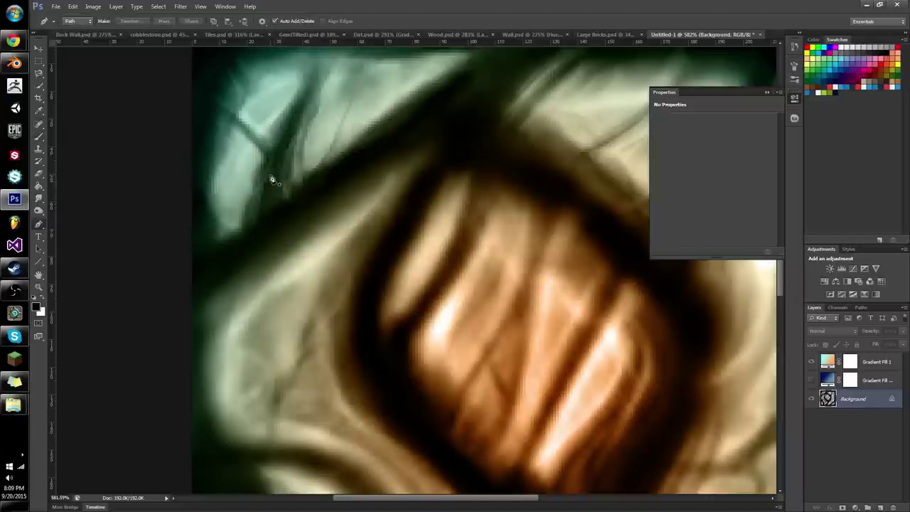
key(b)
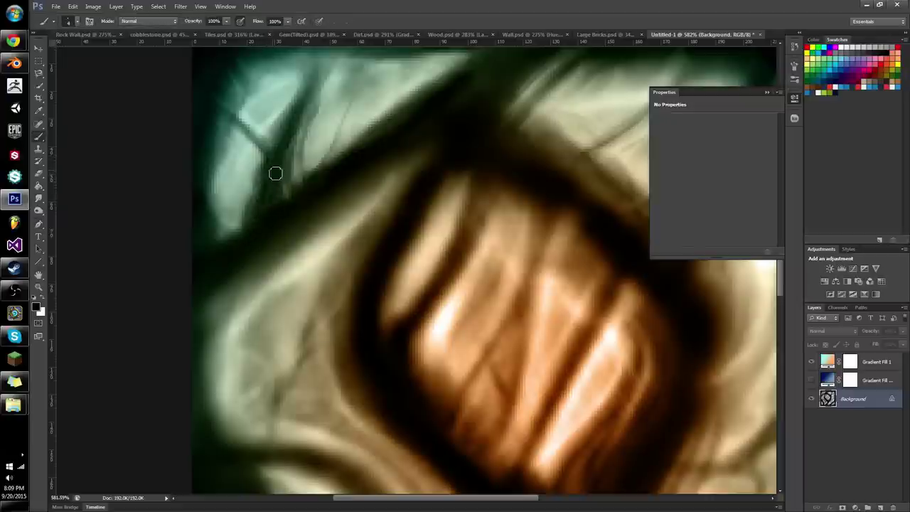
key(x)
drag(269, 178, 269, 212)
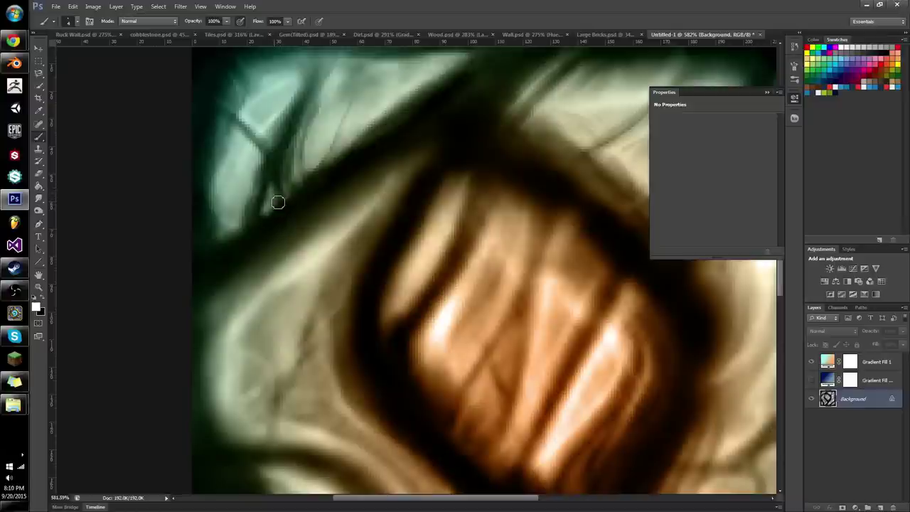
drag(281, 186, 274, 206)
key(x)
mouse_move(280, 201)
mouse_down()
mouse_move(272, 220)
mouse_move(263, 212)
mouse_move(325, 203)
mouse_up()
Paint a thin black diagonal crack with white highlights across the large stone right of the central one, using a 1 px brush
key(z)
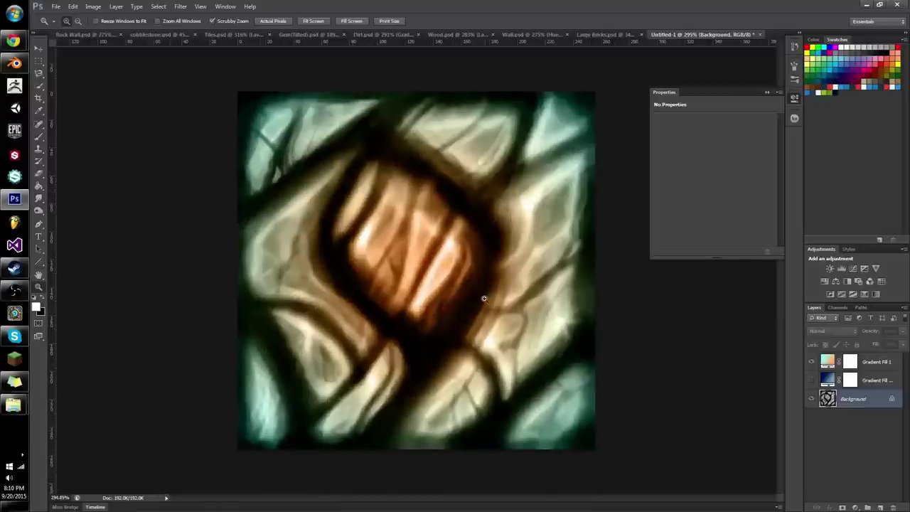
drag(530, 340, 565, 340)
key(b)
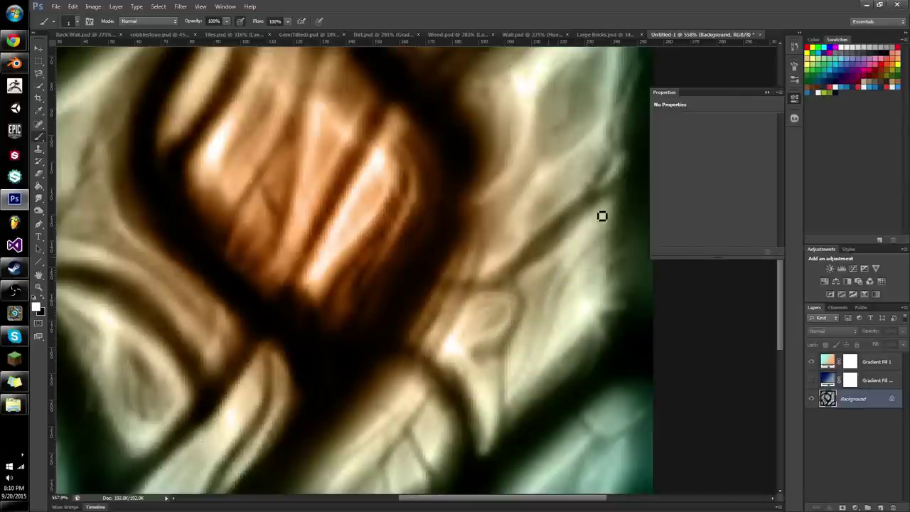
key(z)
drag(537, 253, 530, 273)
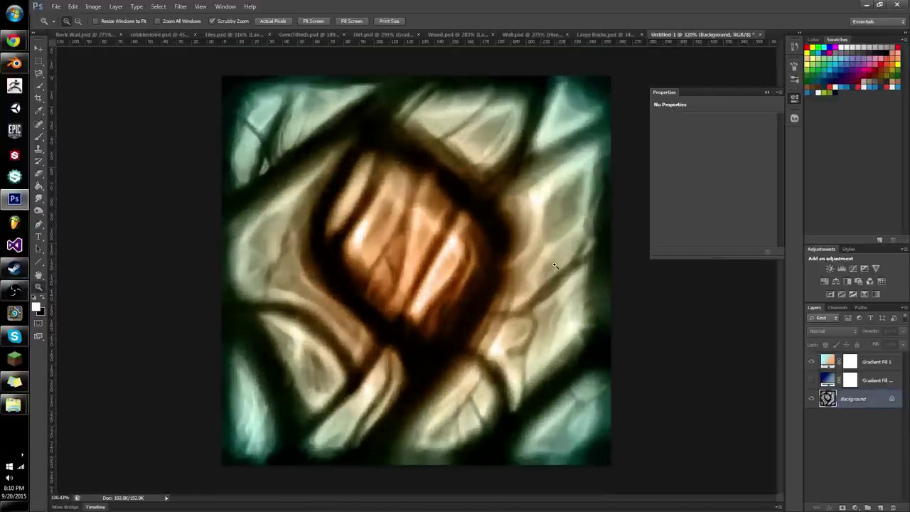
drag(561, 255, 512, 274)
key(b)
key(x)
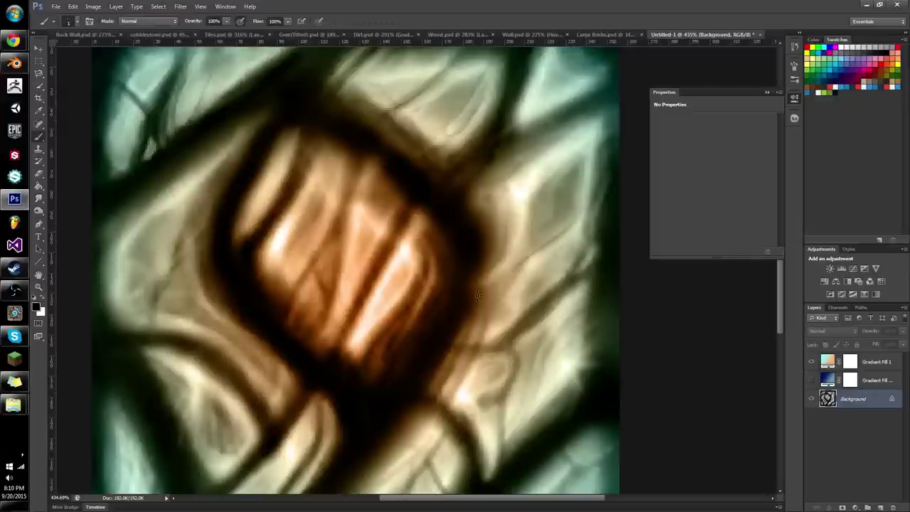
key(x)
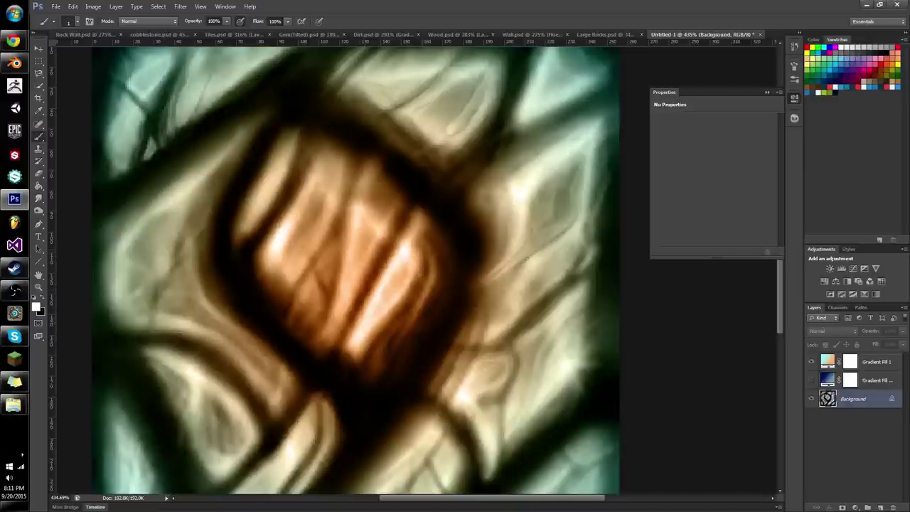
Add fine 1 px black cracks and white highlights to the upper and middle parts of the central stone
key(x)
key(x)
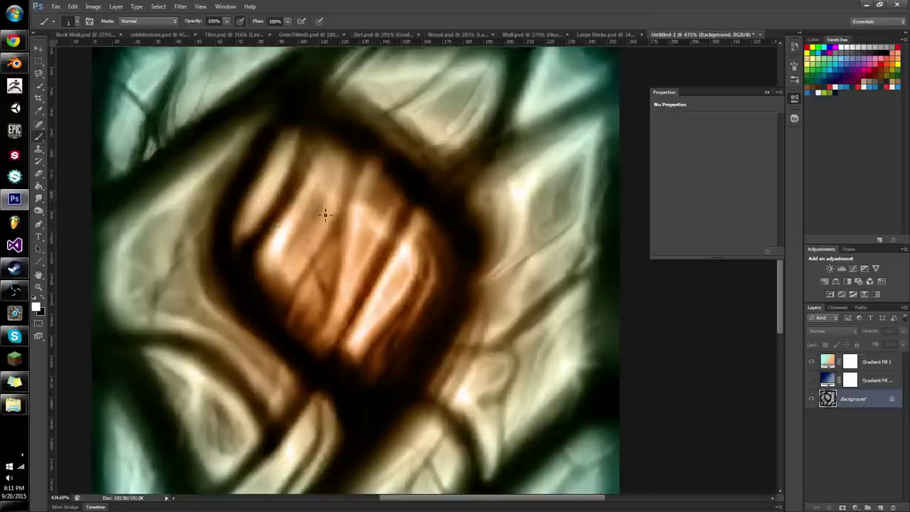
key(x)
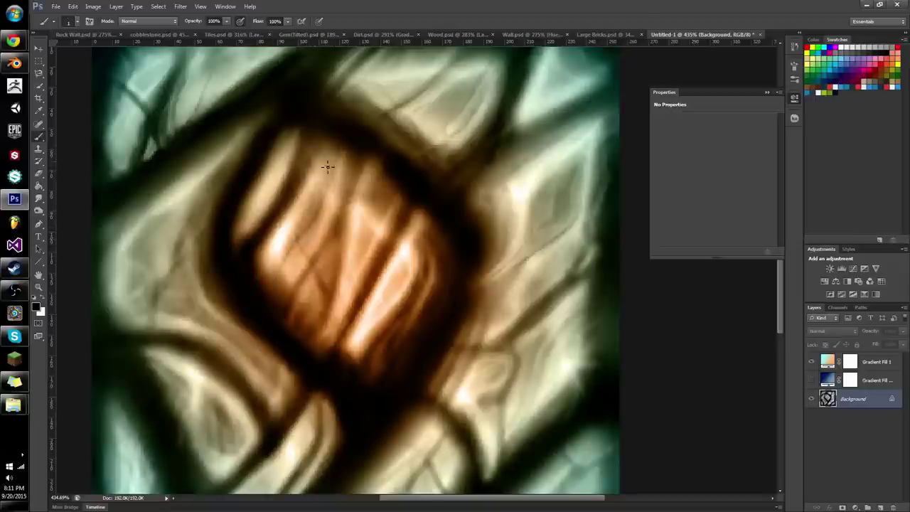
key(x)
key(x)
key(x)
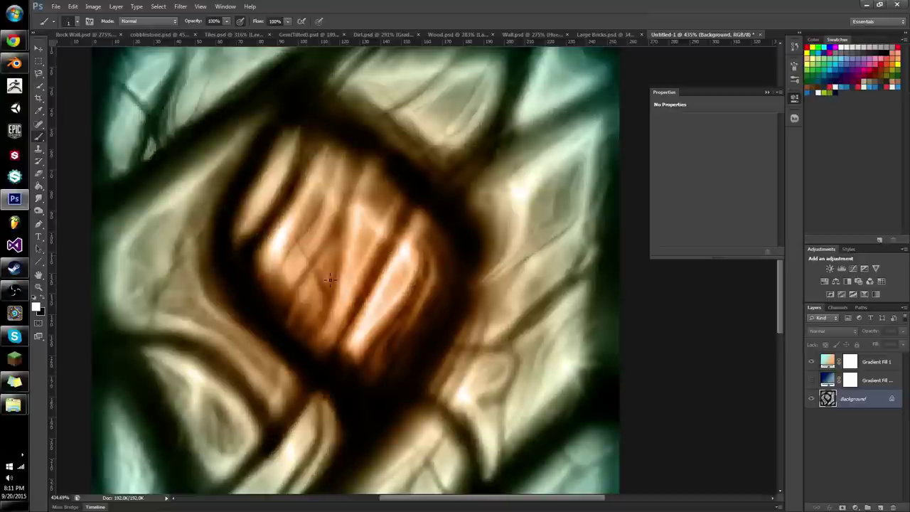
key(x)
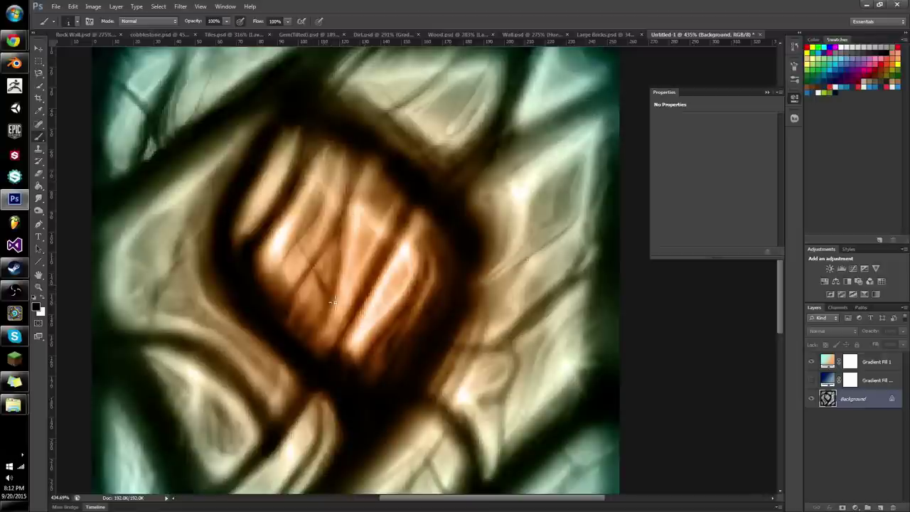
Rework the central stone's lower-left edge with a 6 px brush, alternating black and white
key(x)
key(x)
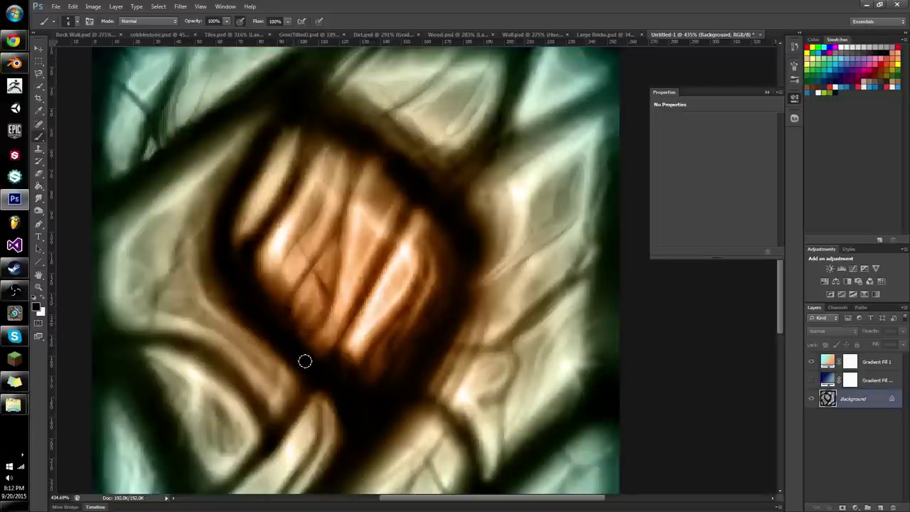
key(x)
key(x)
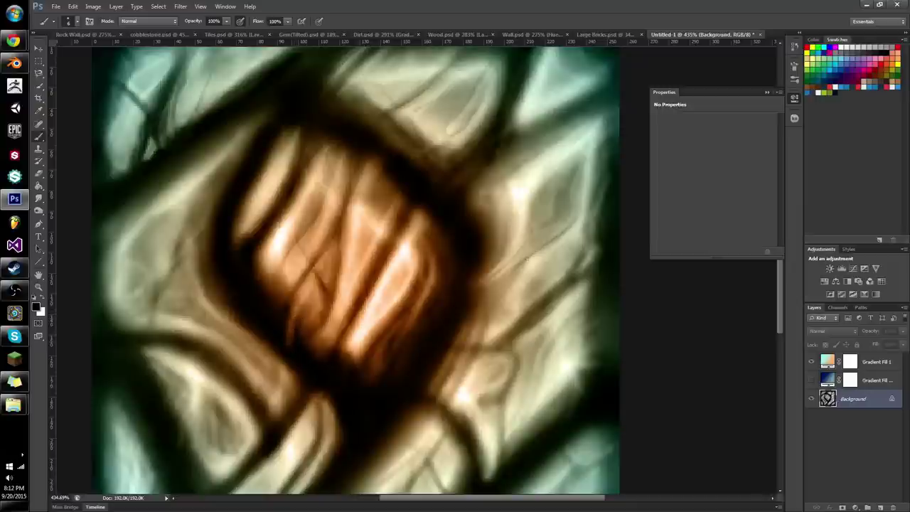
drag(293, 322, 294, 360)
key(x)
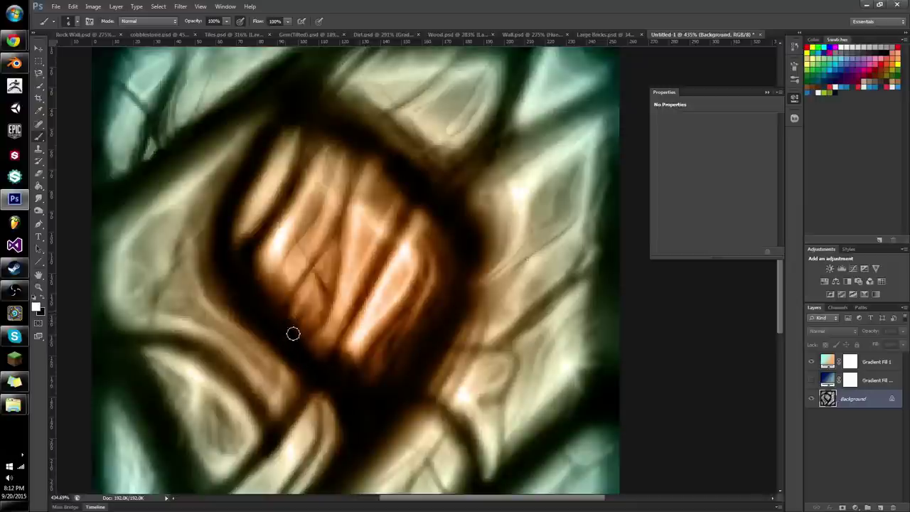
key(x)
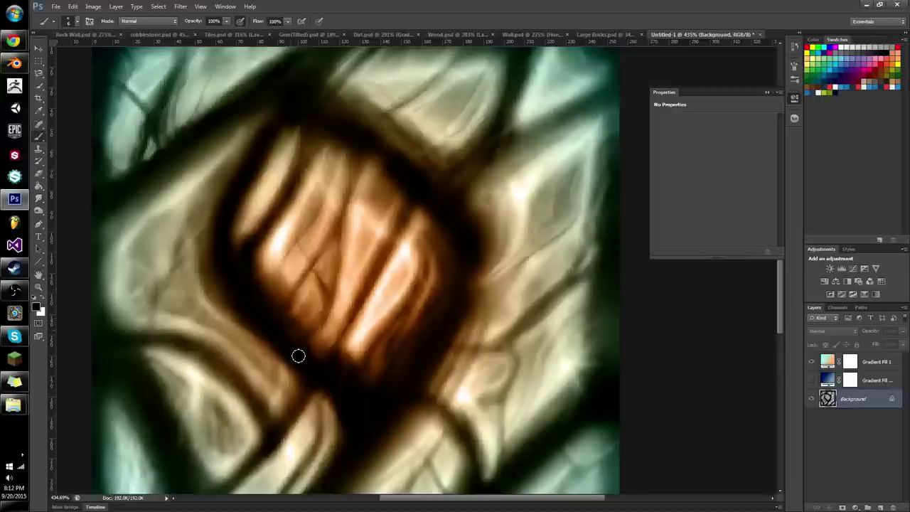
Deepen the crossing cracks in the middle of the central stone with 6 px black strokes
key(x)
key(x)
key(x)
key(x)
drag(353, 188, 319, 271)
drag(344, 218, 304, 283)
mouse_move(321, 249)
mouse_down()
mouse_move(297, 289)
mouse_move(329, 296)
mouse_move(339, 243)
mouse_move(316, 331)
mouse_up()
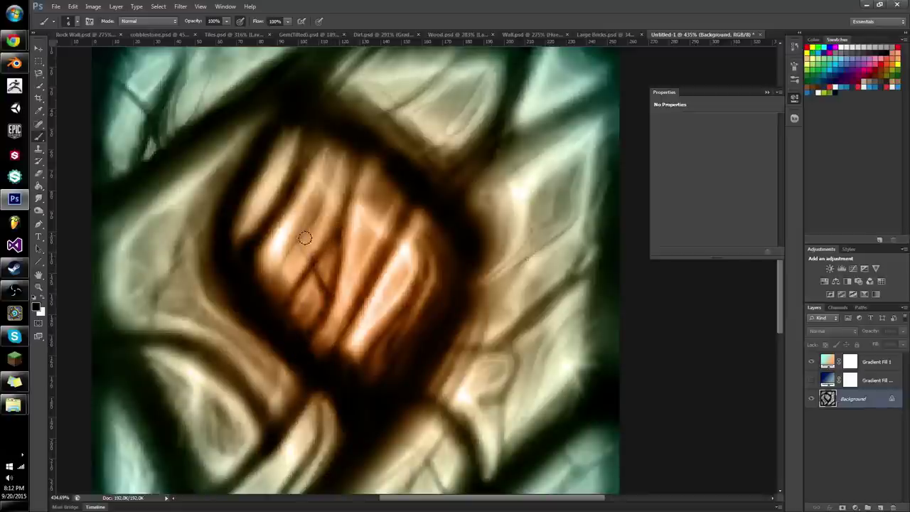
Paint a black diagonal crack through the left half of the central stone and refine it with 1 px white highlights
mouse_move(329, 188)
mouse_down()
mouse_move(308, 230)
mouse_move(316, 213)
mouse_move(312, 272)
mouse_move(298, 248)
mouse_move(283, 276)
mouse_up()
drag(317, 222, 291, 253)
drag(329, 197, 276, 279)
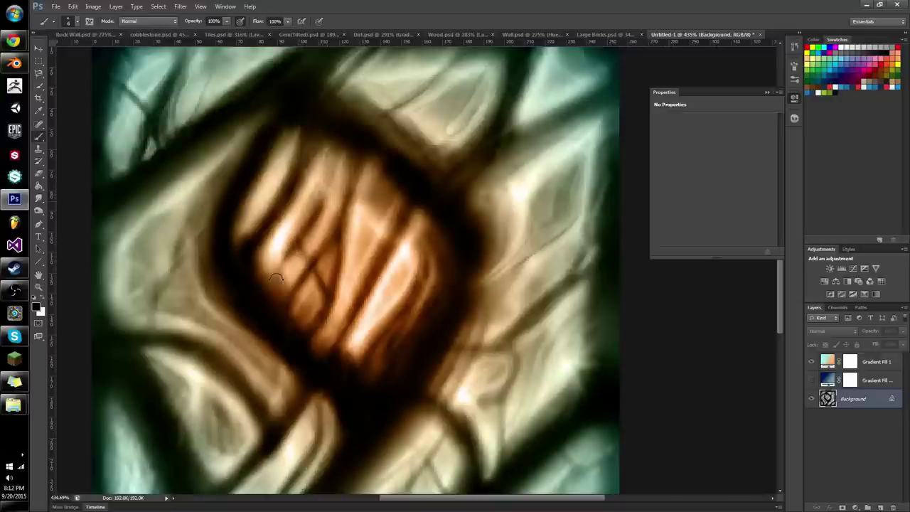
key(x)
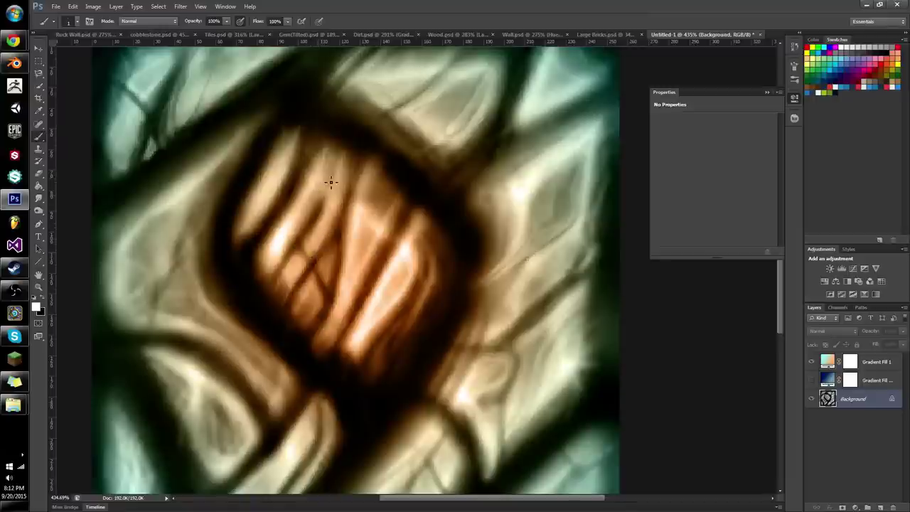
key(x)
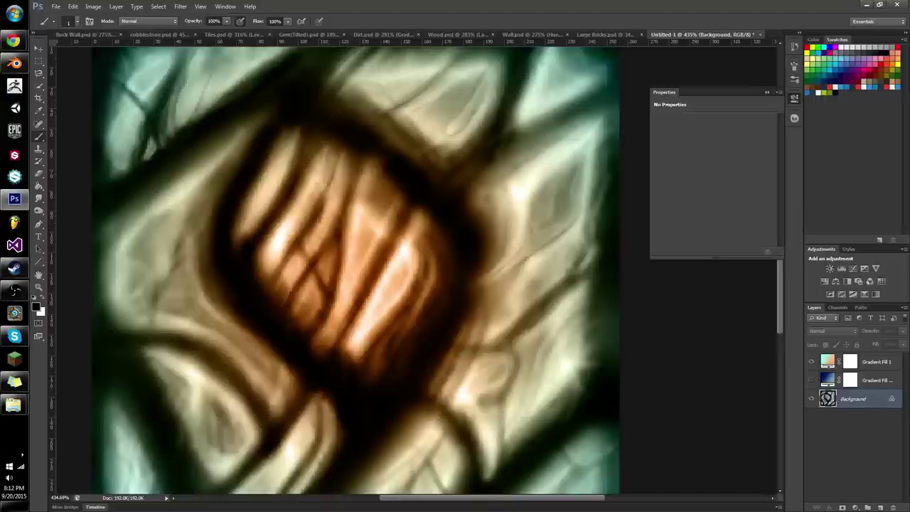
Refine the middle of the stone left of the central one with 1 px white highlights and a black diagonal crack
key(x)
key(z)
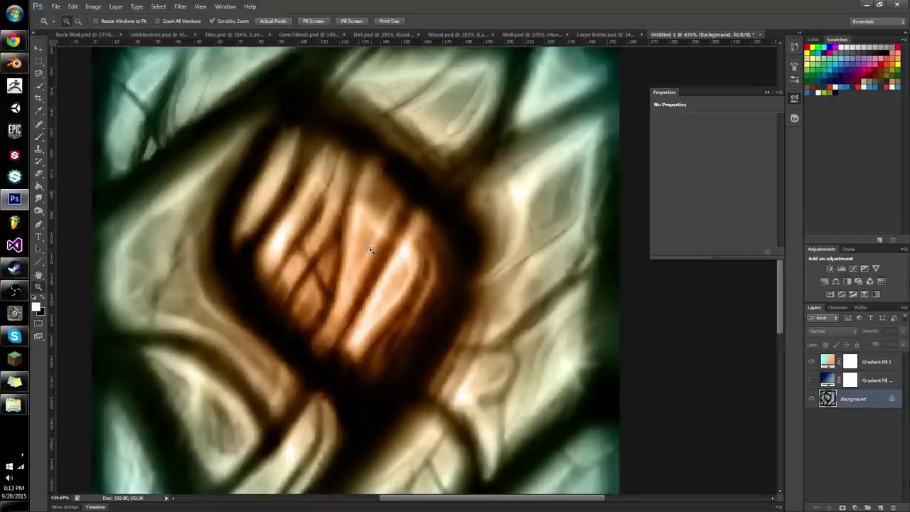
drag(372, 249, 334, 263)
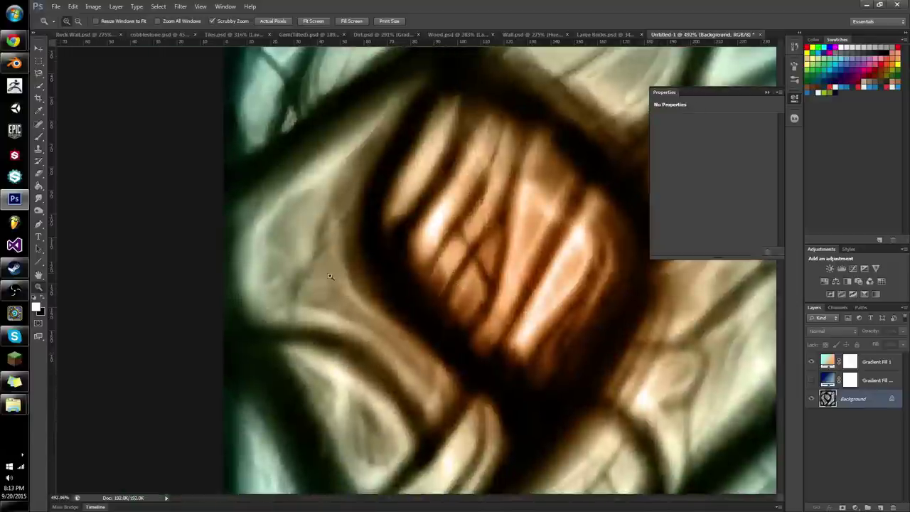
drag(264, 262, 300, 265)
key(b)
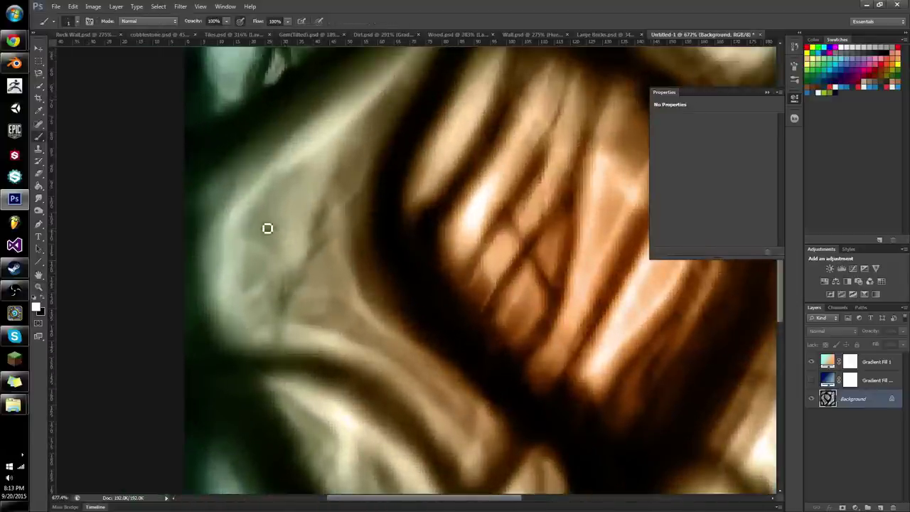
key(x)
key(x)
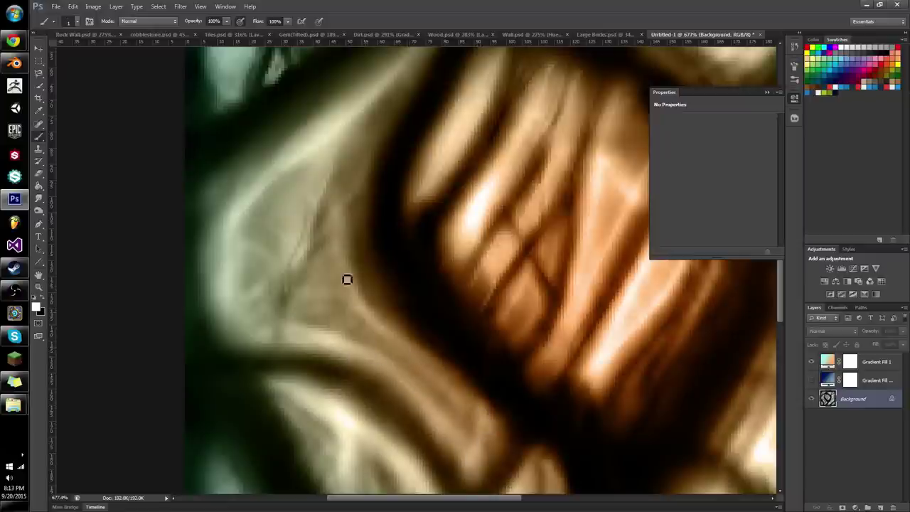
mouse_move(321, 211)
mouse_down()
mouse_move(280, 358)
mouse_move(268, 260)
mouse_up()
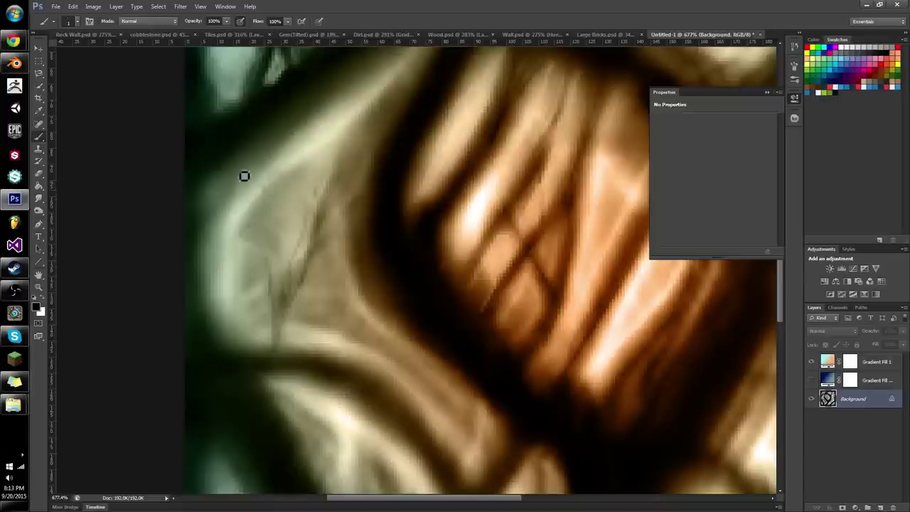
drag(320, 122, 291, 148)
drag(334, 107, 302, 182)
mouse_move(265, 237)
mouse_down()
mouse_move(280, 317)
mouse_move(264, 412)
mouse_move(239, 420)
mouse_move(258, 157)
mouse_move(272, 113)
mouse_move(271, 390)
mouse_move(361, 327)
mouse_move(346, 65)
mouse_move(317, 363)
mouse_move(676, 320)
mouse_up()
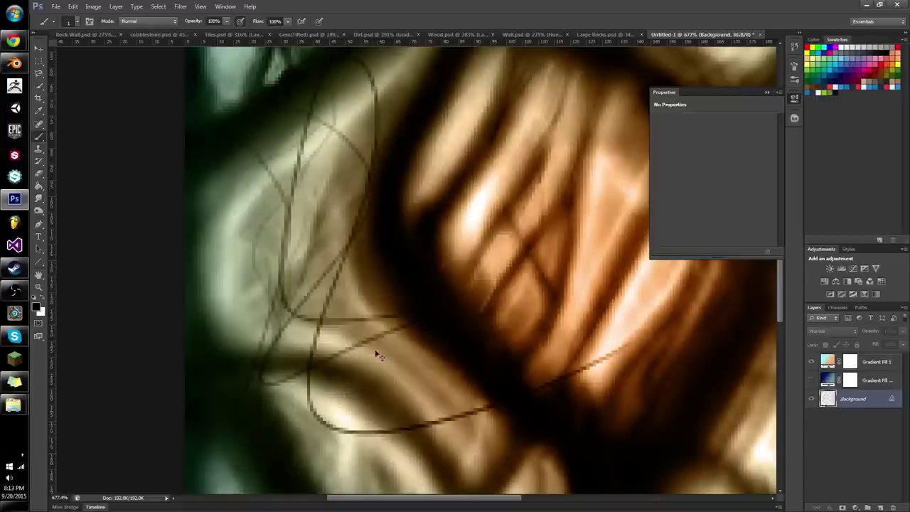
key(ctrl+z)
Add fine 1 px black cracks across the left stone's upper edge and lower-right part, with white highlights beside them
mouse_move(283, 129)
mouse_down()
mouse_move(281, 341)
mouse_move(278, 264)
mouse_move(249, 201)
mouse_up()
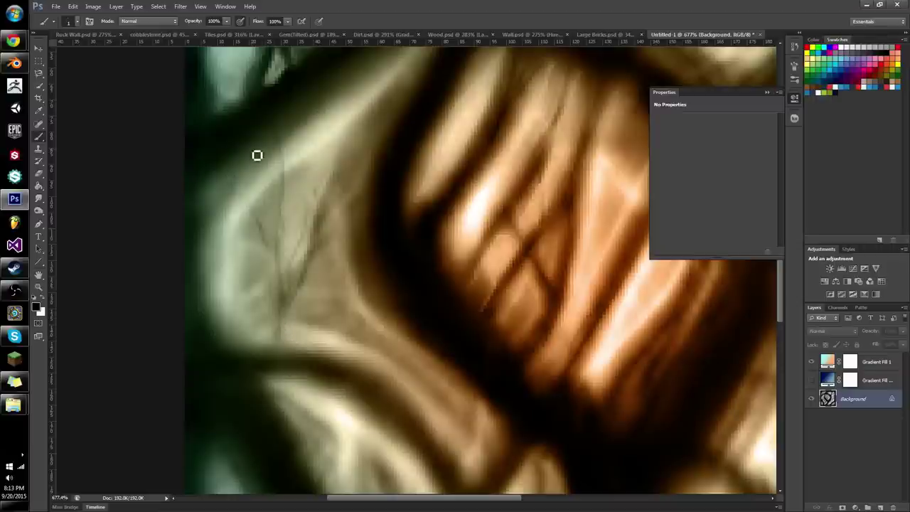
key(x)
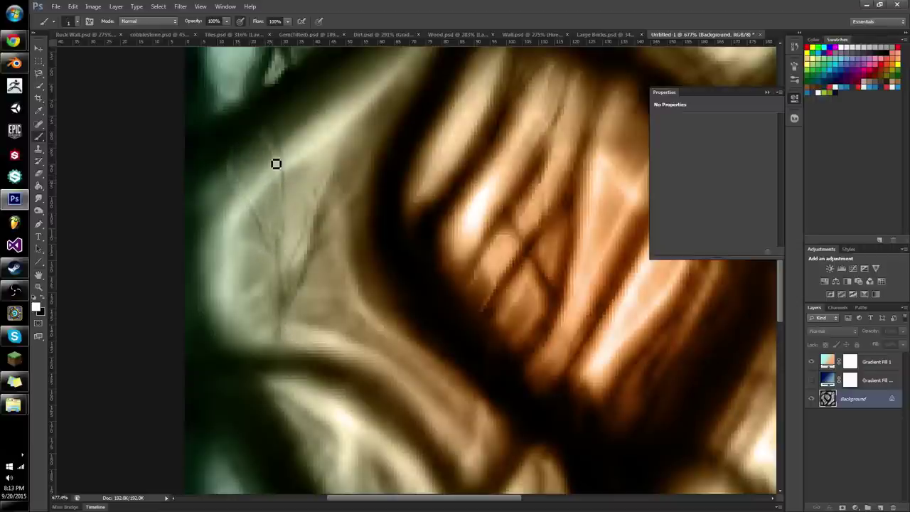
key(x)
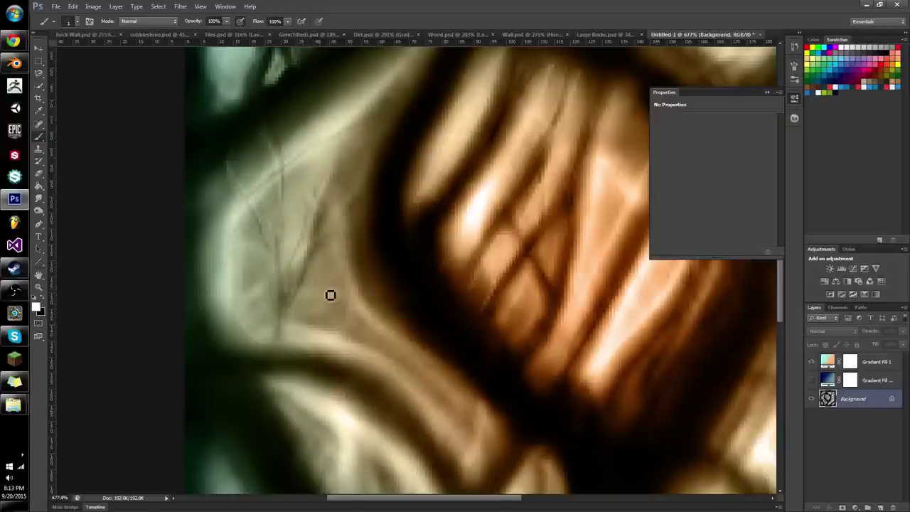
key(x)
mouse_move(326, 247)
mouse_down()
mouse_move(338, 318)
mouse_move(311, 330)
mouse_up()
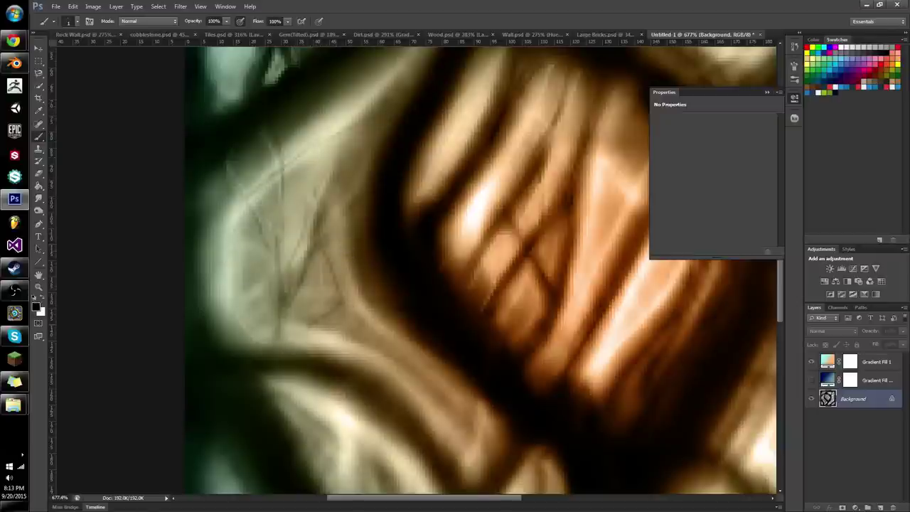